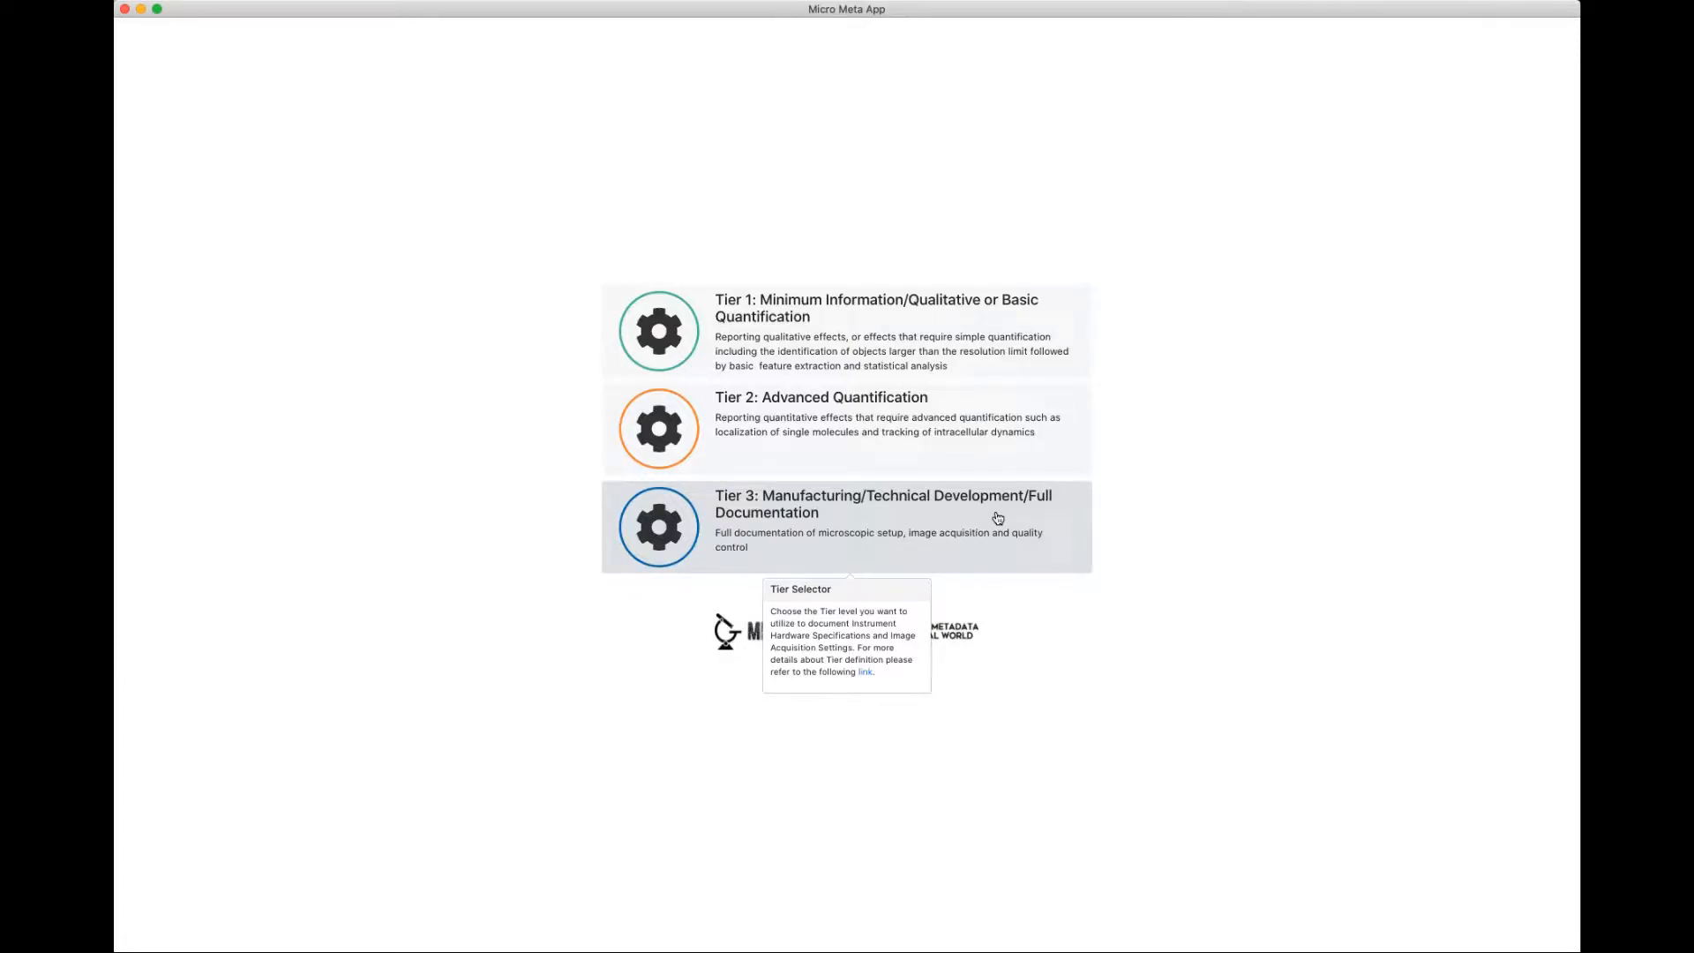
# Choose Tier 3 documentation and import the microscope file rigano_et_al_2021_umms_big_olympus_ix71_tesm.json.
pyautogui.click(997, 518)
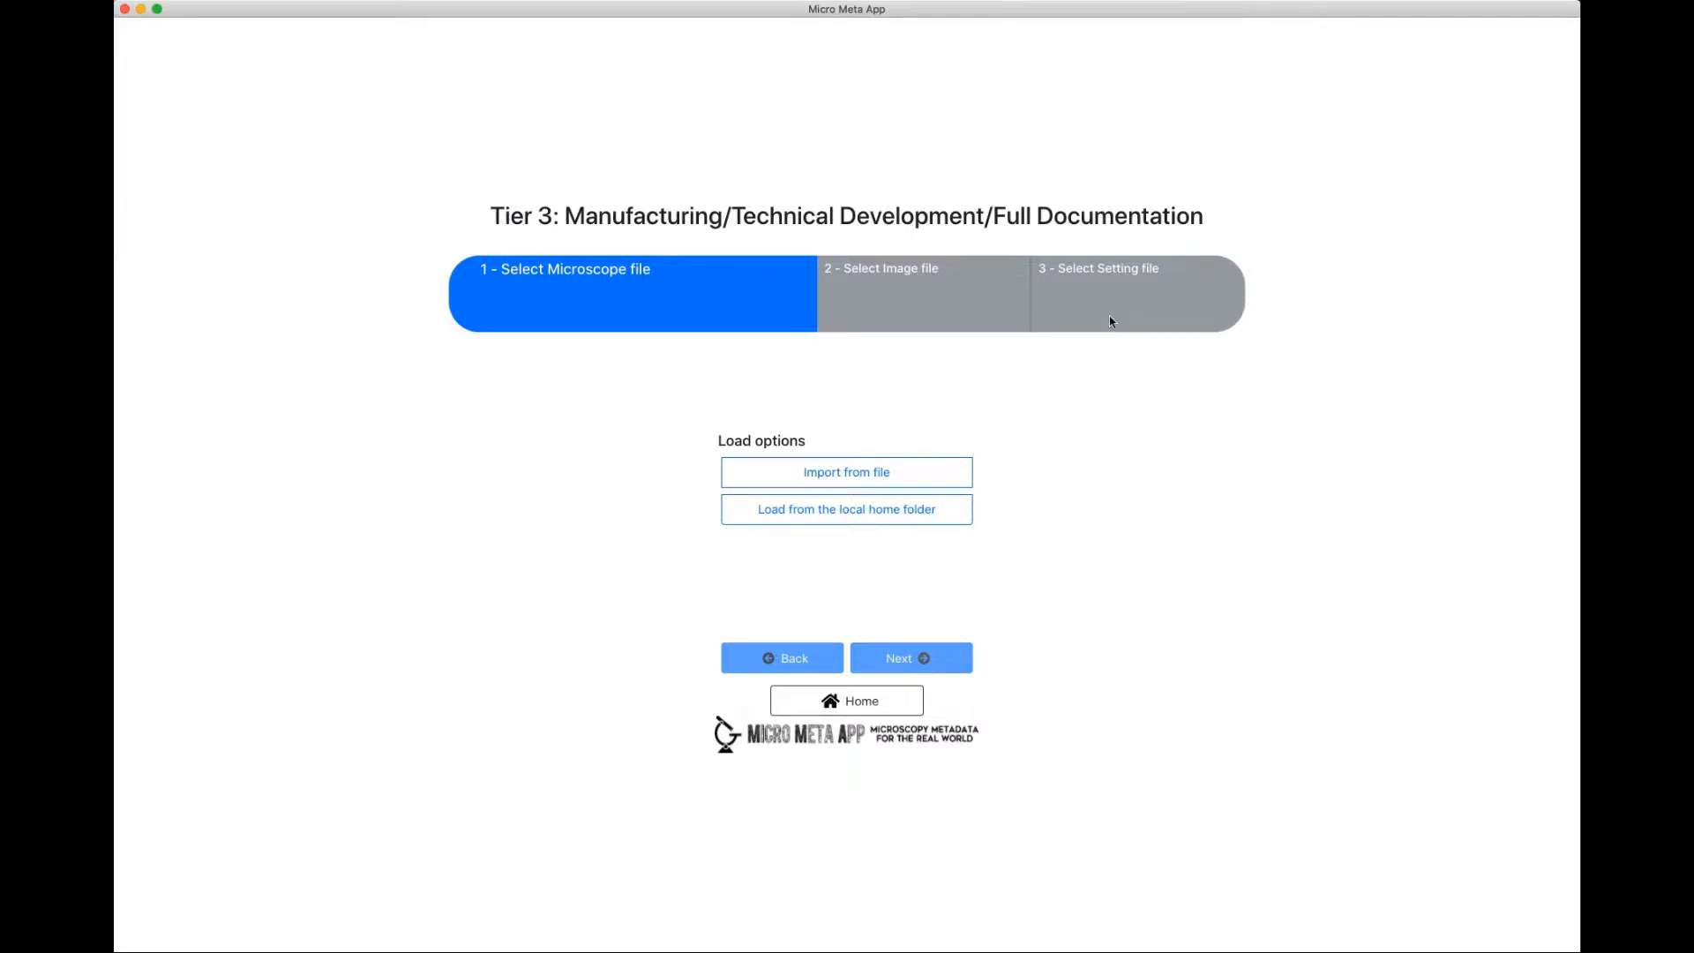
pyautogui.moveTo(1110, 319)
pyautogui.click(873, 462)
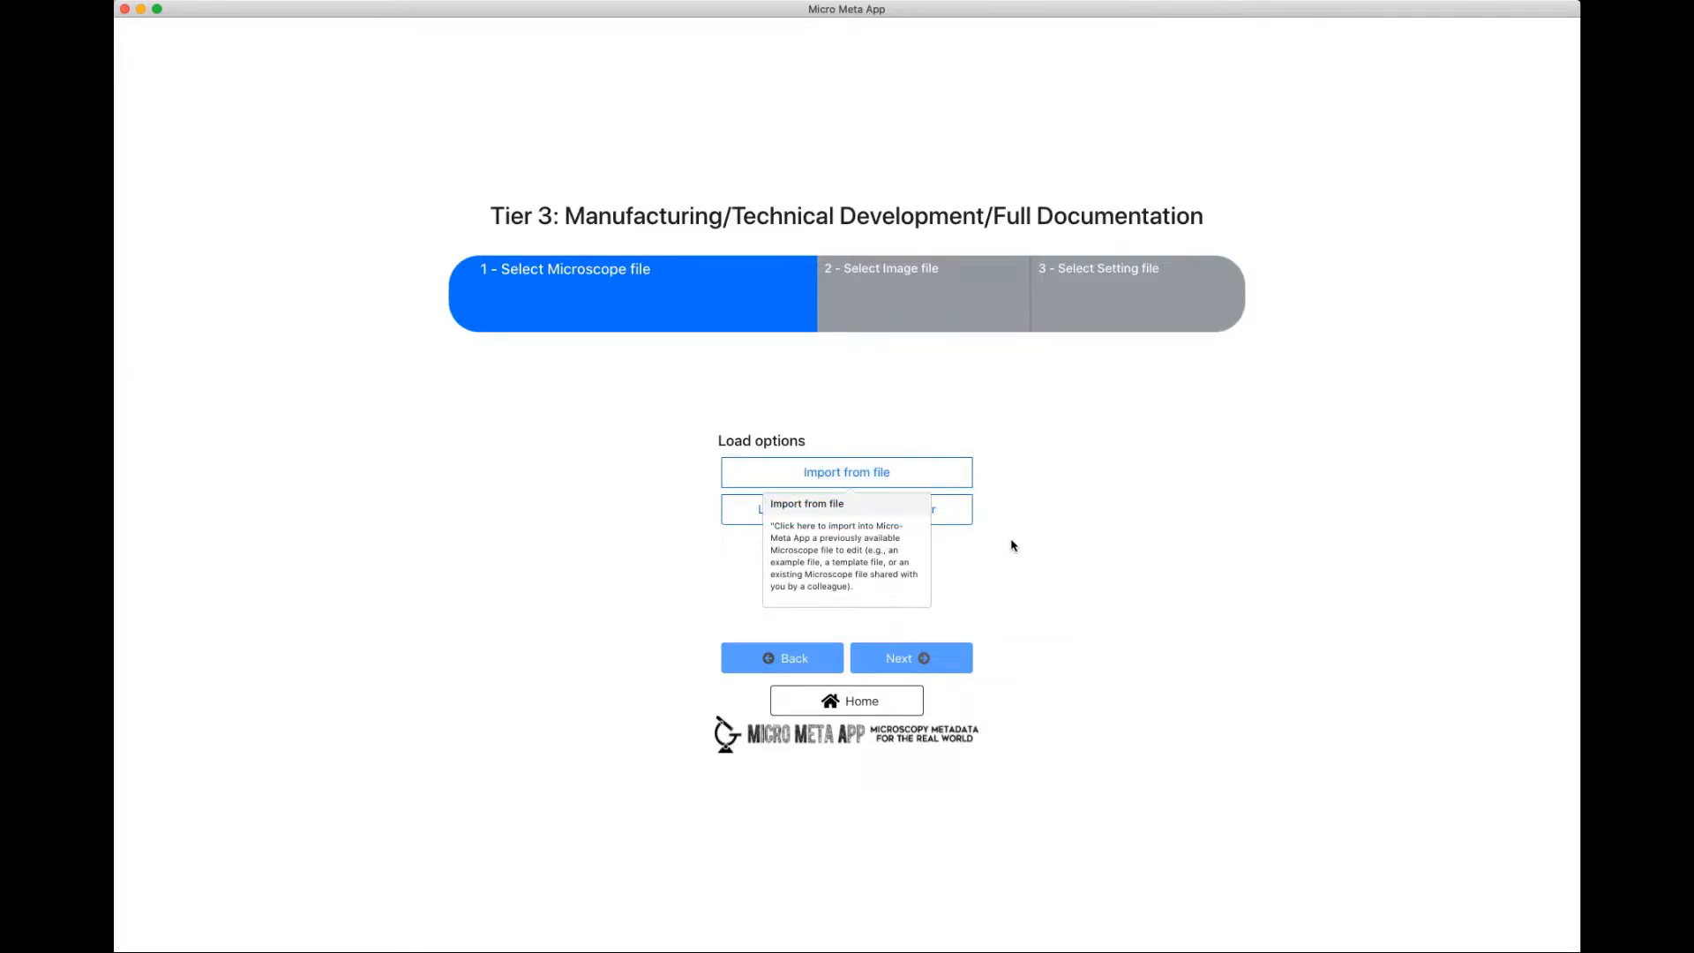
pyautogui.click(912, 478)
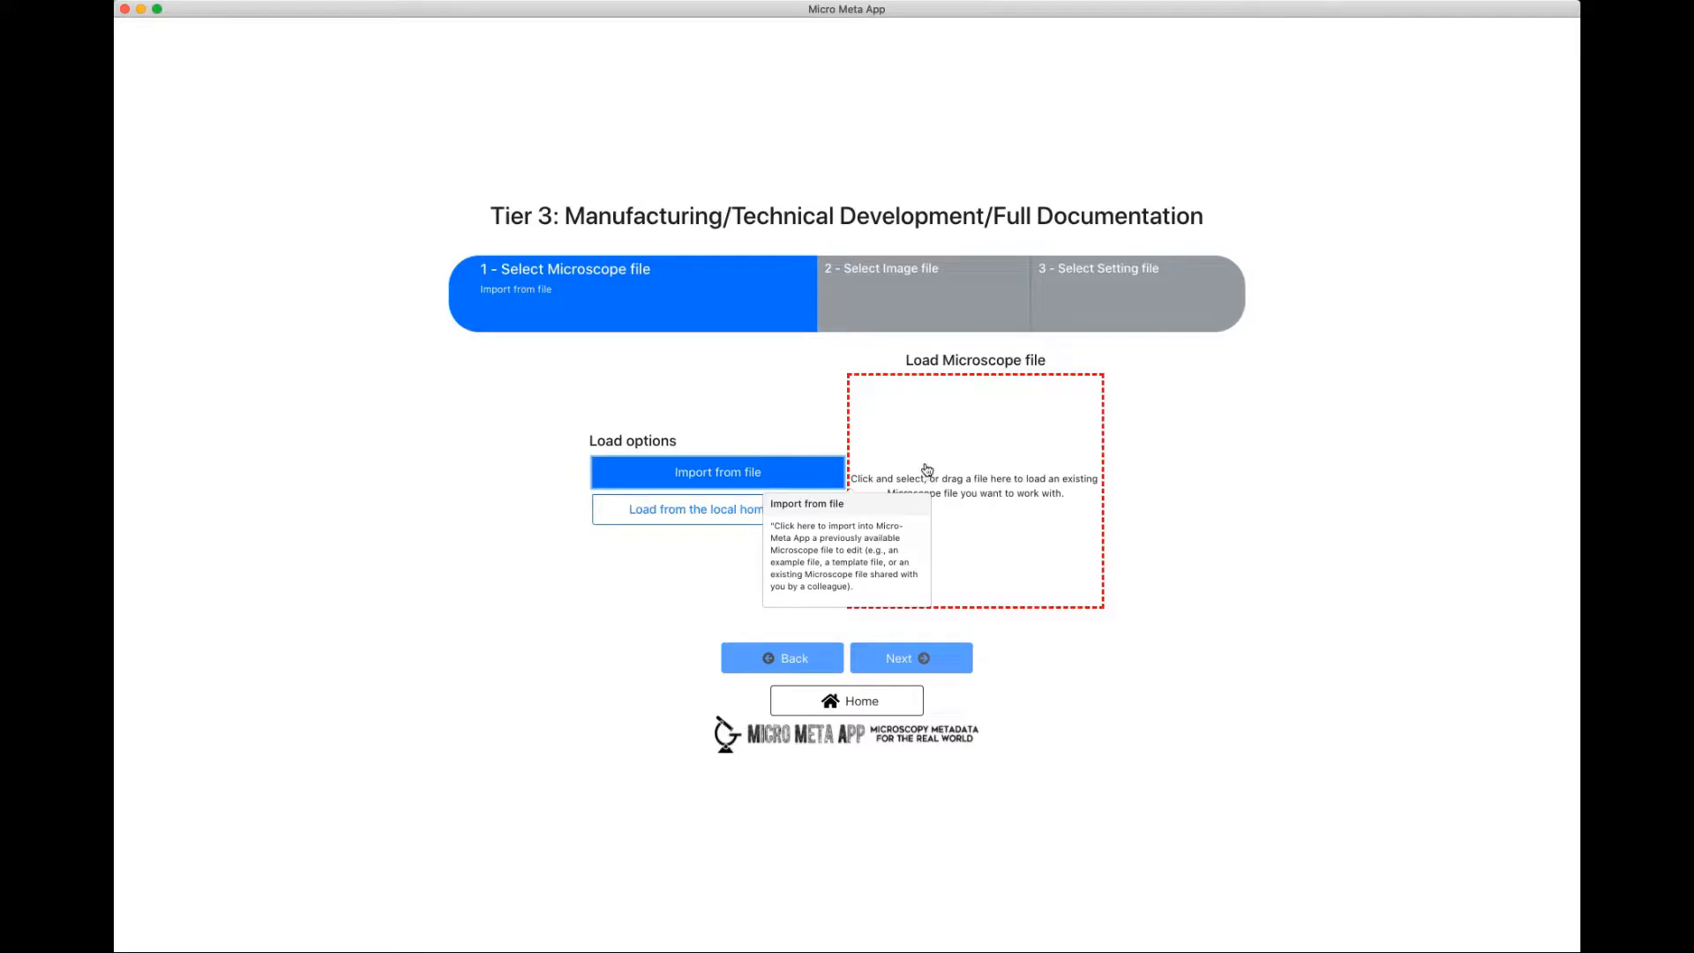
pyautogui.click(927, 469)
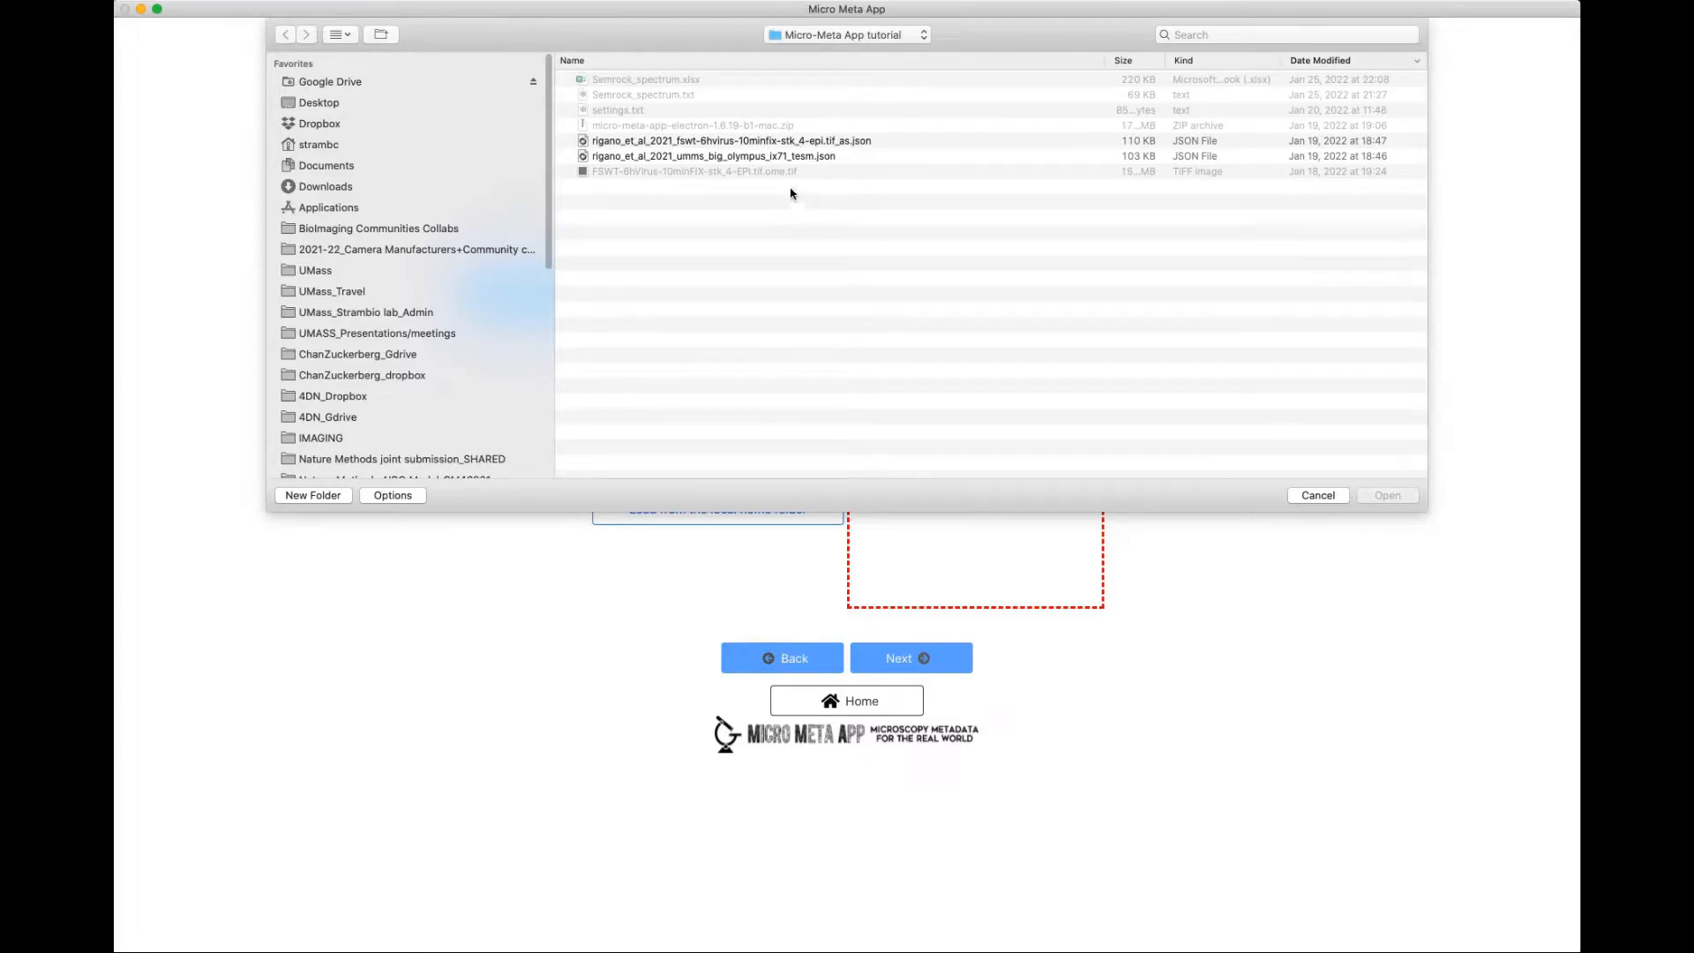
pyautogui.click(779, 159)
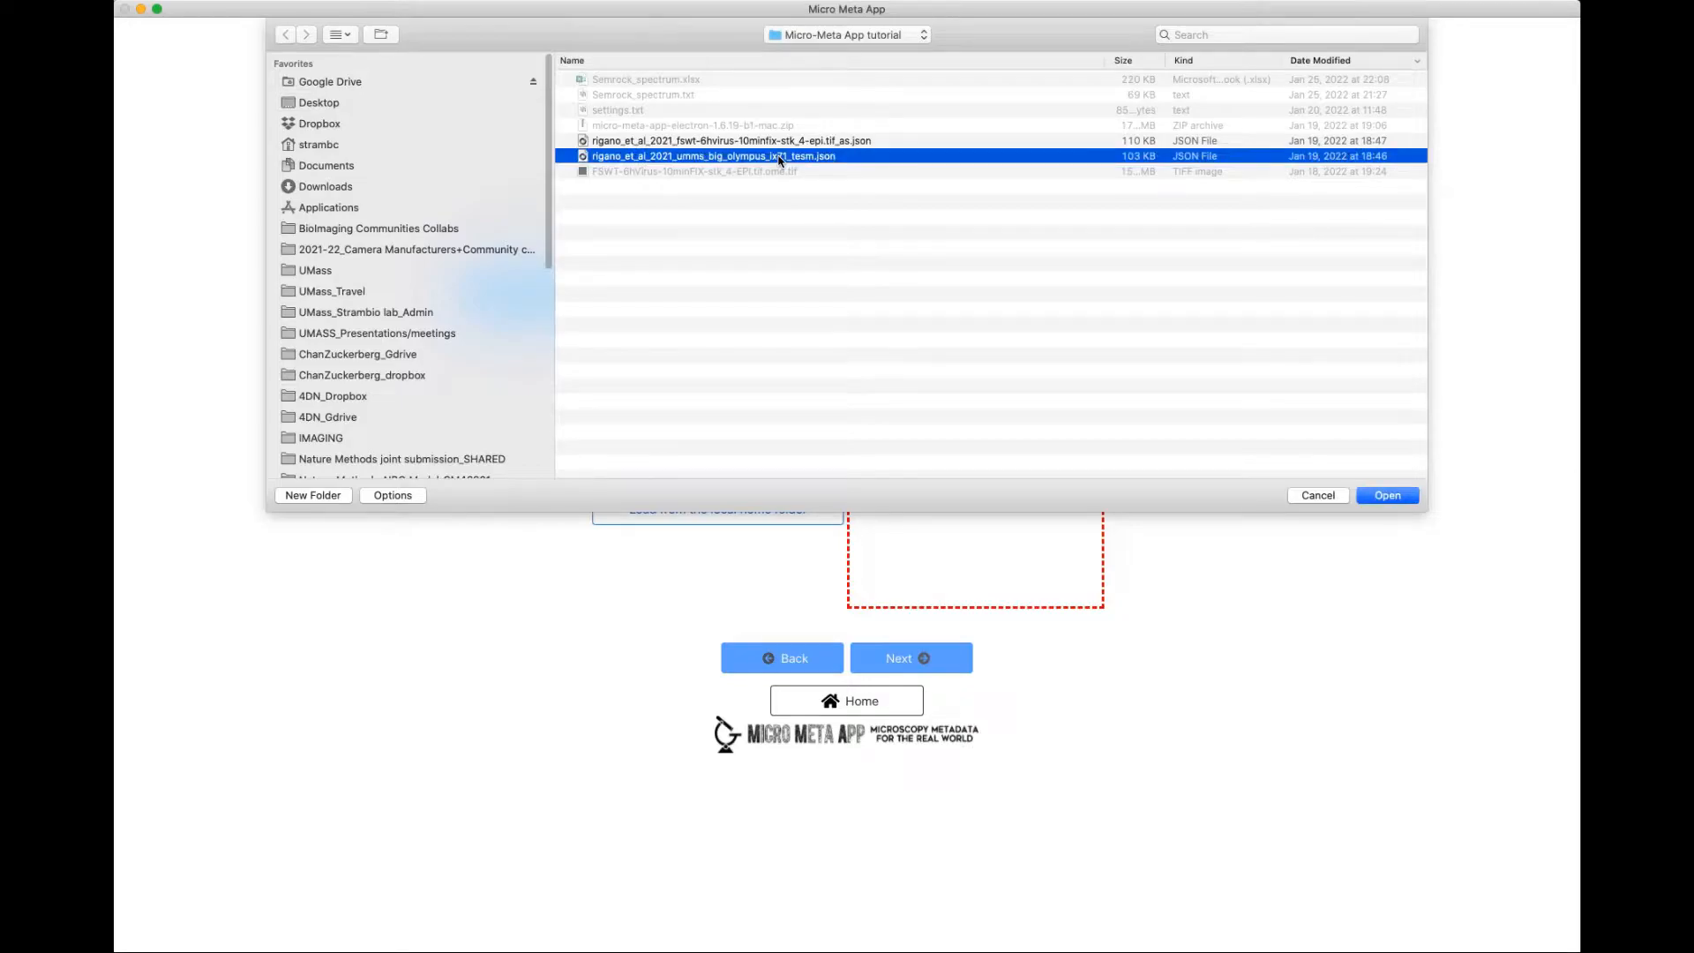
pyautogui.click(1385, 496)
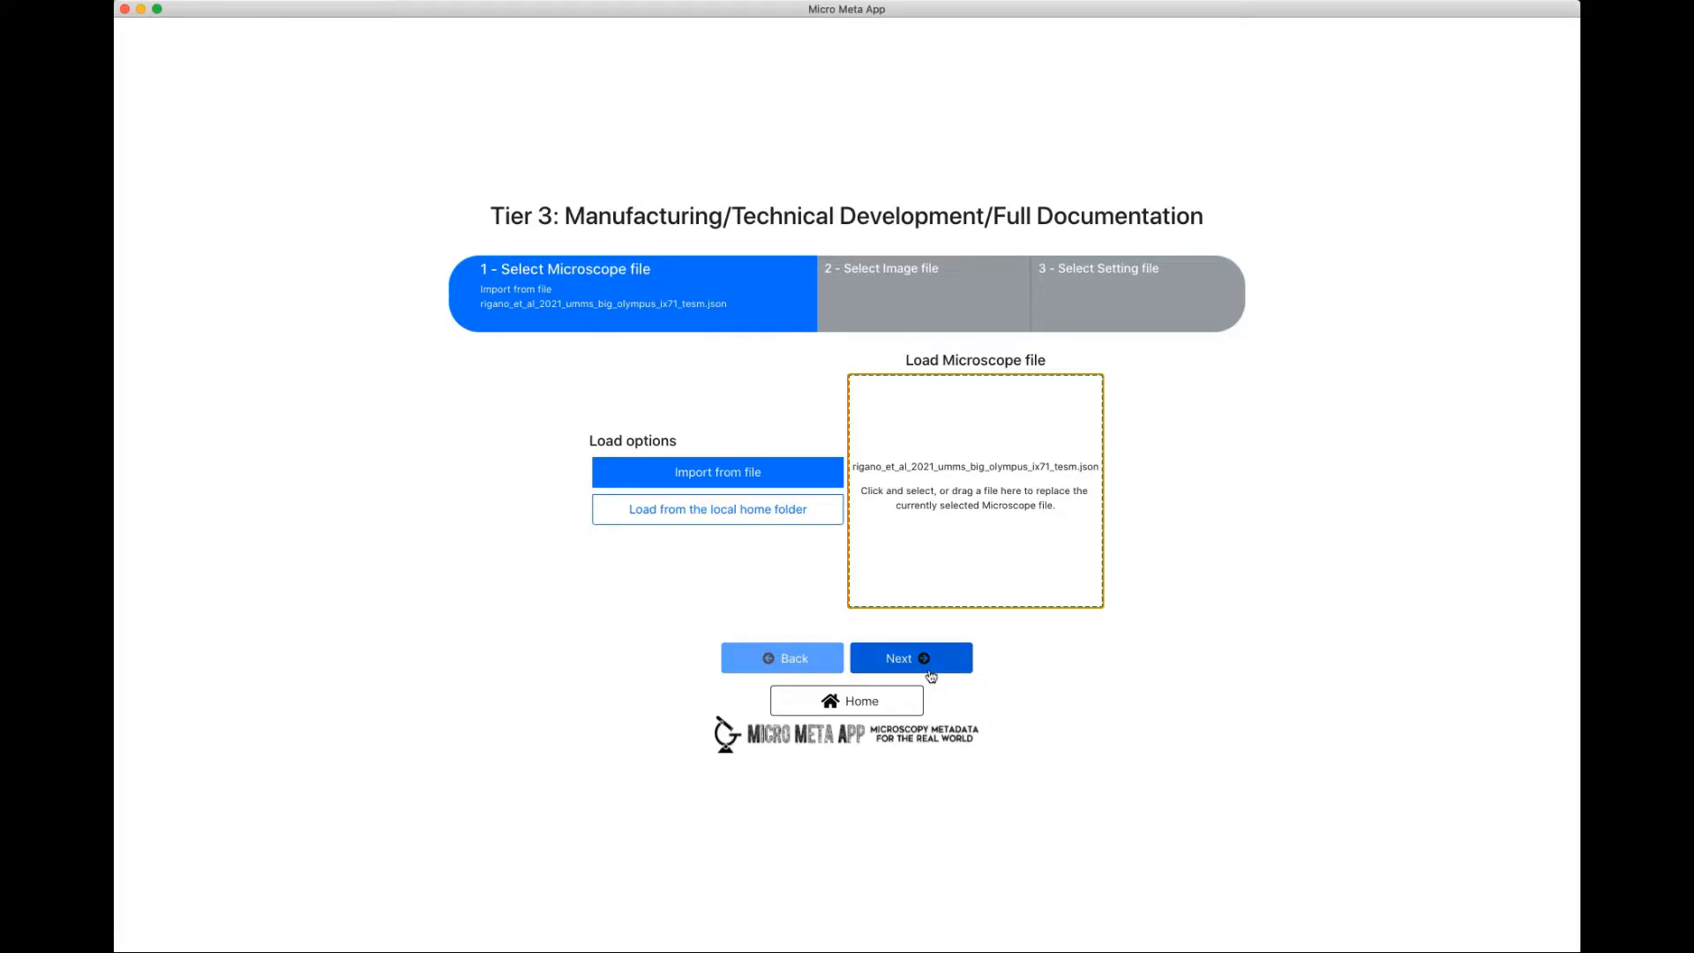
pyautogui.click(942, 668)
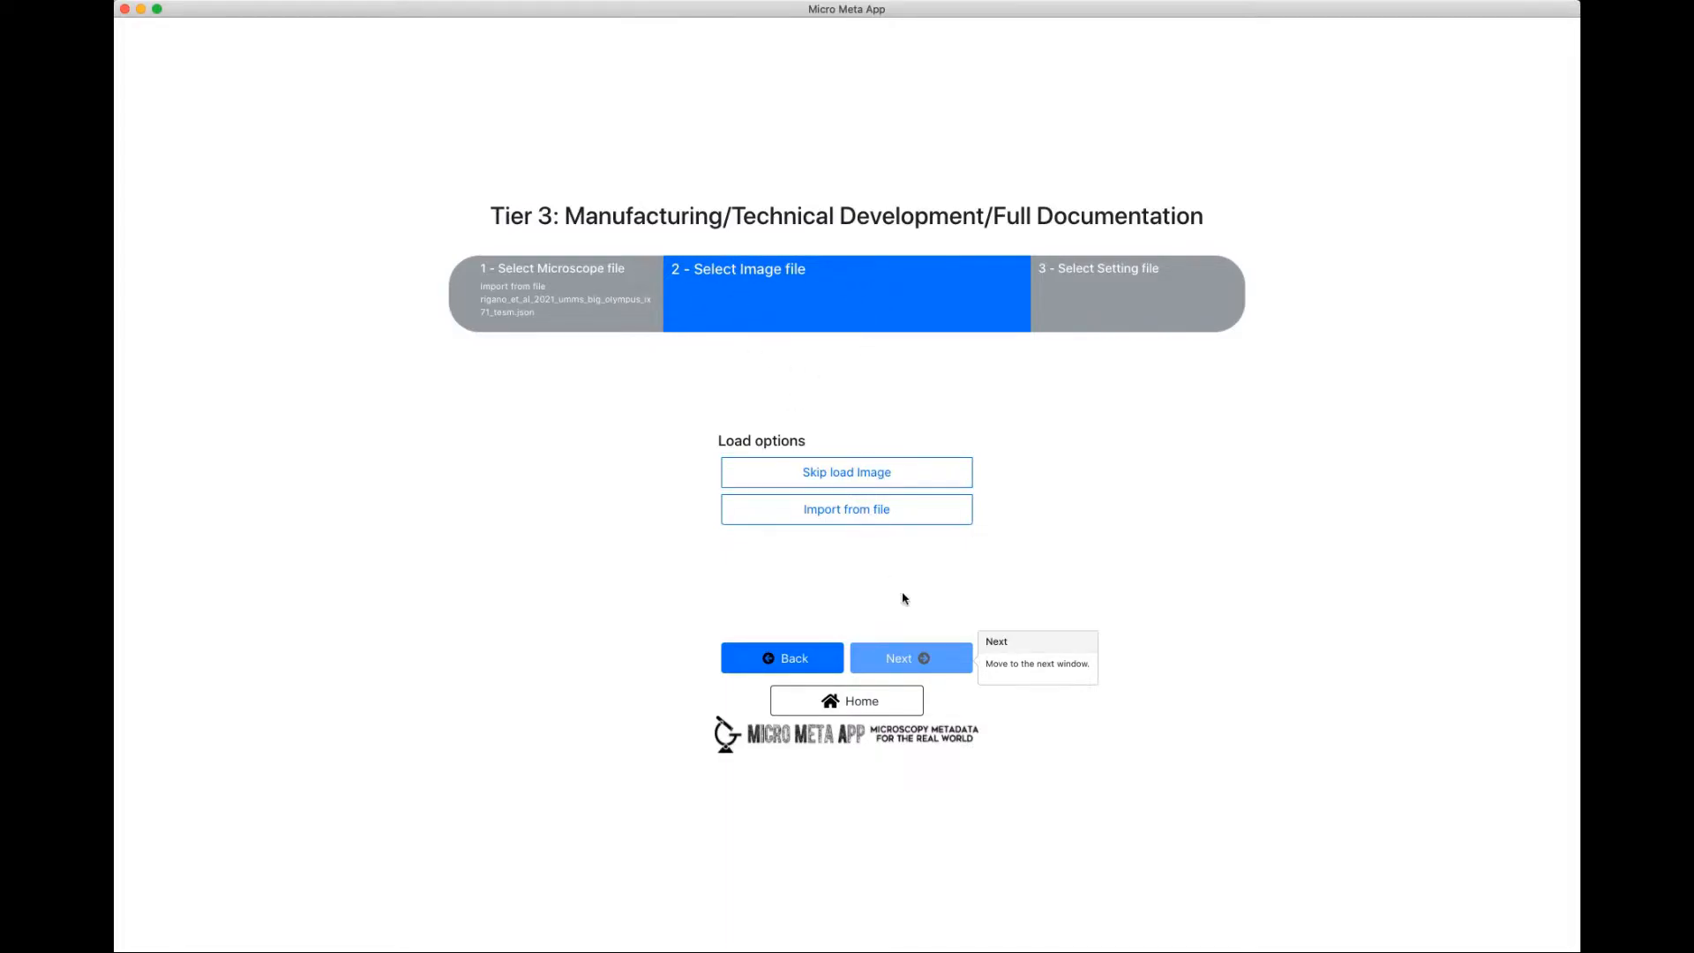
# Import the image file FSWT-6hVirus-10minFIX-stk_4-EPI.tif.ome.tif and proceed to the settings file selection.
pyautogui.click(895, 511)
pyautogui.click(898, 499)
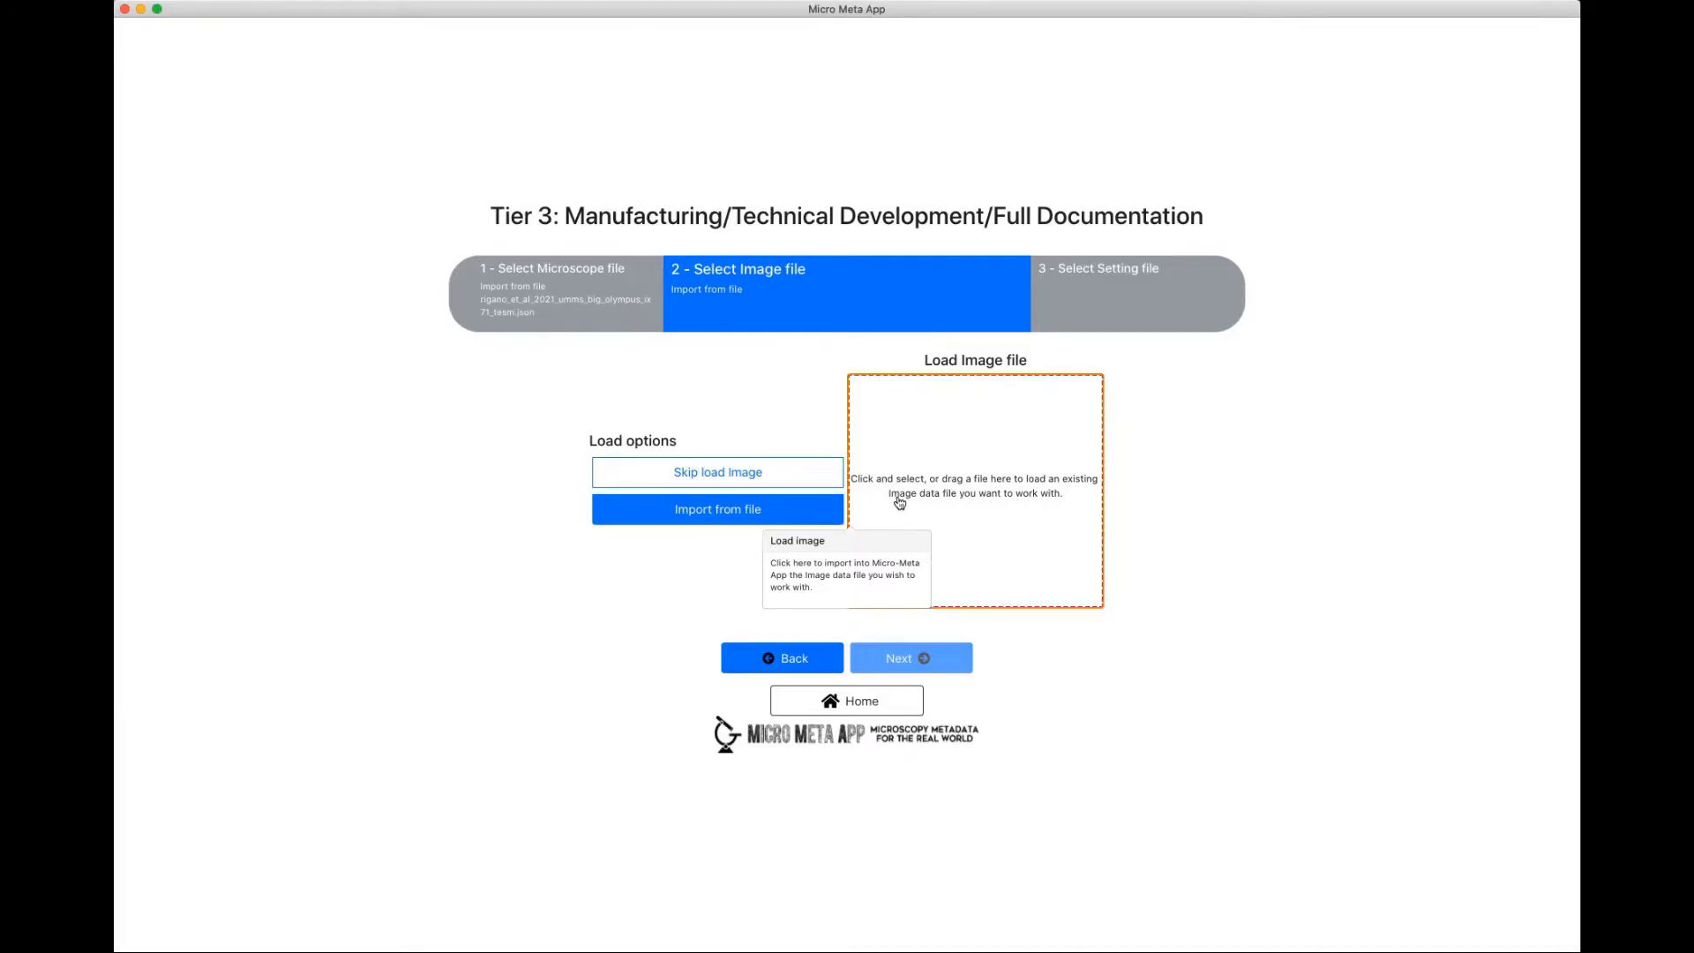
pyautogui.click(640, 172)
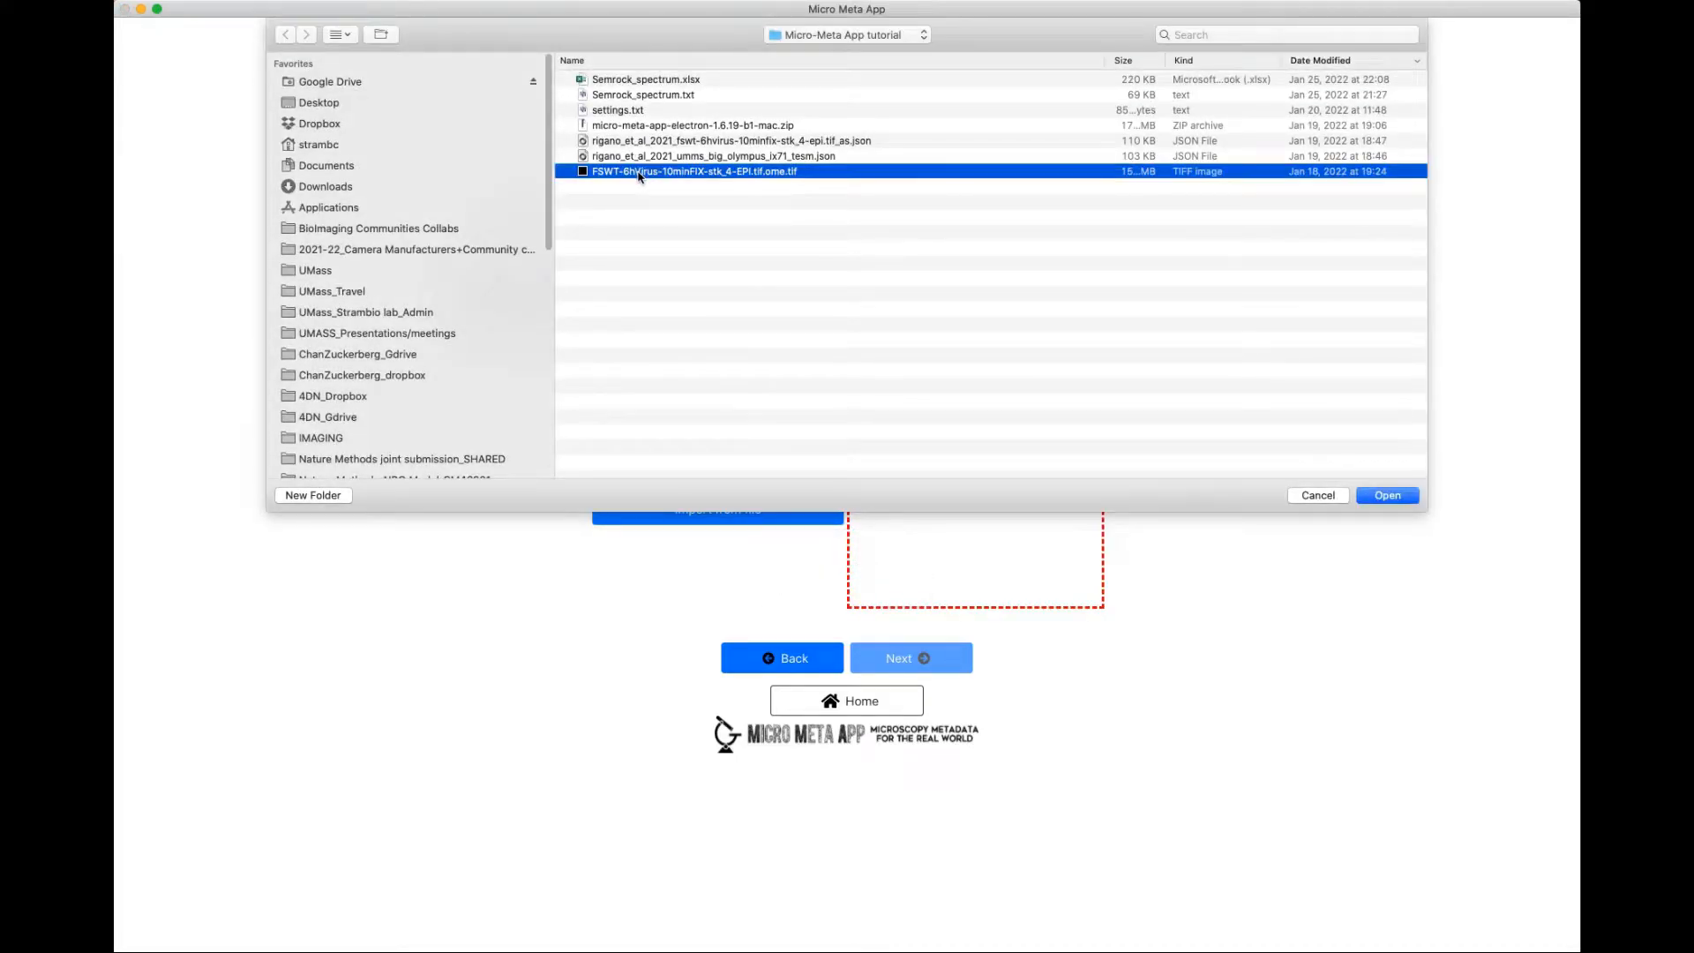
pyautogui.click(1373, 500)
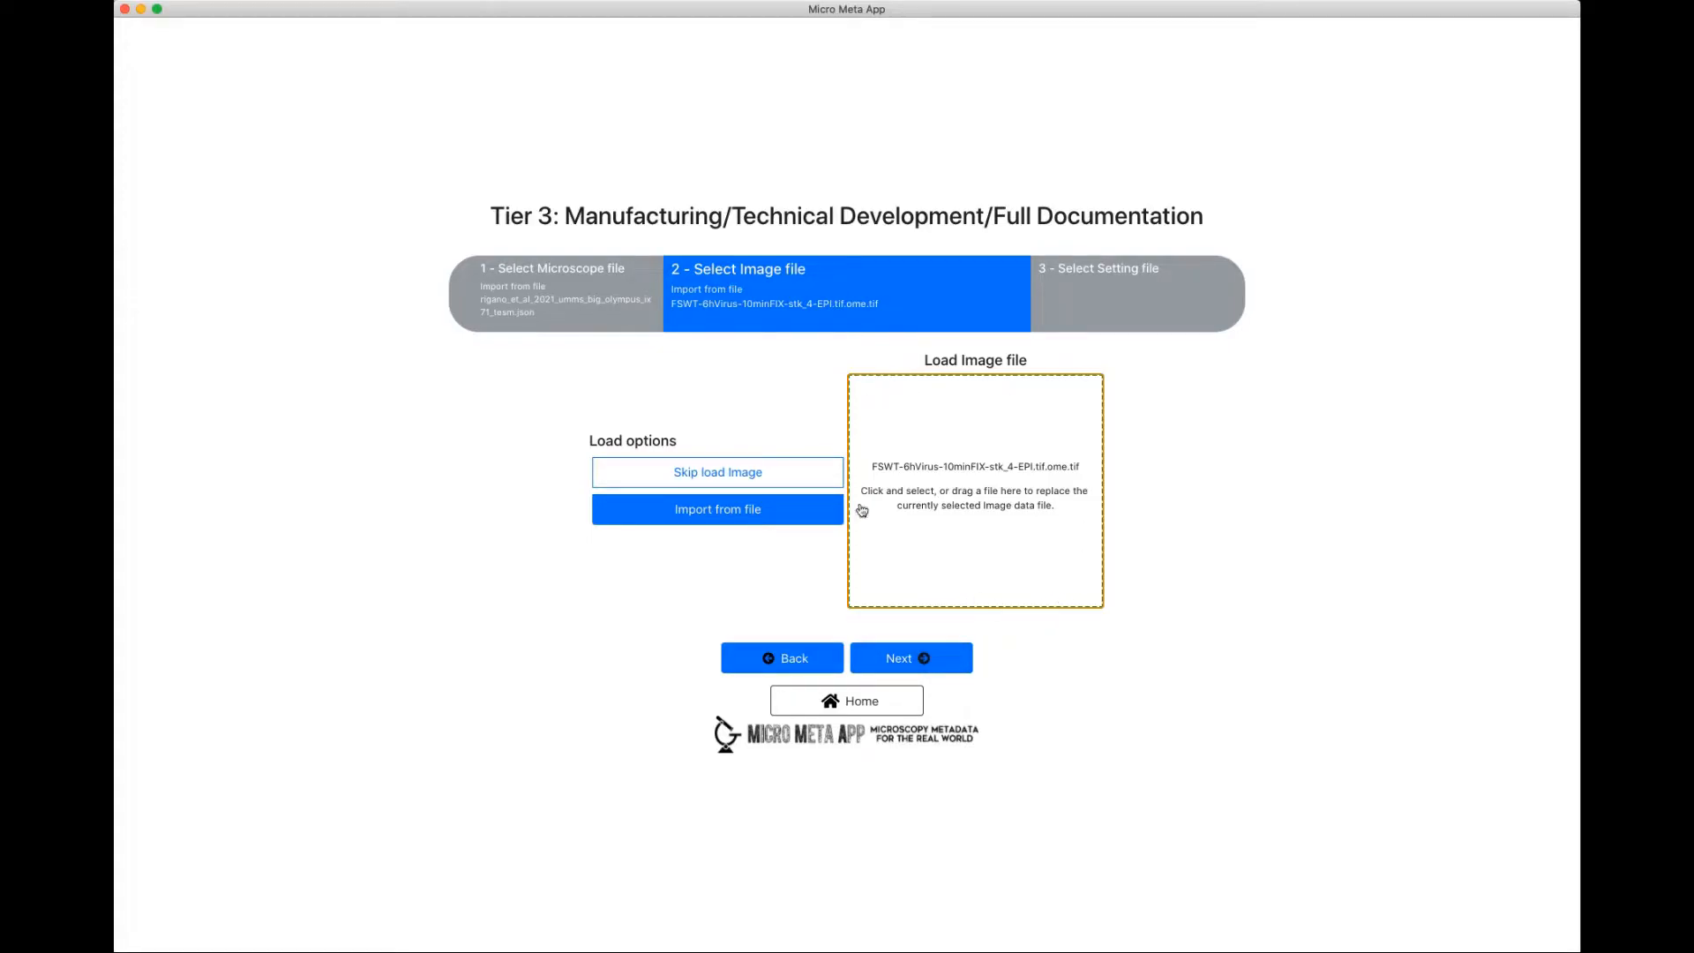
pyautogui.click(896, 662)
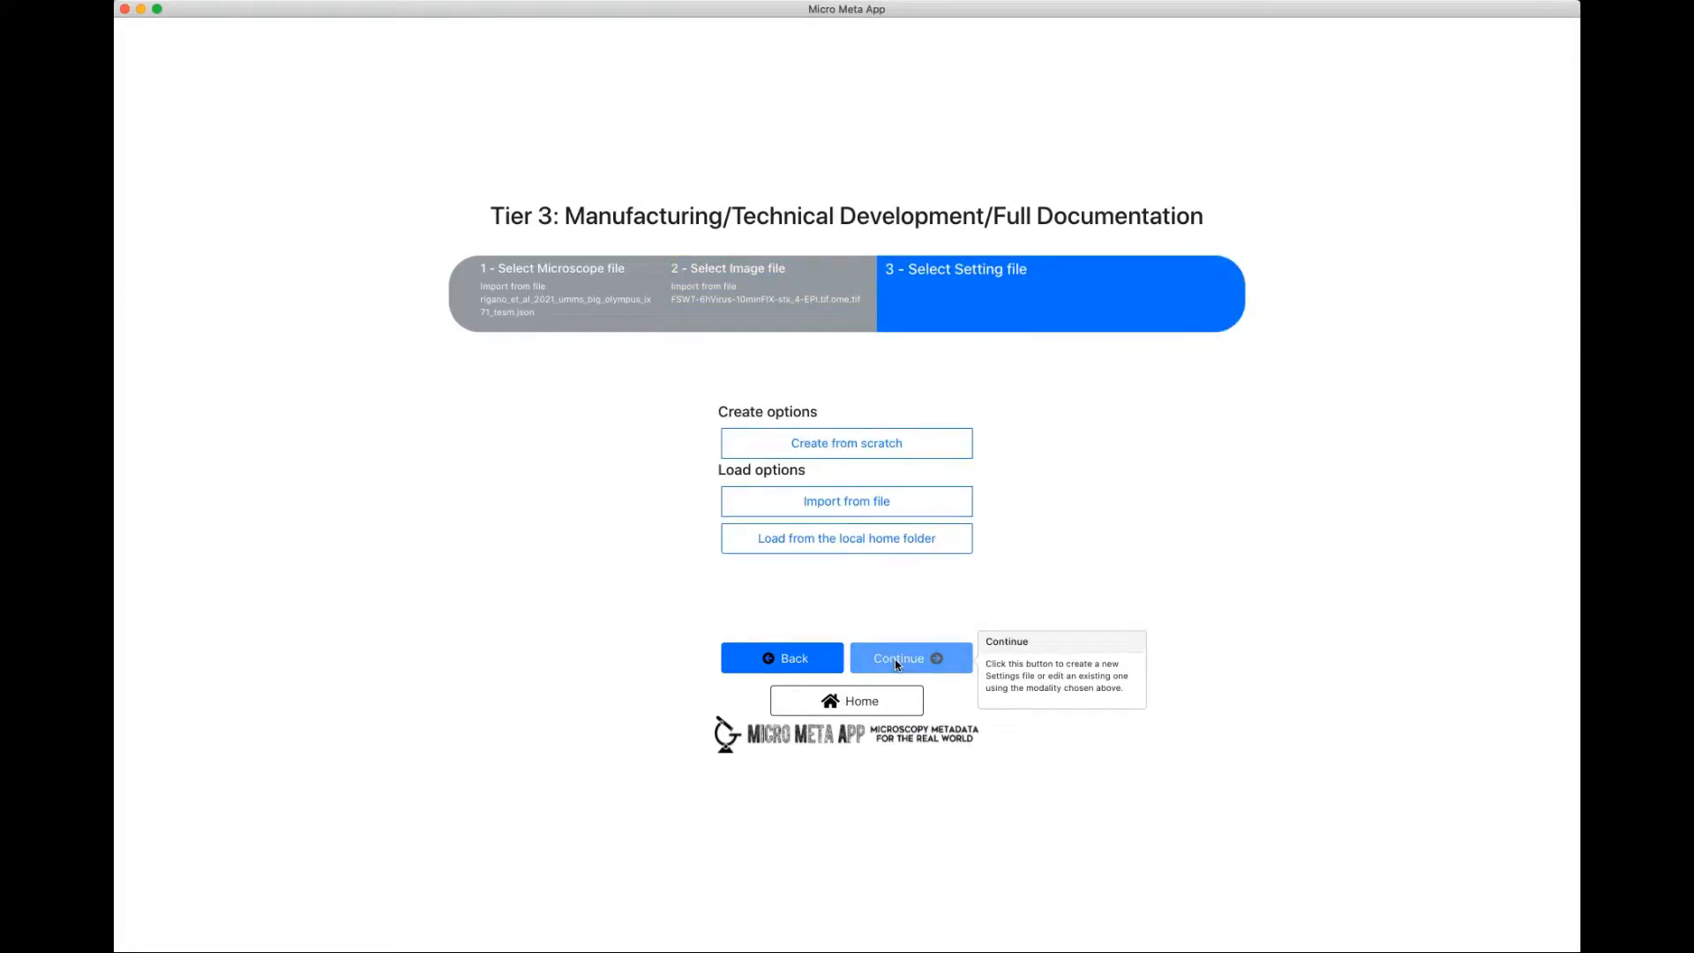
# Import the settings file rigano_et_al_2021_fswt-6hvirus-10minfix-stk_4-epi.tif_as.json and continue to the settings editor.
pyautogui.moveTo(1074, 321)
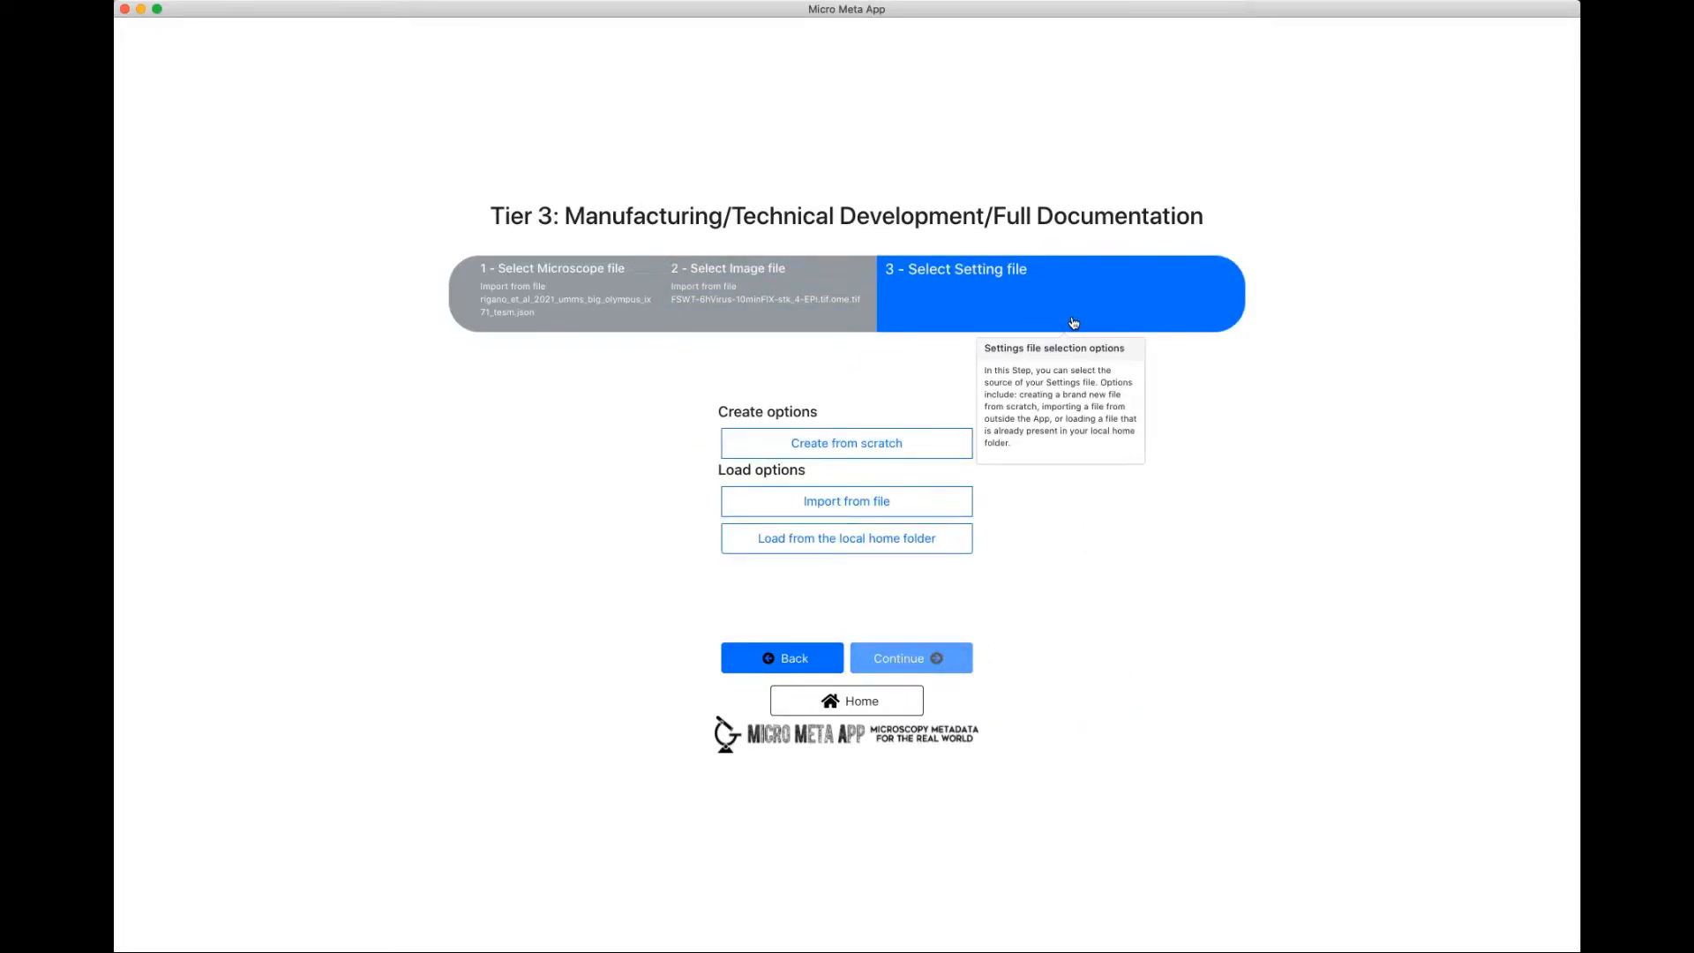
pyautogui.click(906, 510)
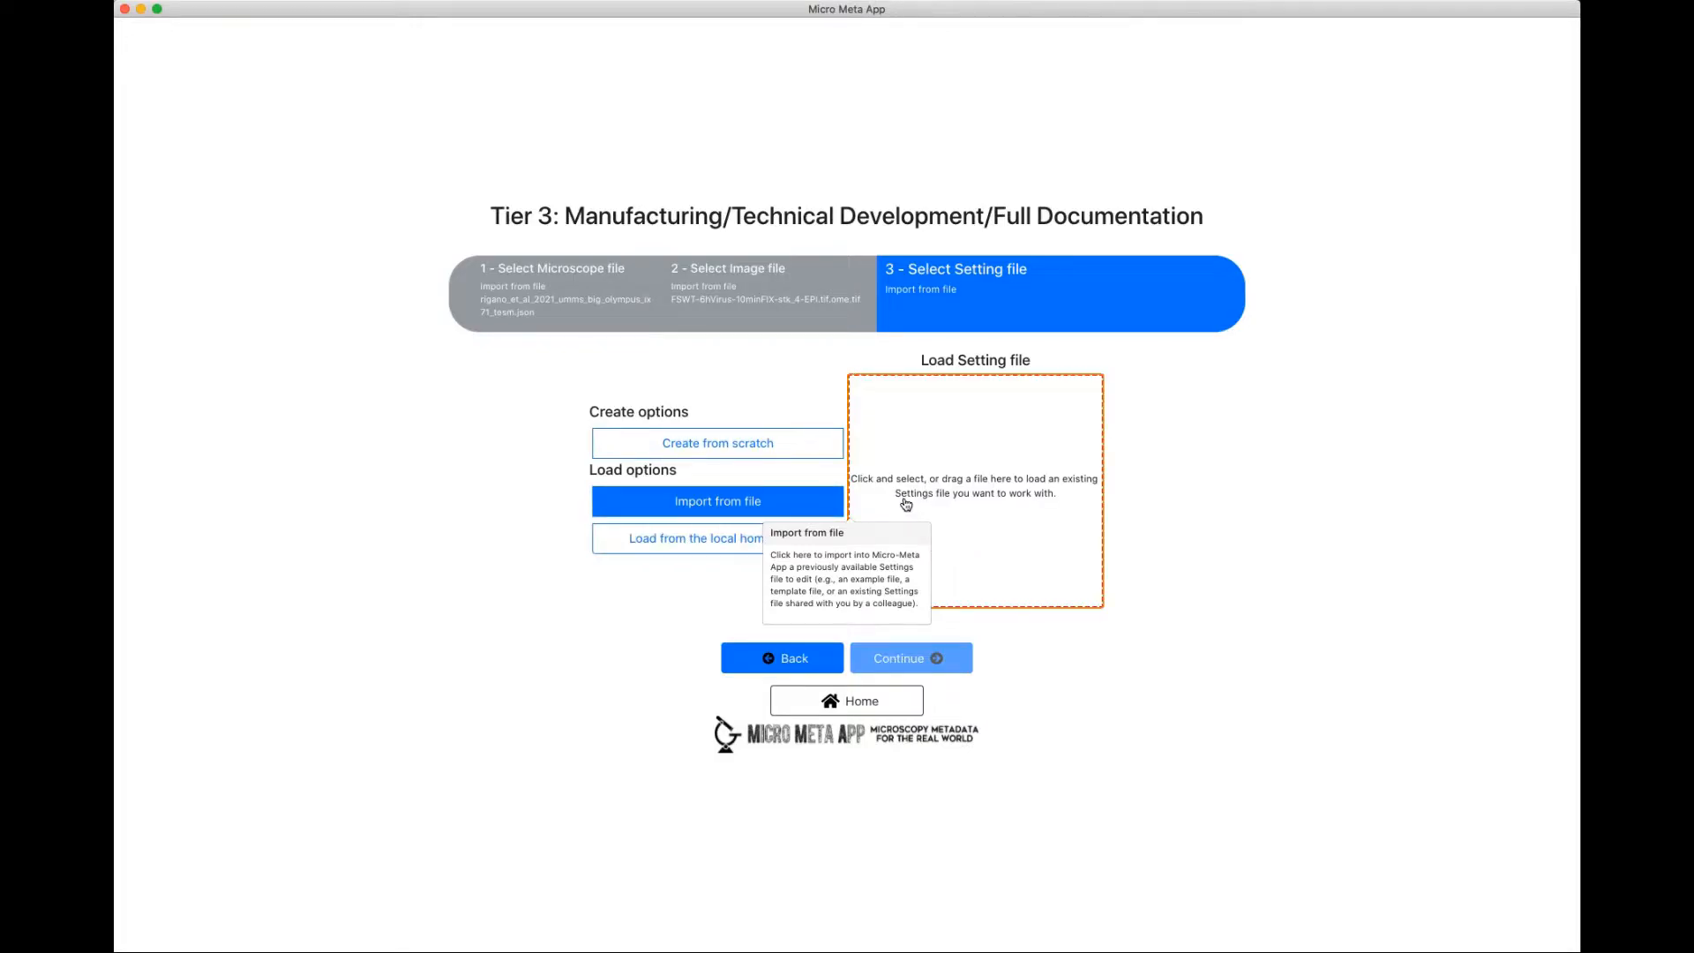
pyautogui.click(906, 504)
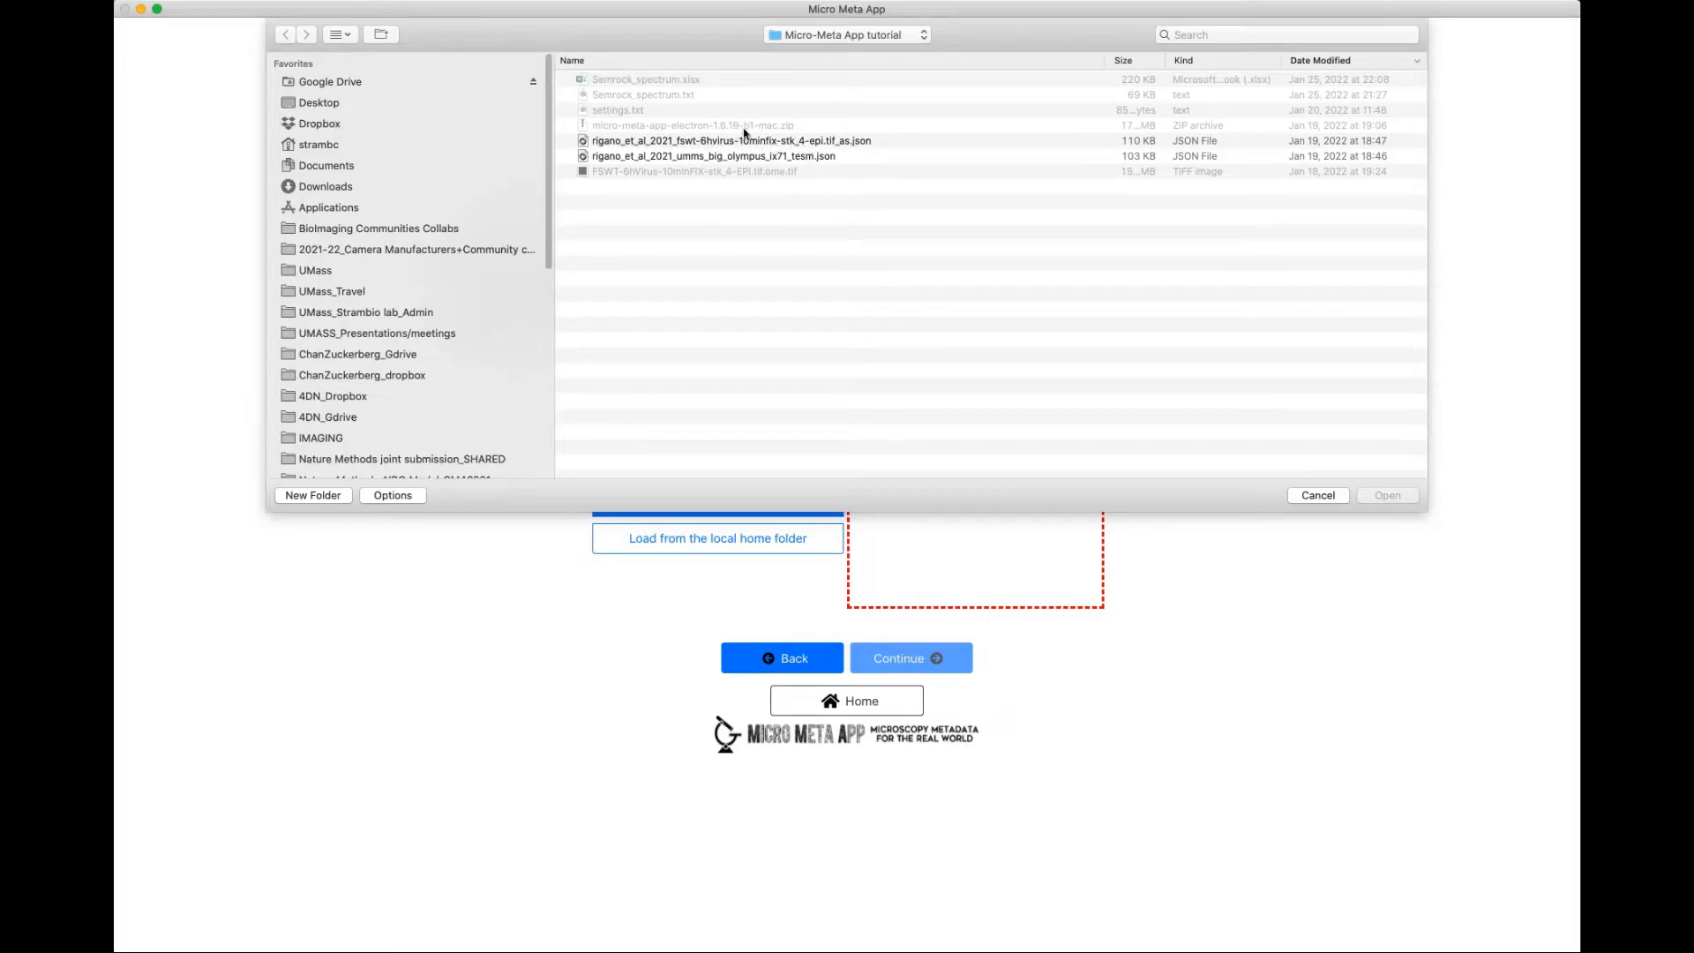
pyautogui.click(844, 141)
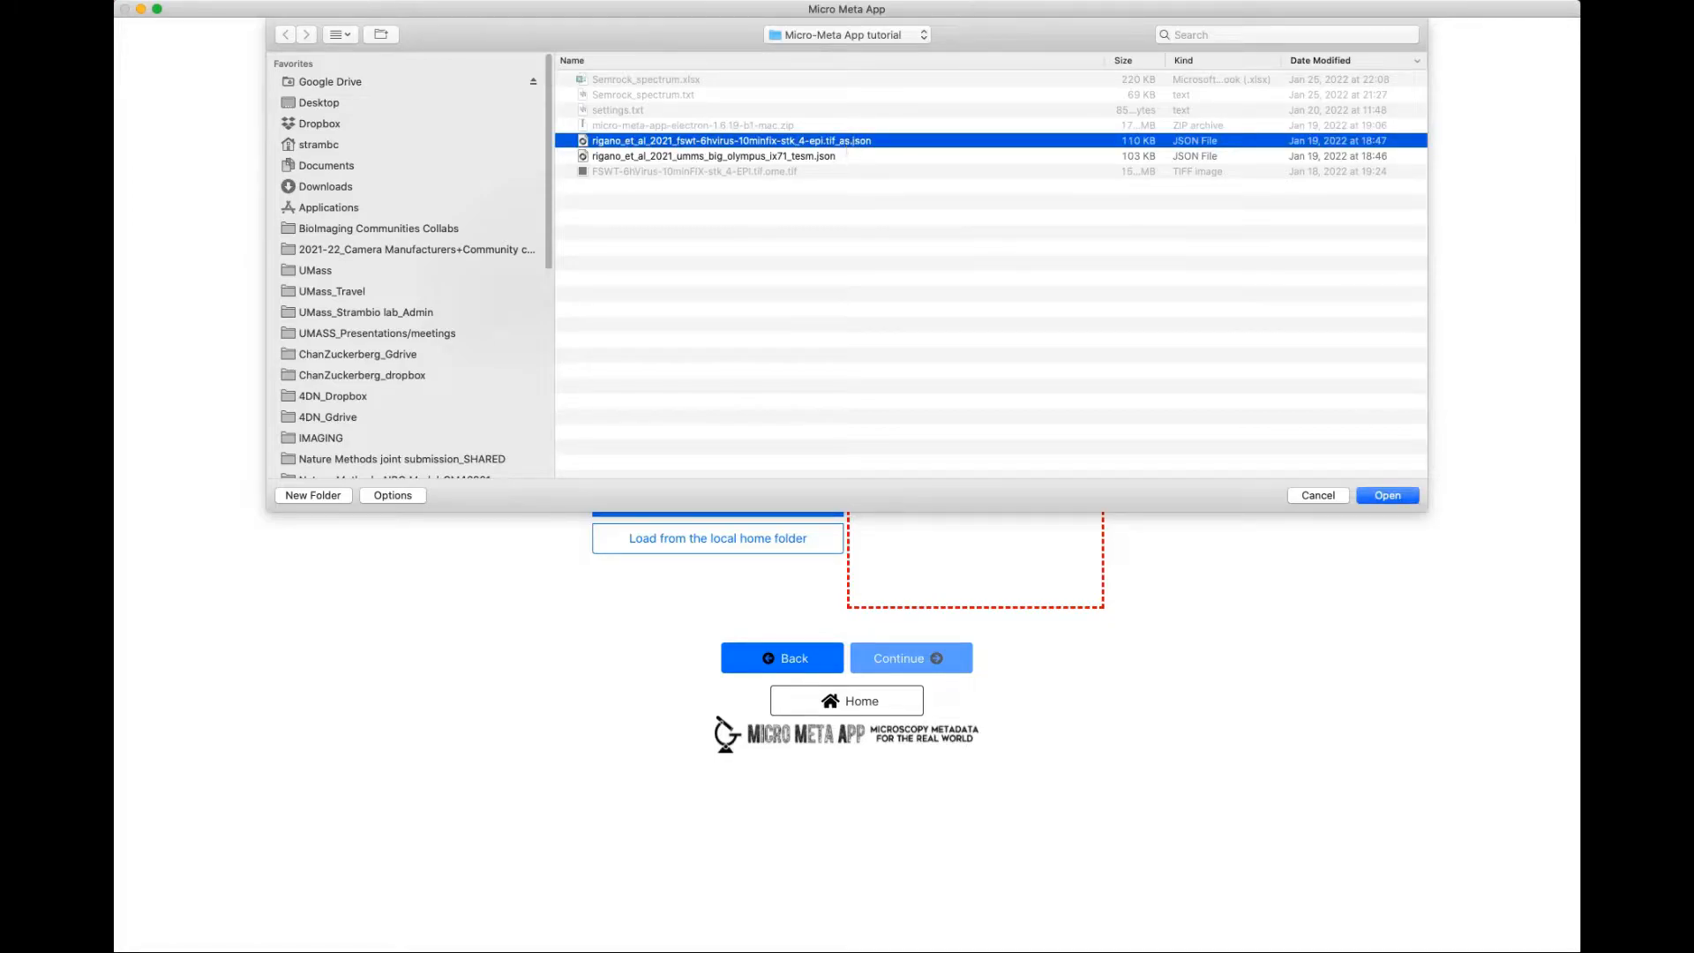
pyautogui.click(1386, 495)
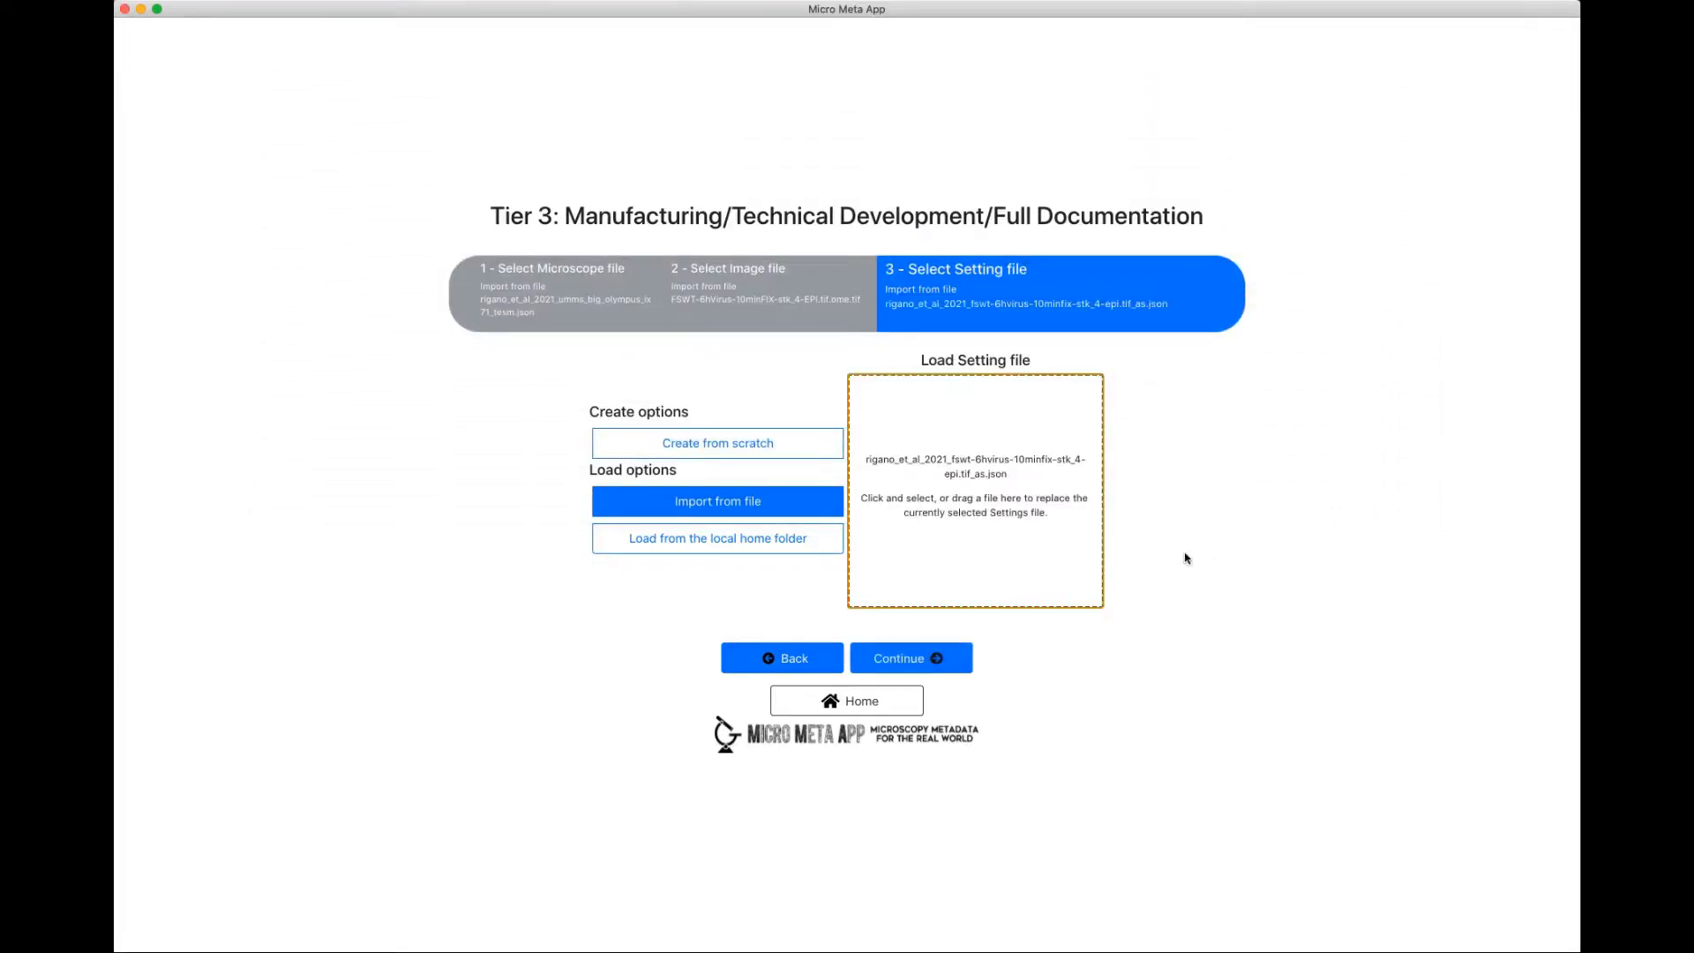
pyautogui.click(900, 660)
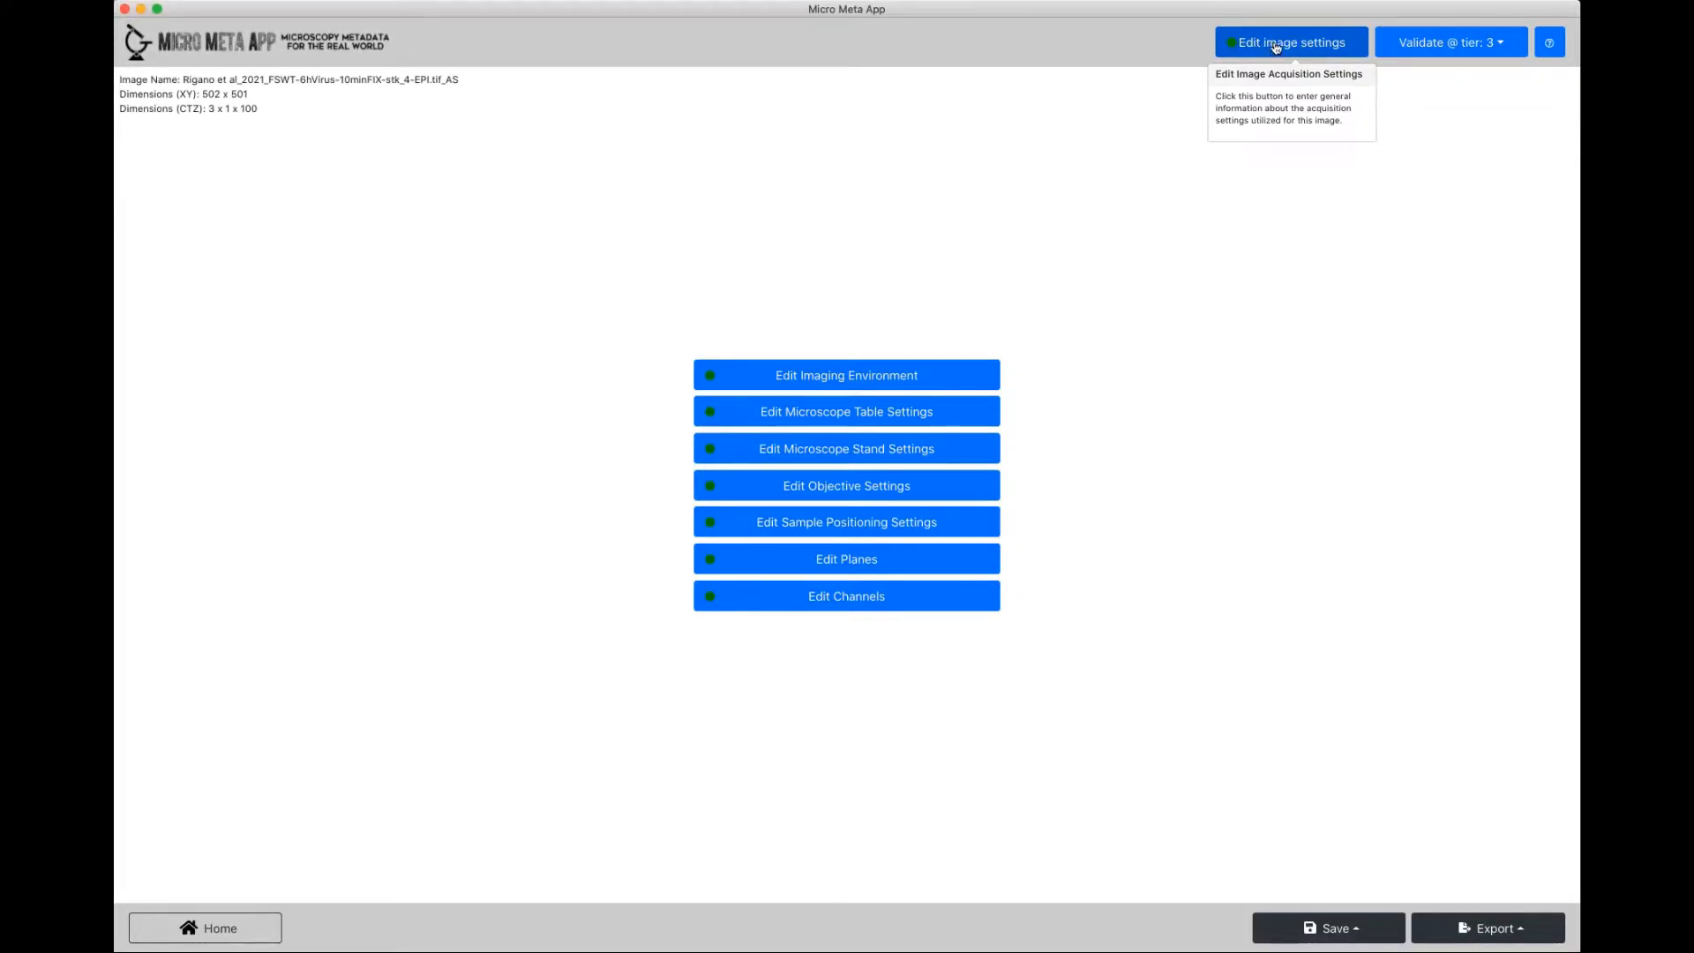
# Review the image acquisition settings for general information, acquisition date, stage insert, focus stabilization device and acquisition software.
pyautogui.click(1275, 46)
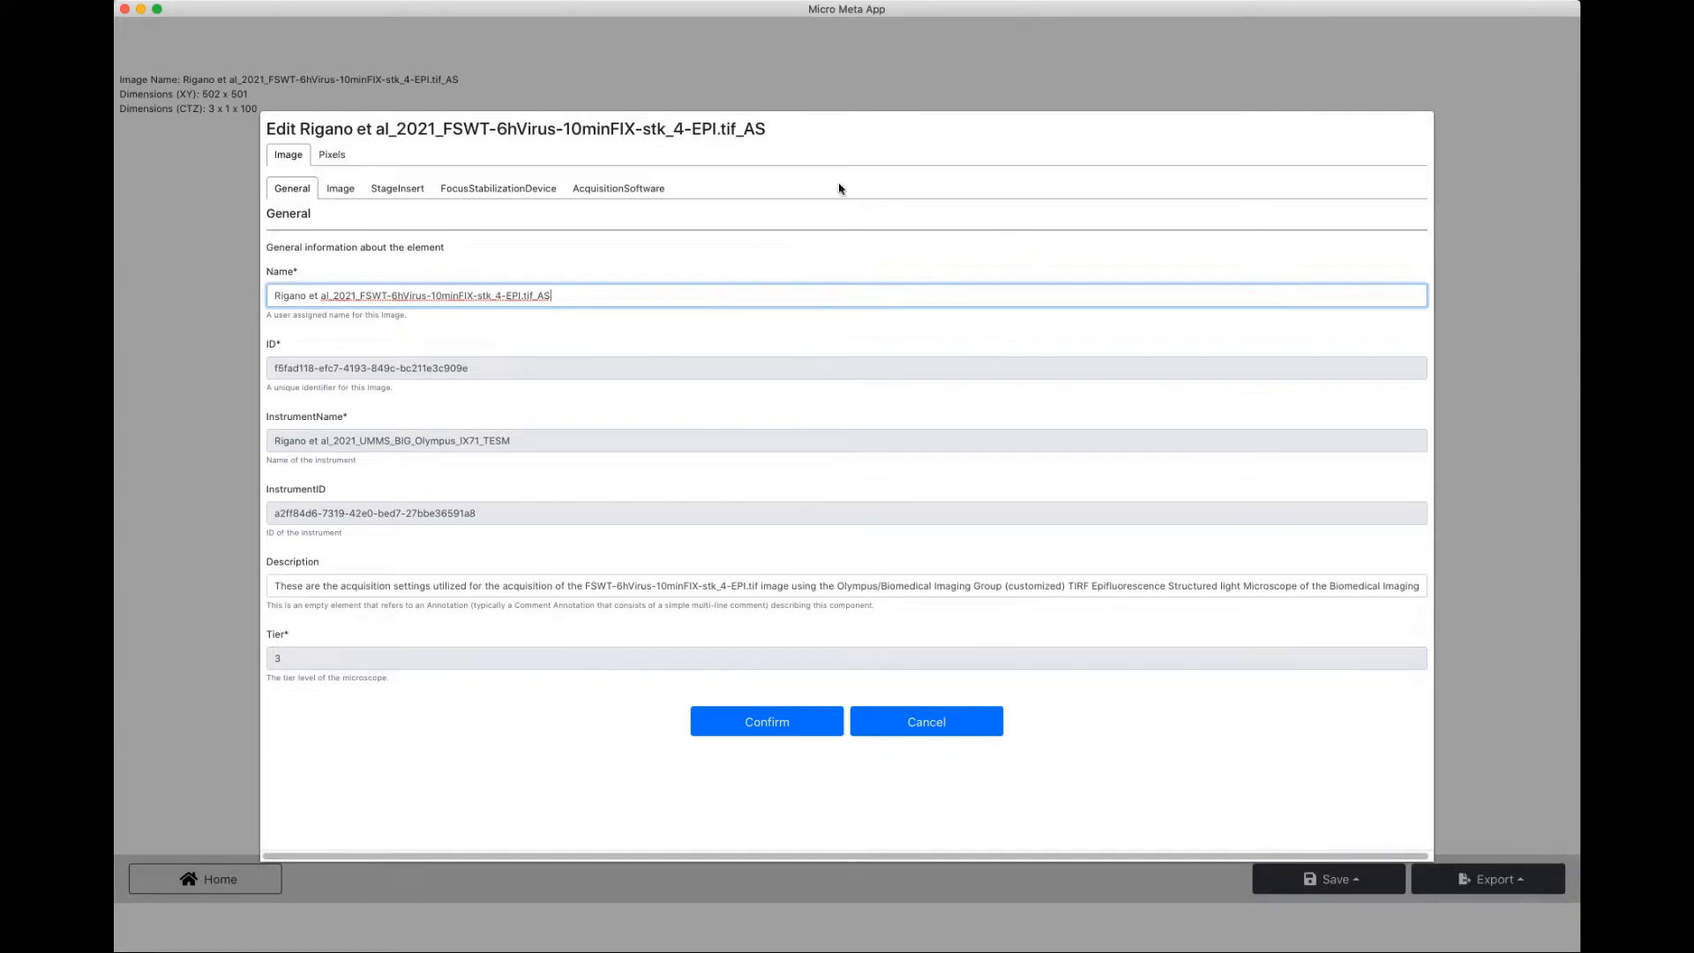
pyautogui.click(342, 191)
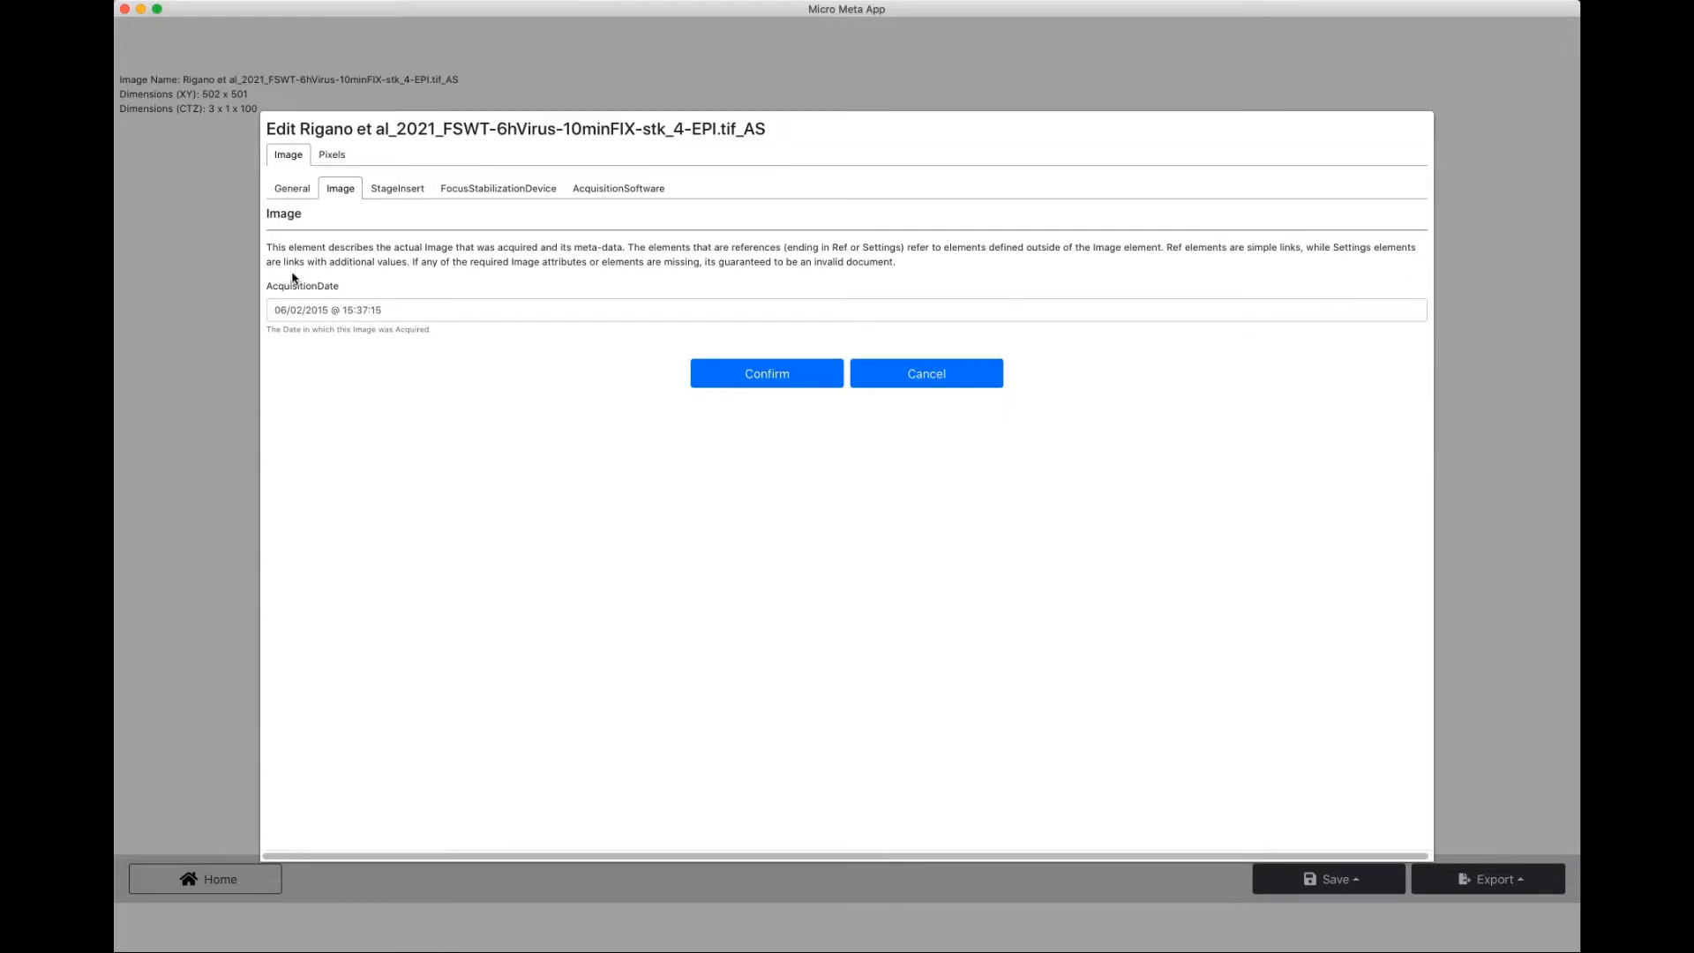
pyautogui.click(407, 200)
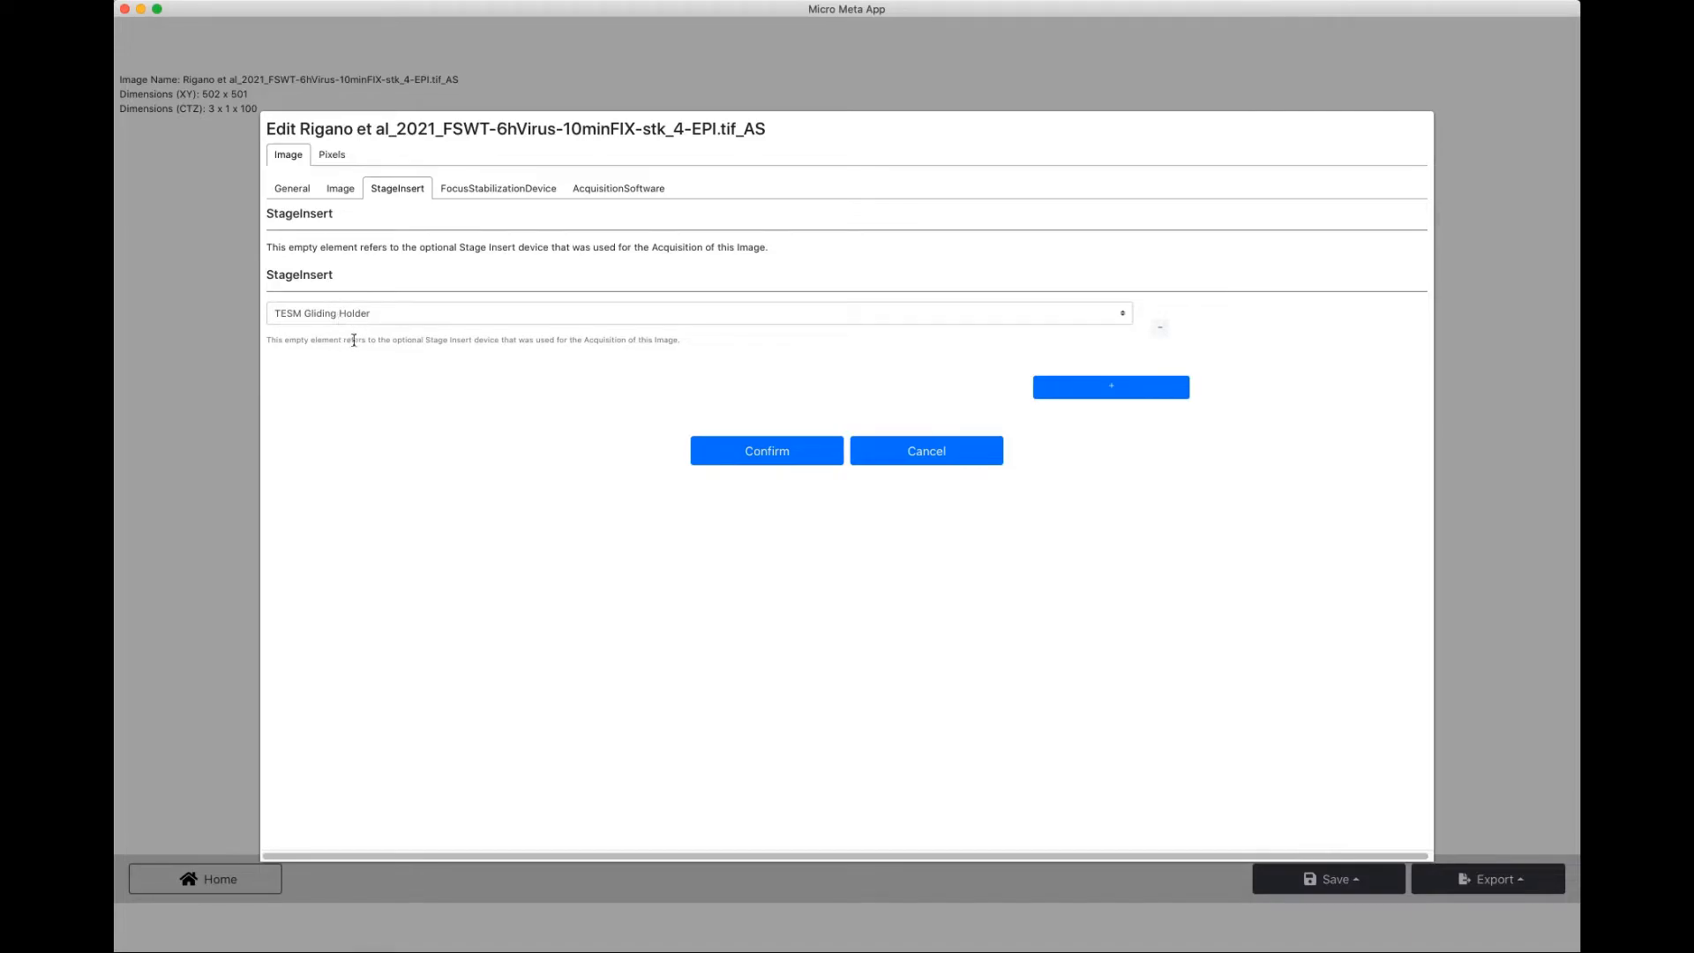
pyautogui.click(492, 198)
pyautogui.click(631, 186)
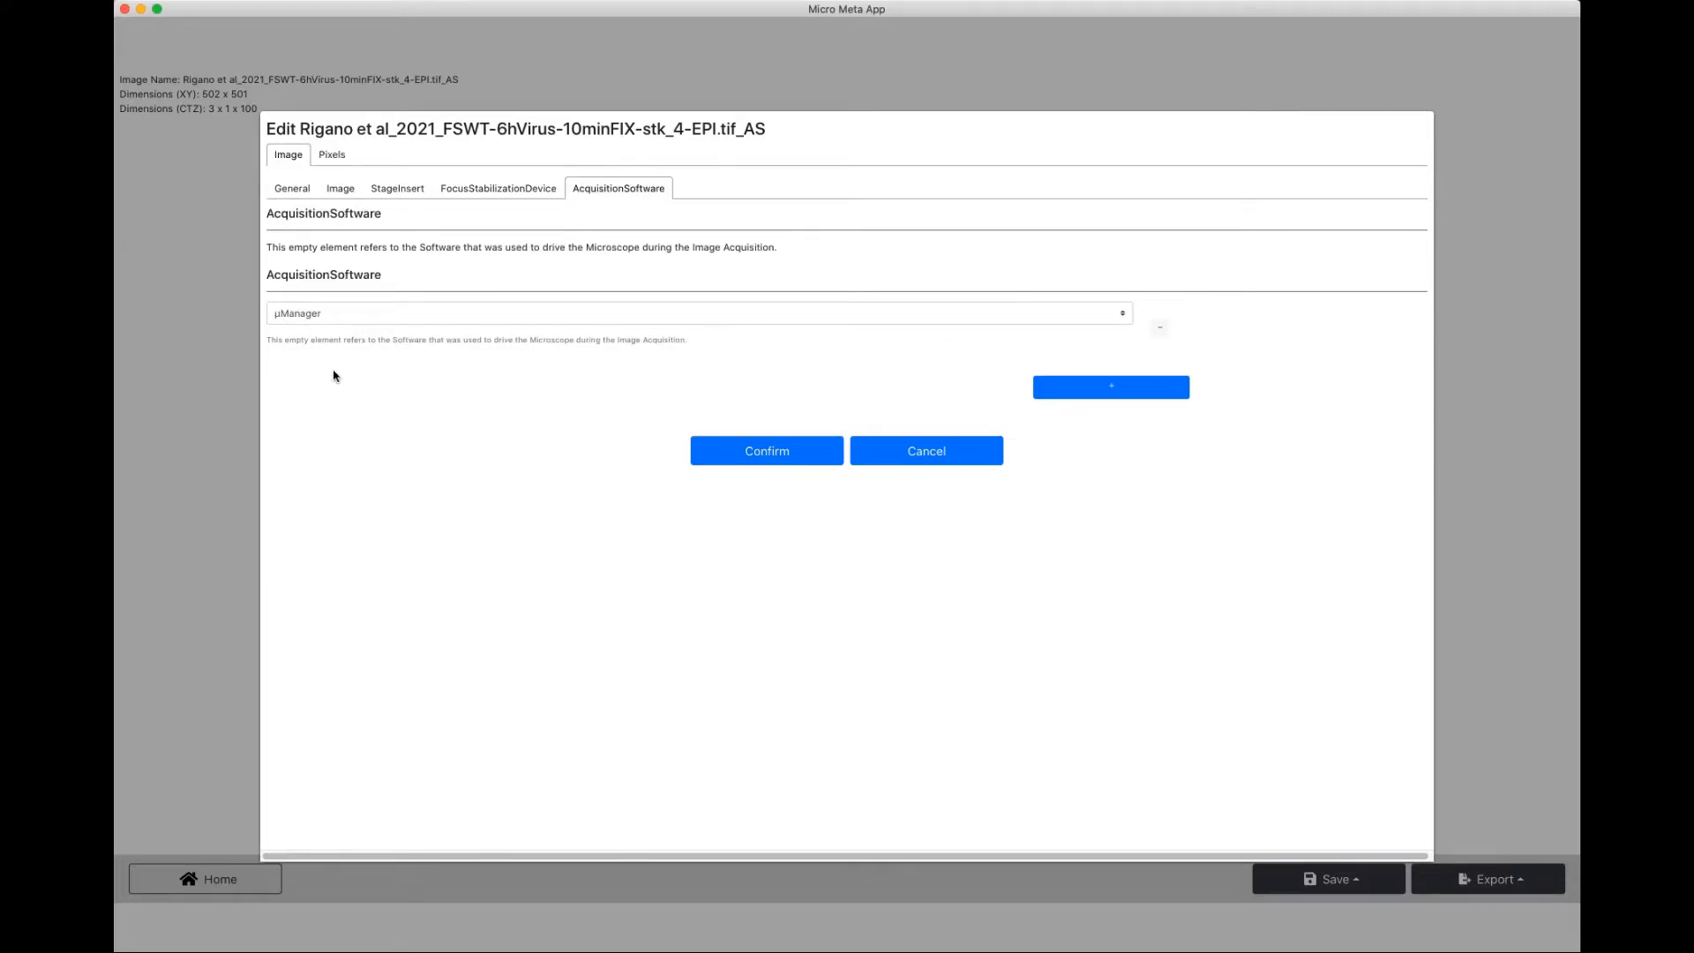
# Remove the image's stage insert entry and add a new one assigned to TESM Gliding Holder.
pyautogui.click(397, 191)
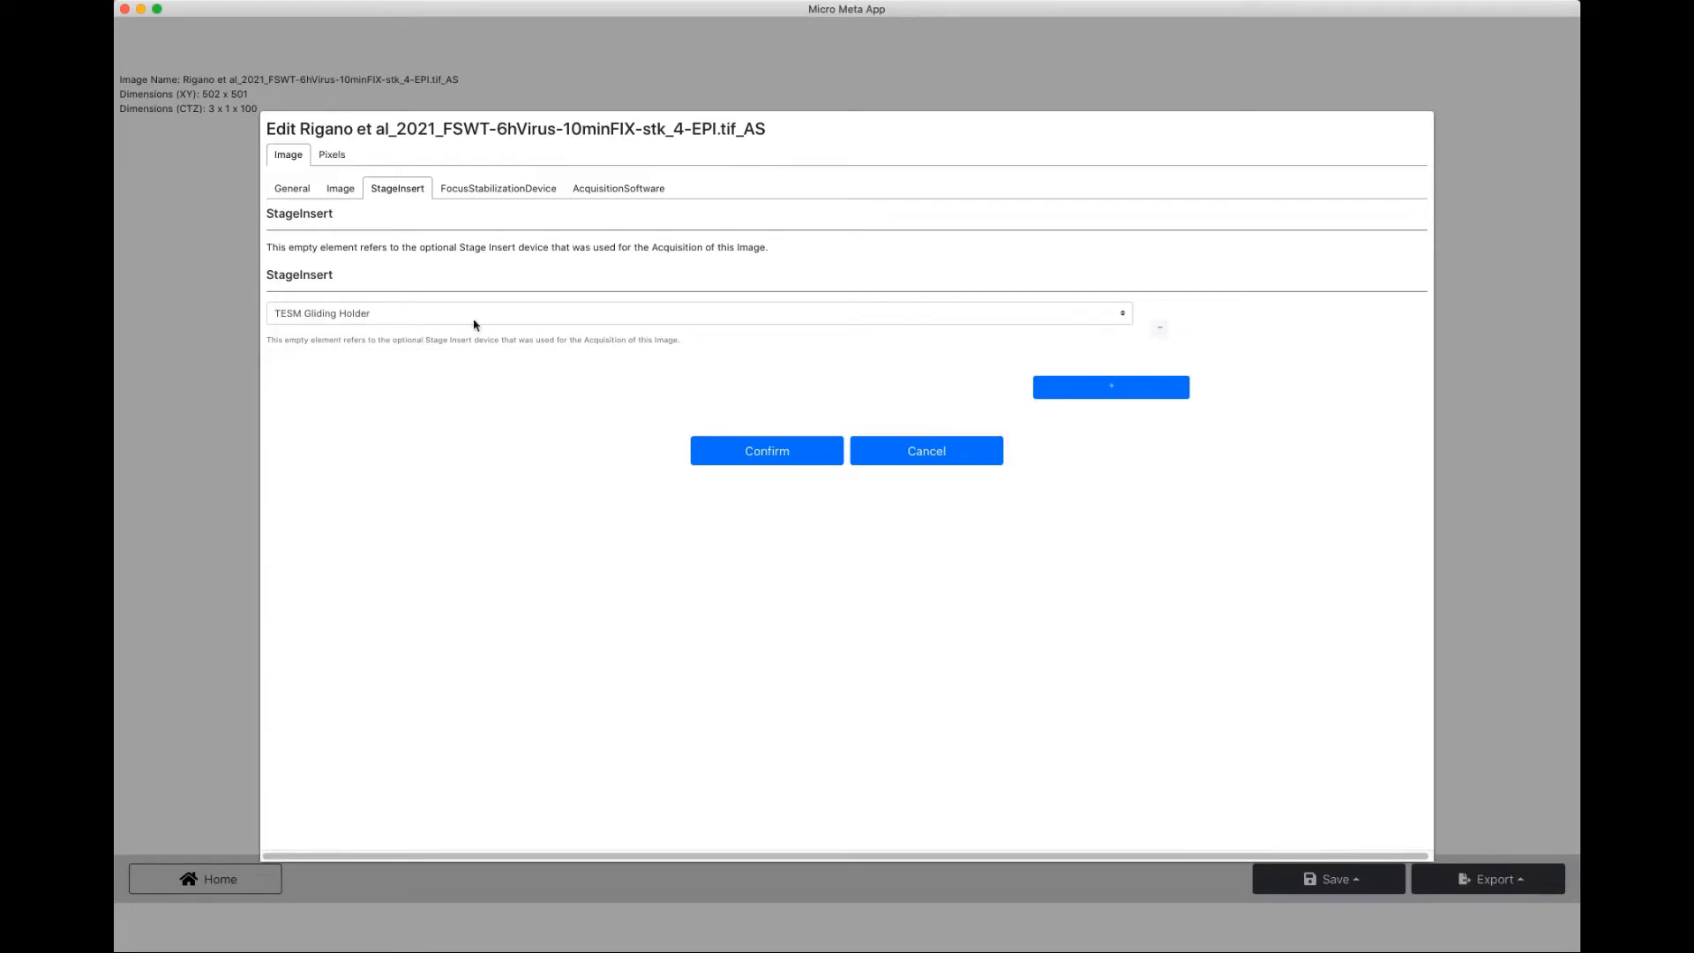
pyautogui.click(1160, 333)
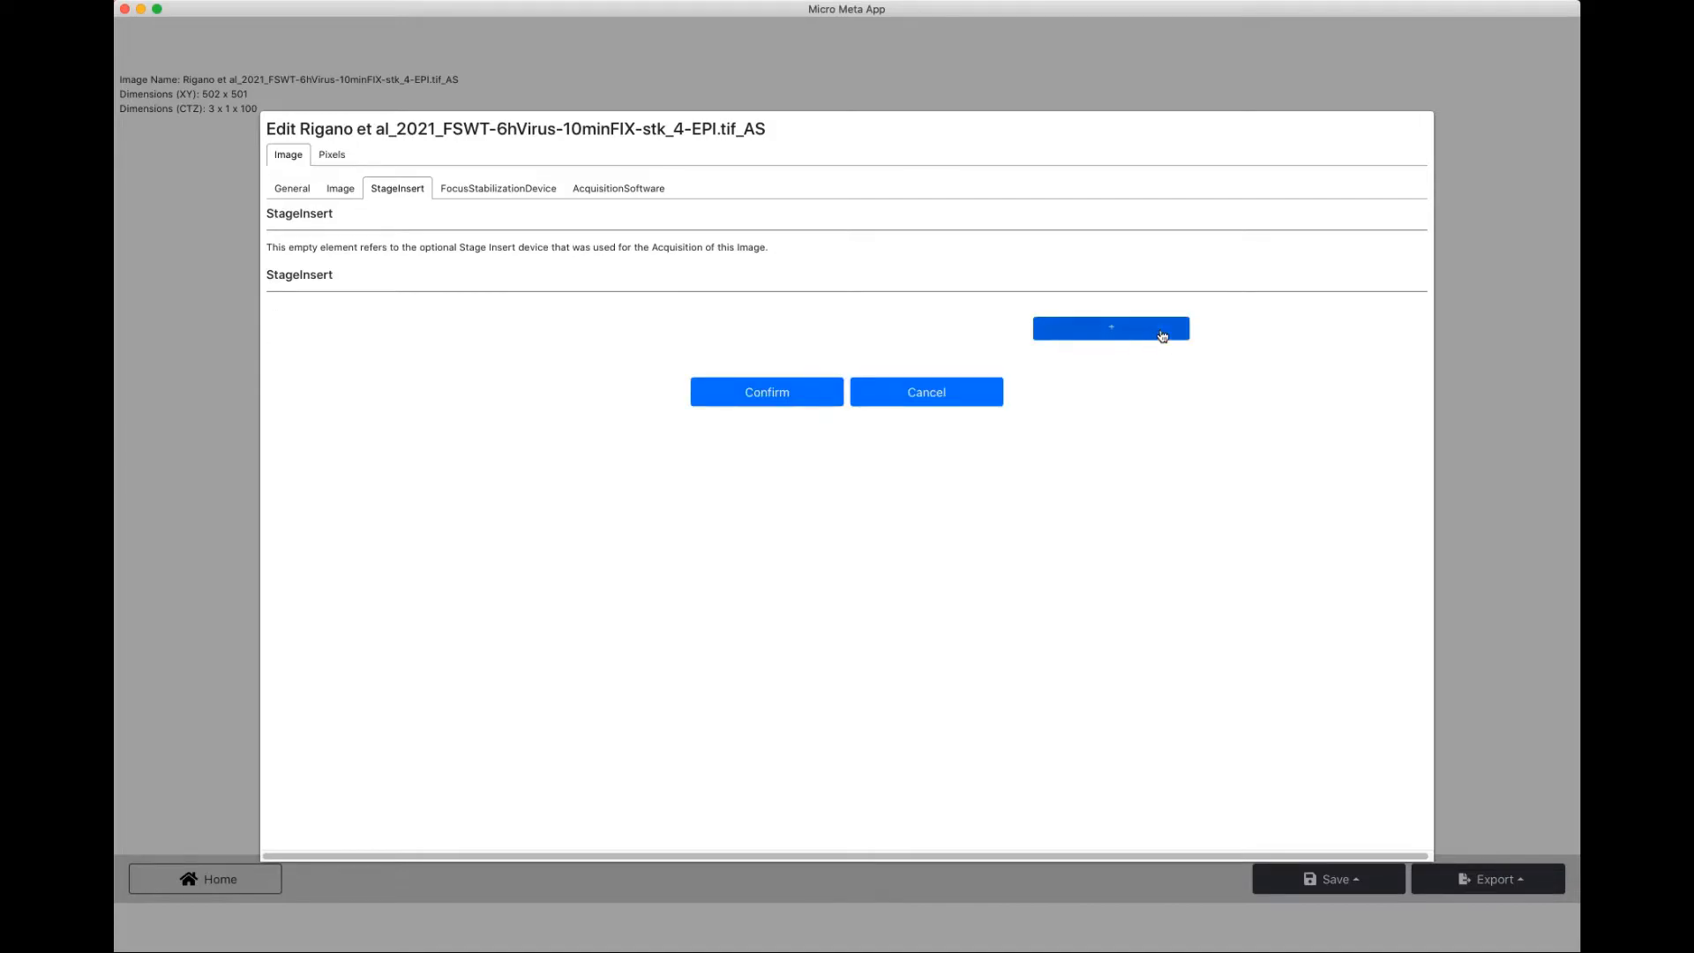
pyautogui.click(1112, 336)
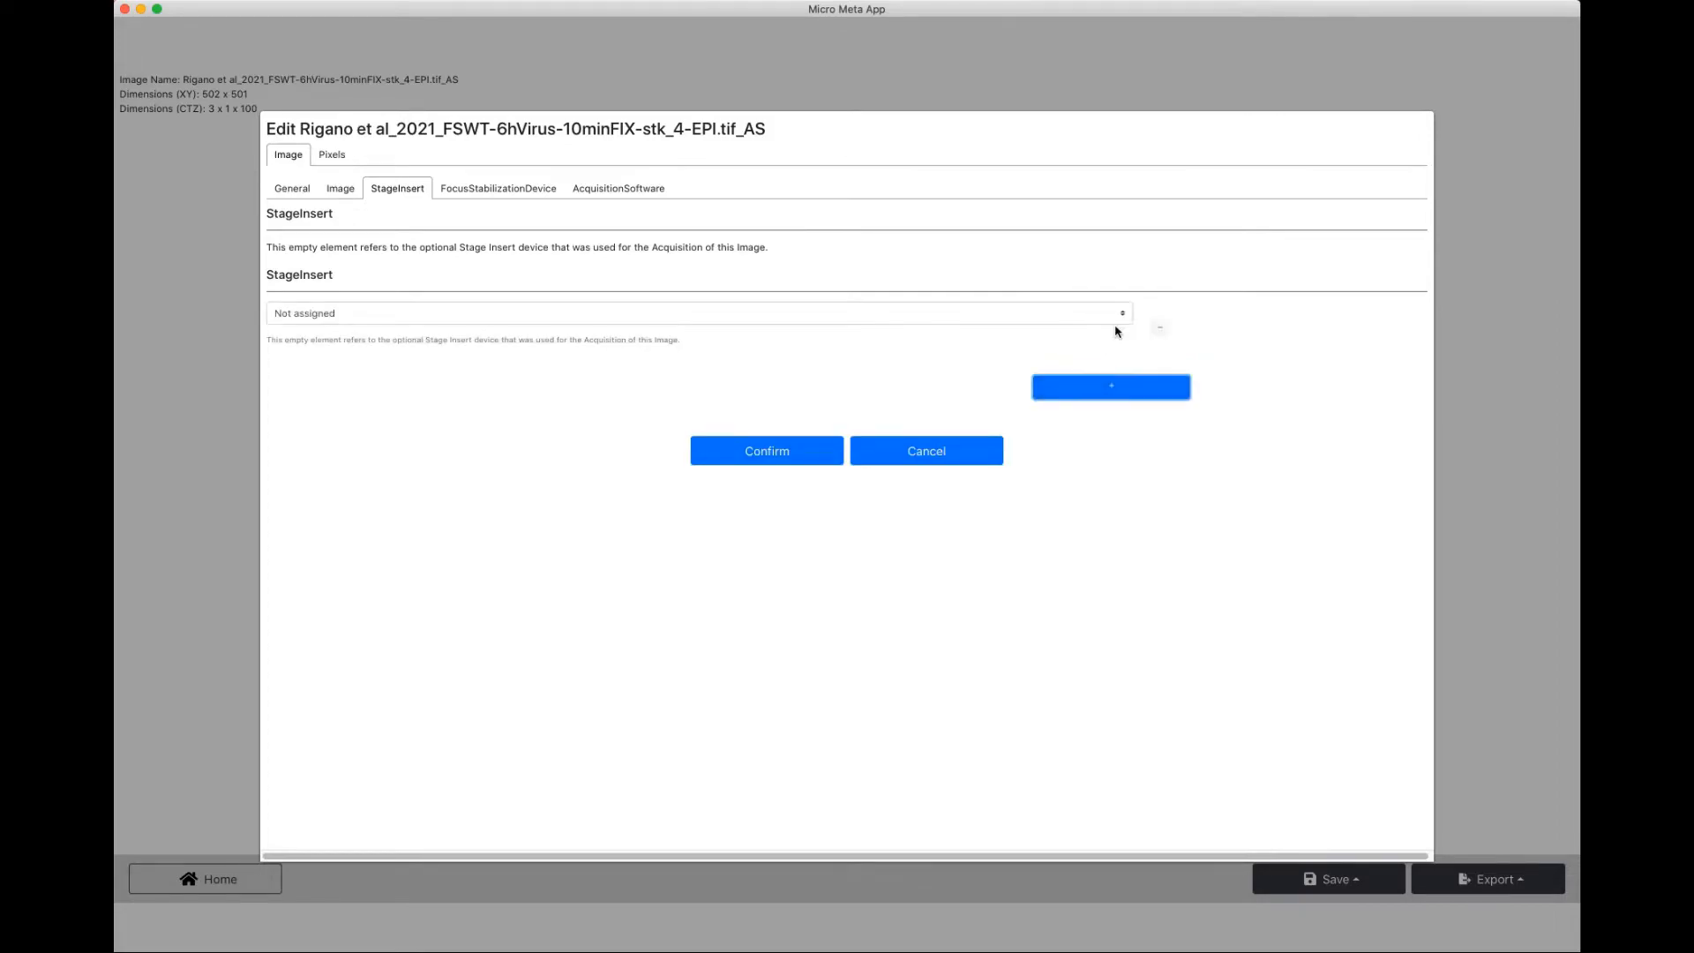
pyautogui.click(668, 315)
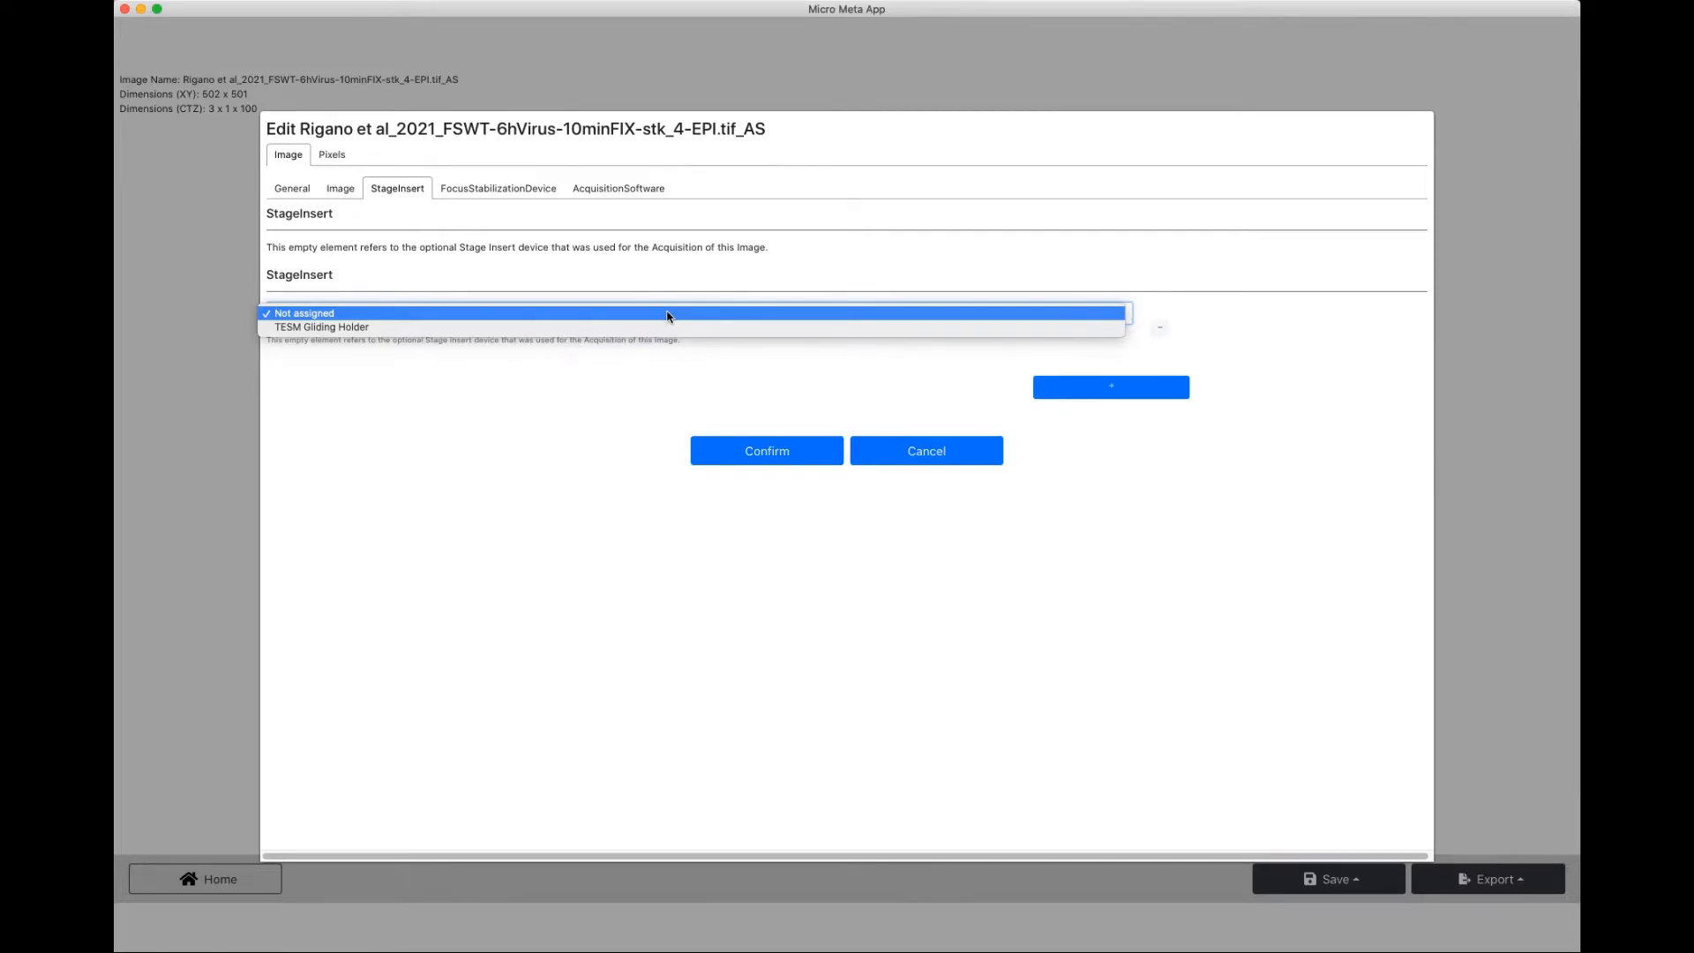
pyautogui.click(636, 325)
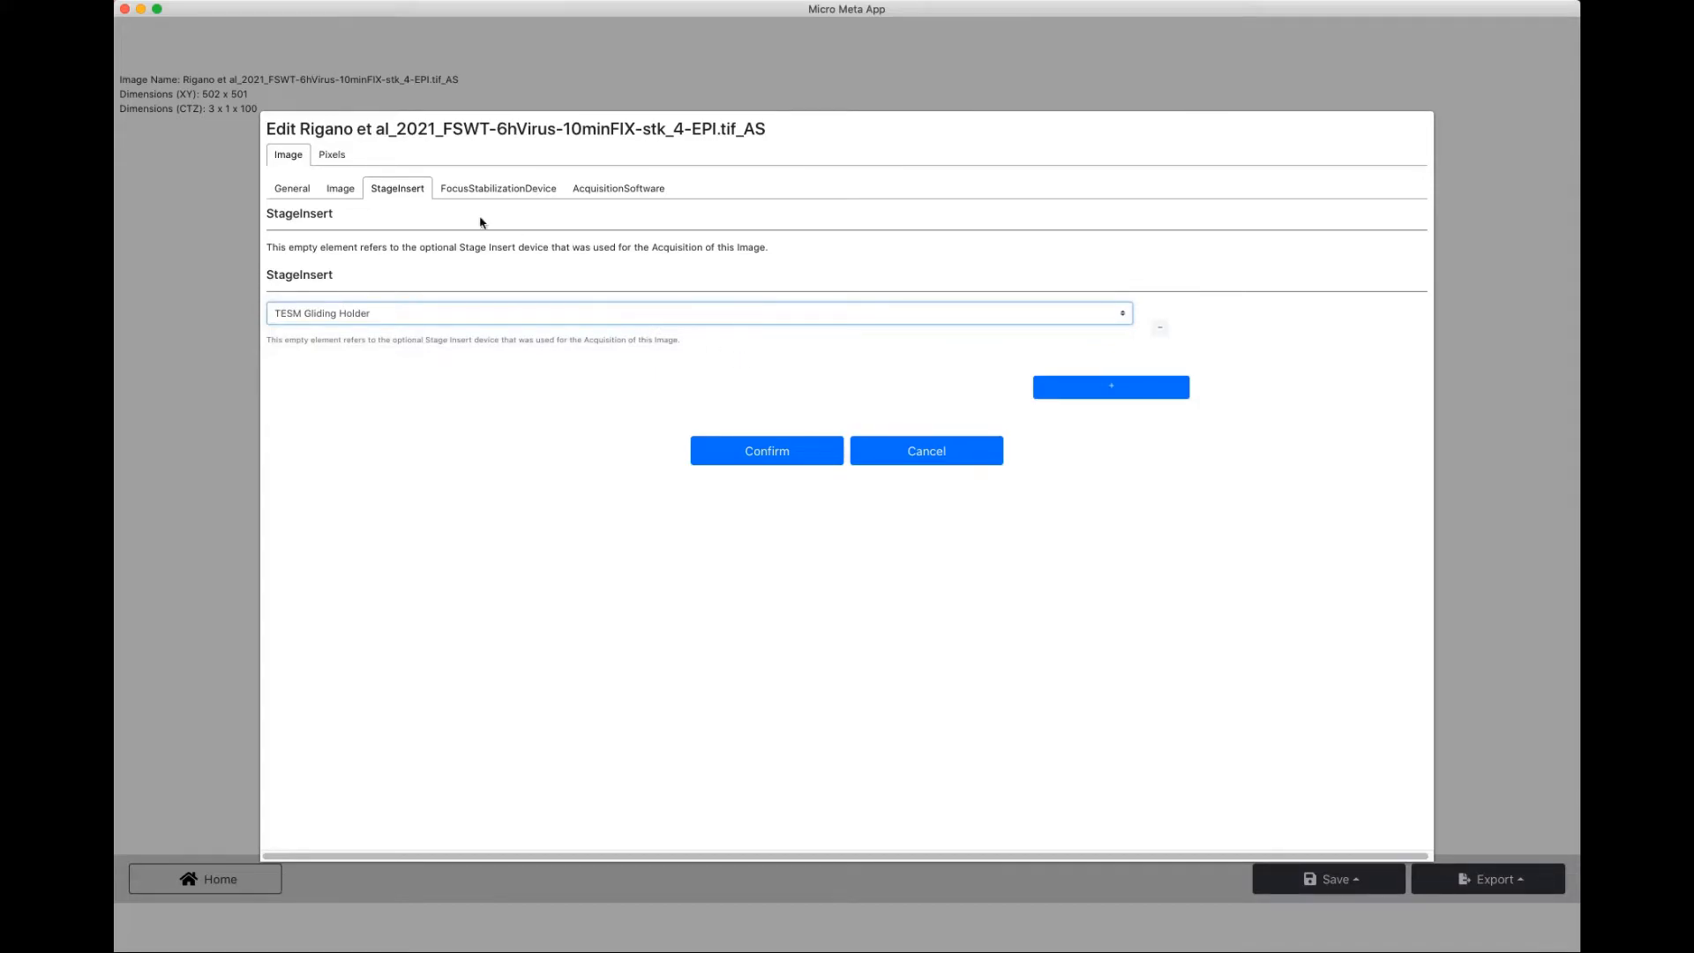
# Review all the pixel metadata of the image, including sizes, physical units and pixel type, and confirm the image settings.
pyautogui.click(337, 155)
pyautogui.click(343, 189)
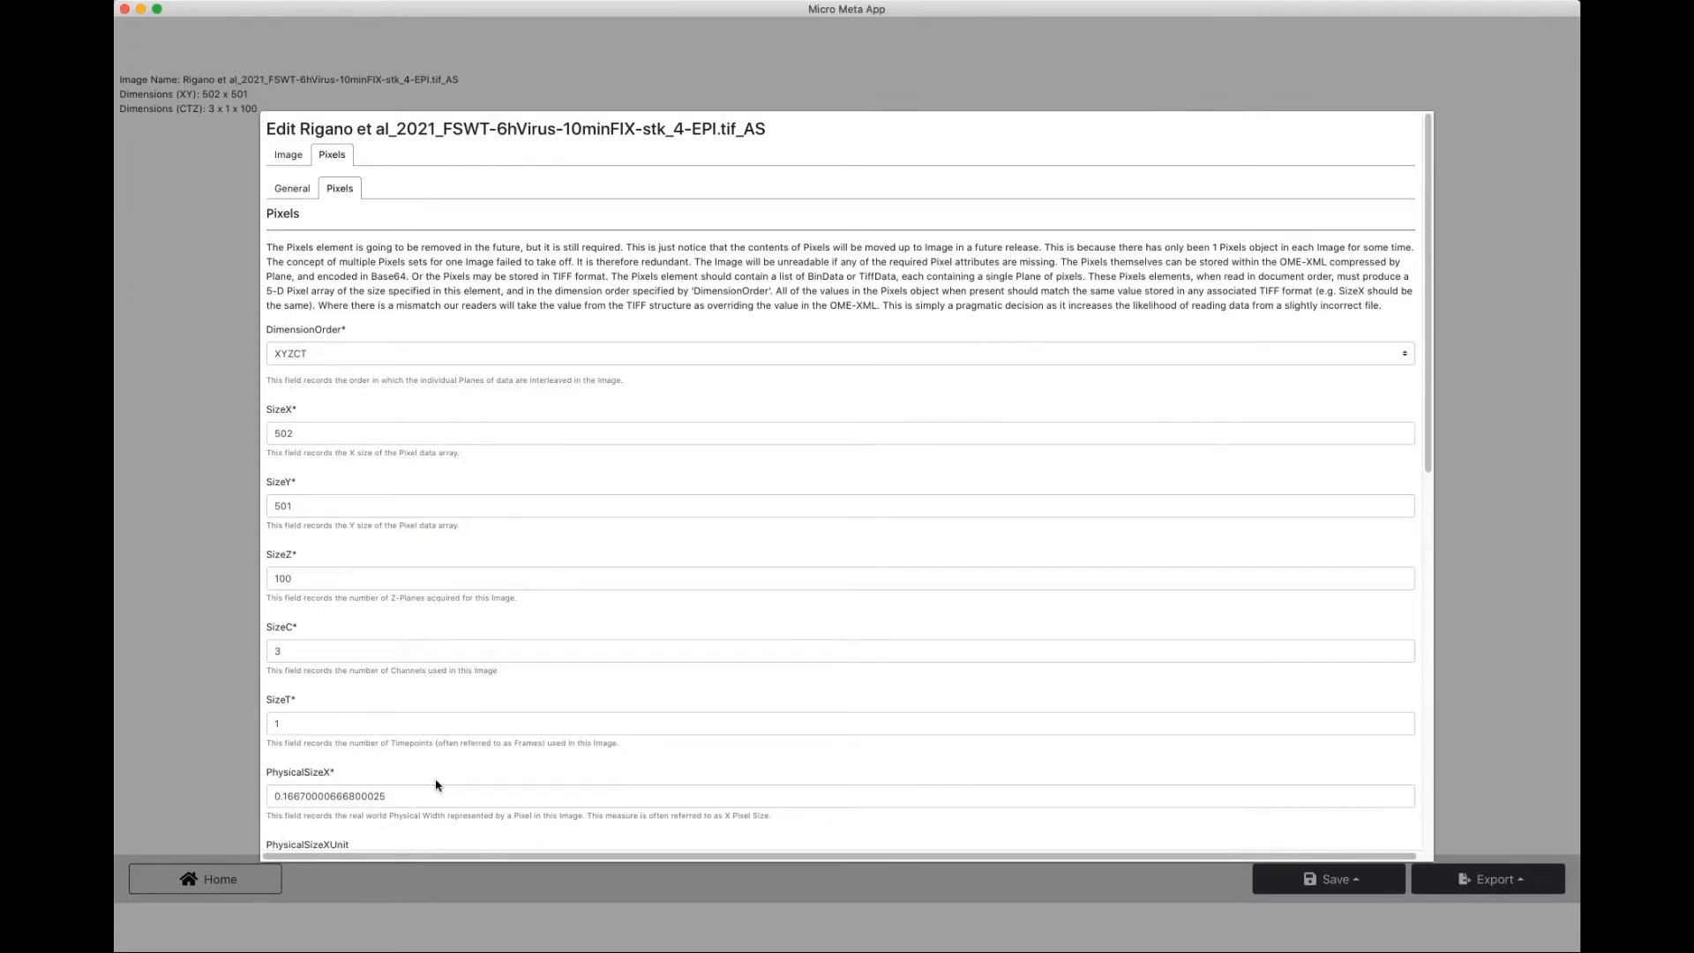
pyautogui.scroll(-2, 429, 697)
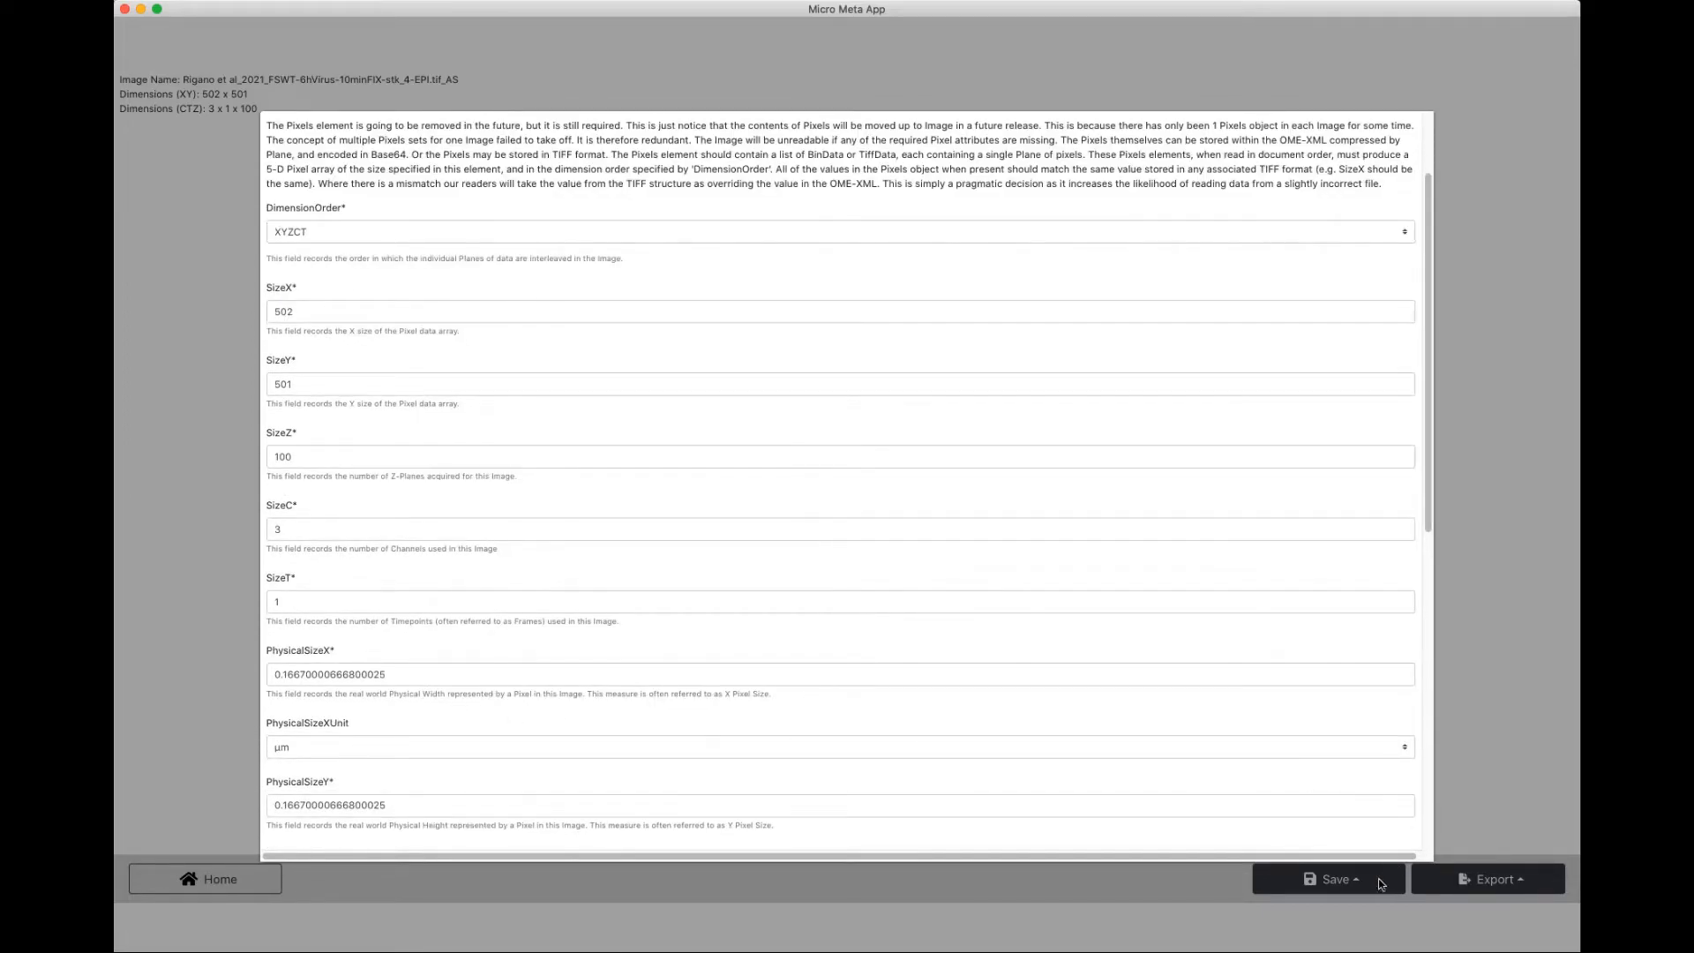
pyautogui.scroll(-2, 798, 697)
pyautogui.scroll(-3, 789, 680)
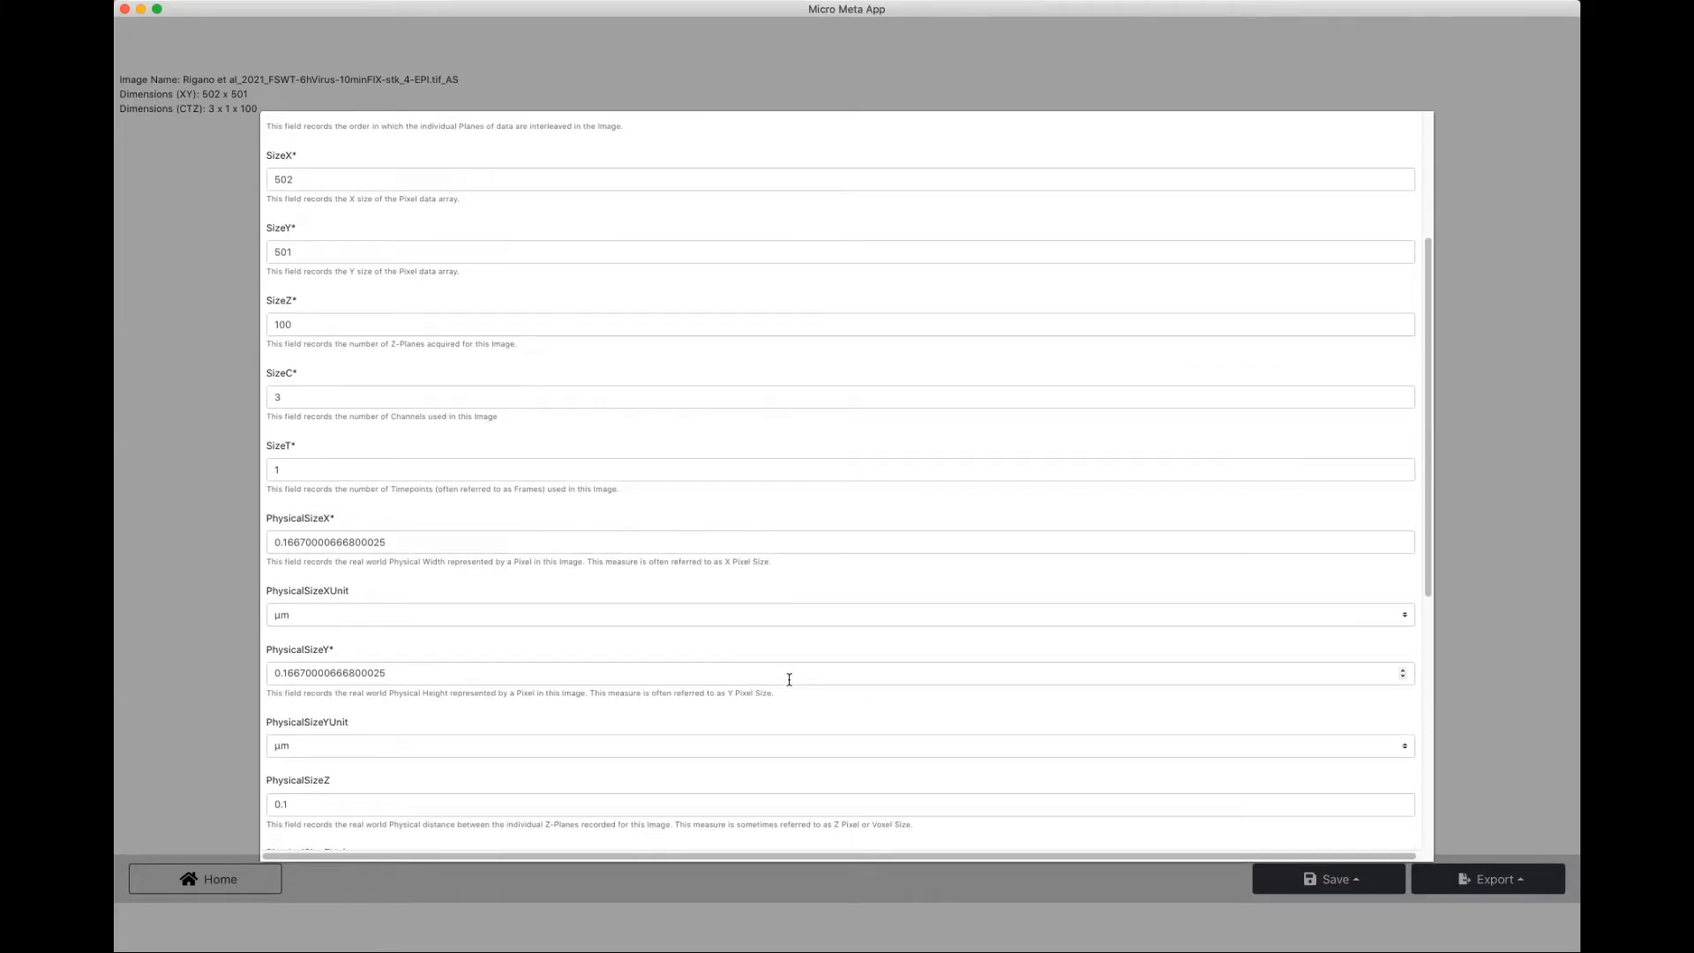
pyautogui.scroll(-4, 789, 680)
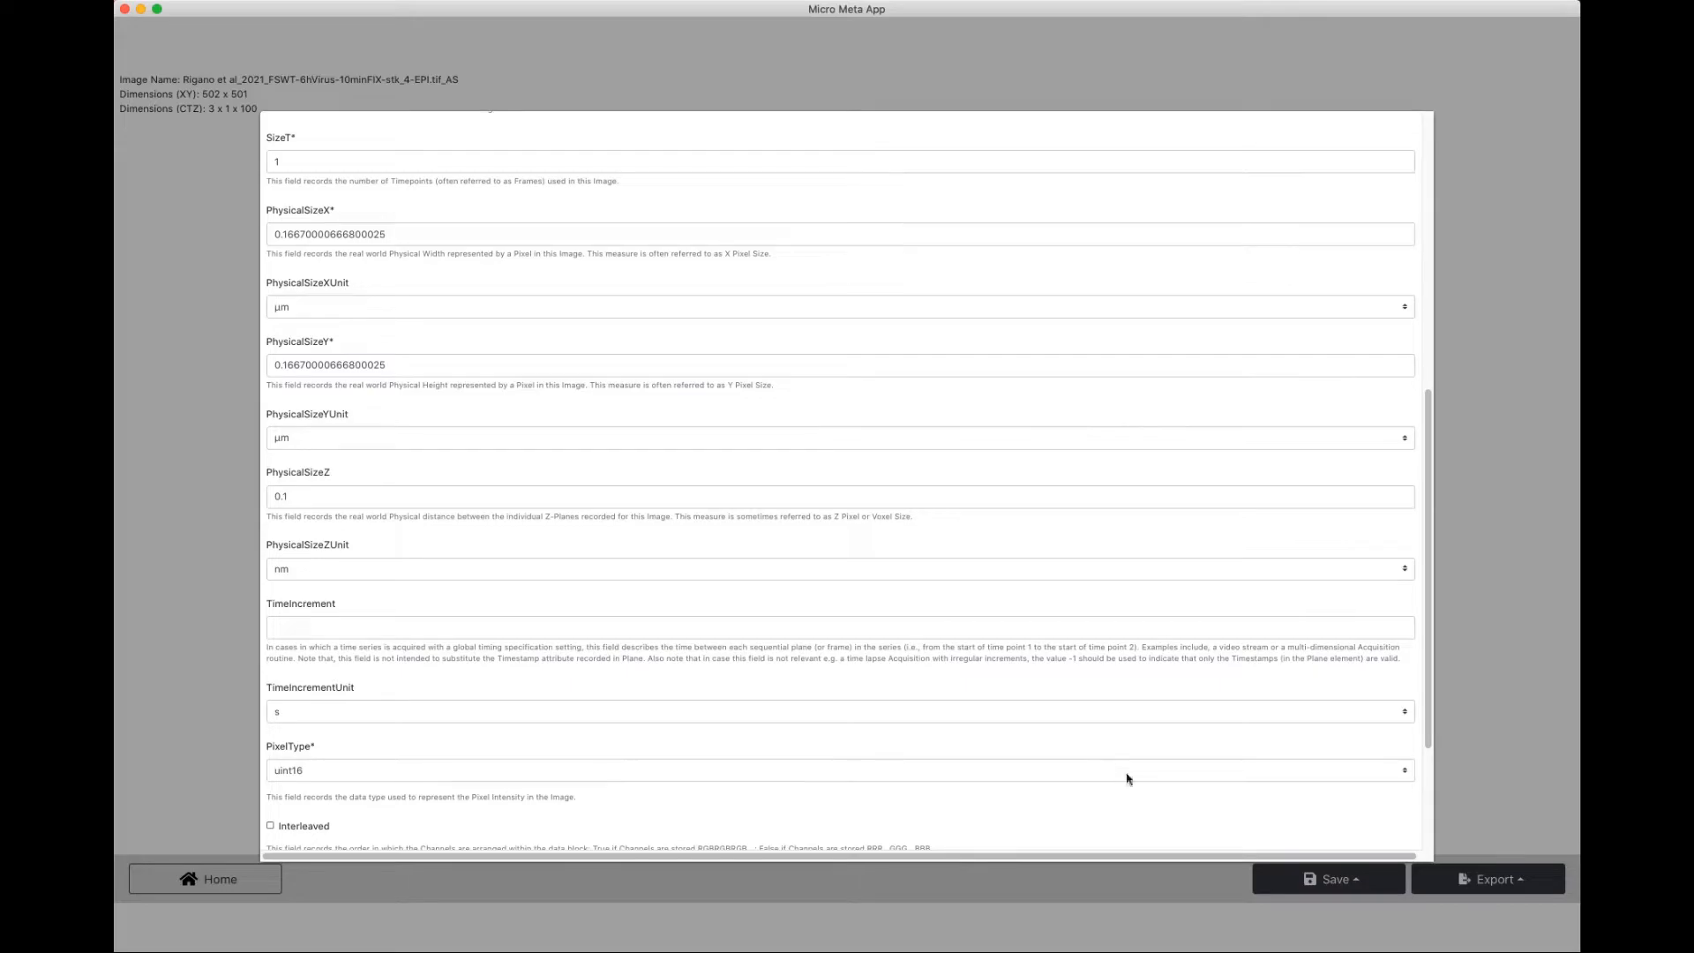
pyautogui.scroll(-4, 1280, 726)
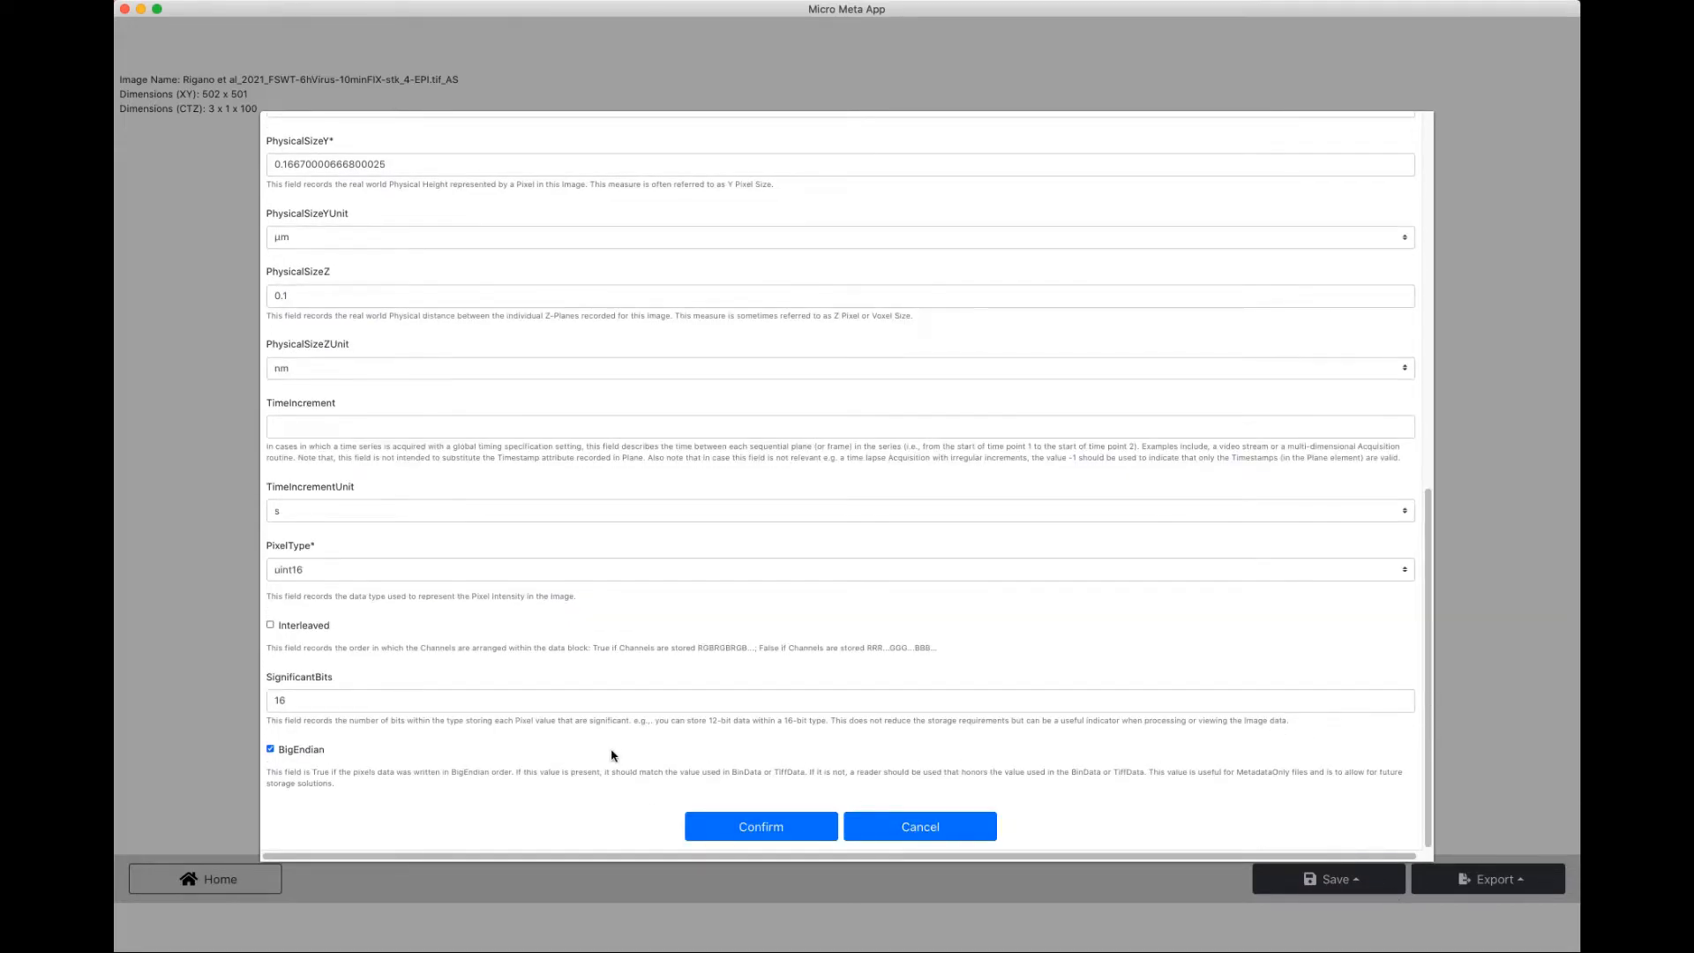
pyautogui.click(750, 829)
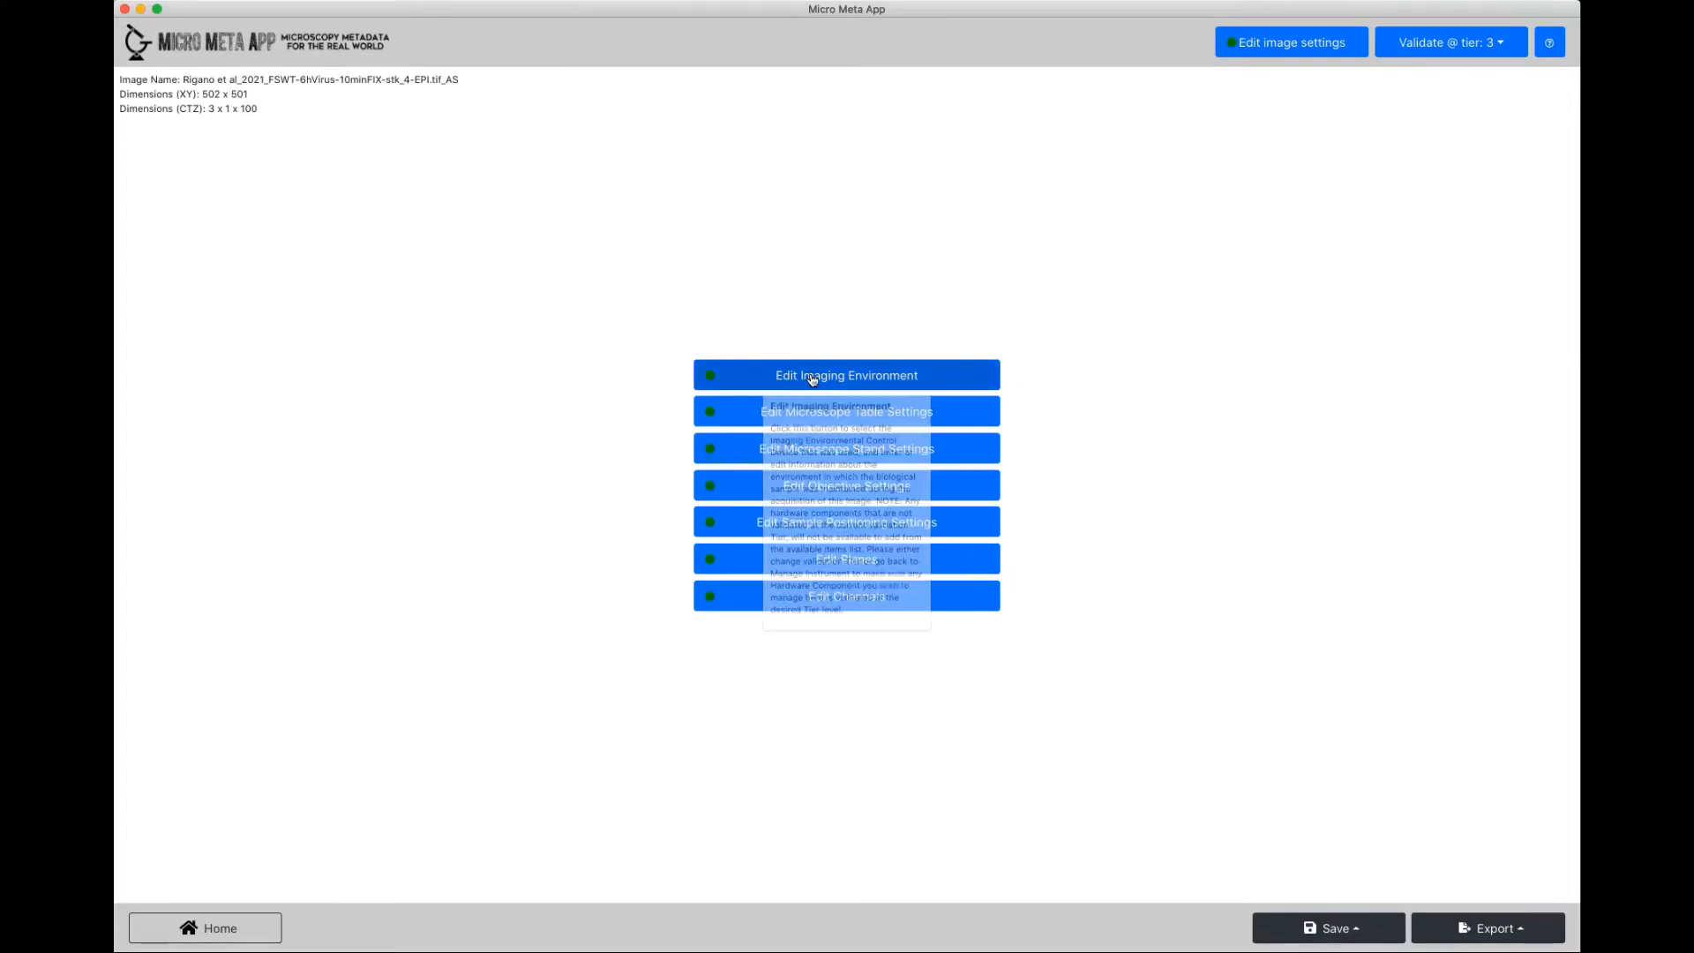
# Check which component is assigned to the imaging environment and confirm it.
pyautogui.click(813, 381)
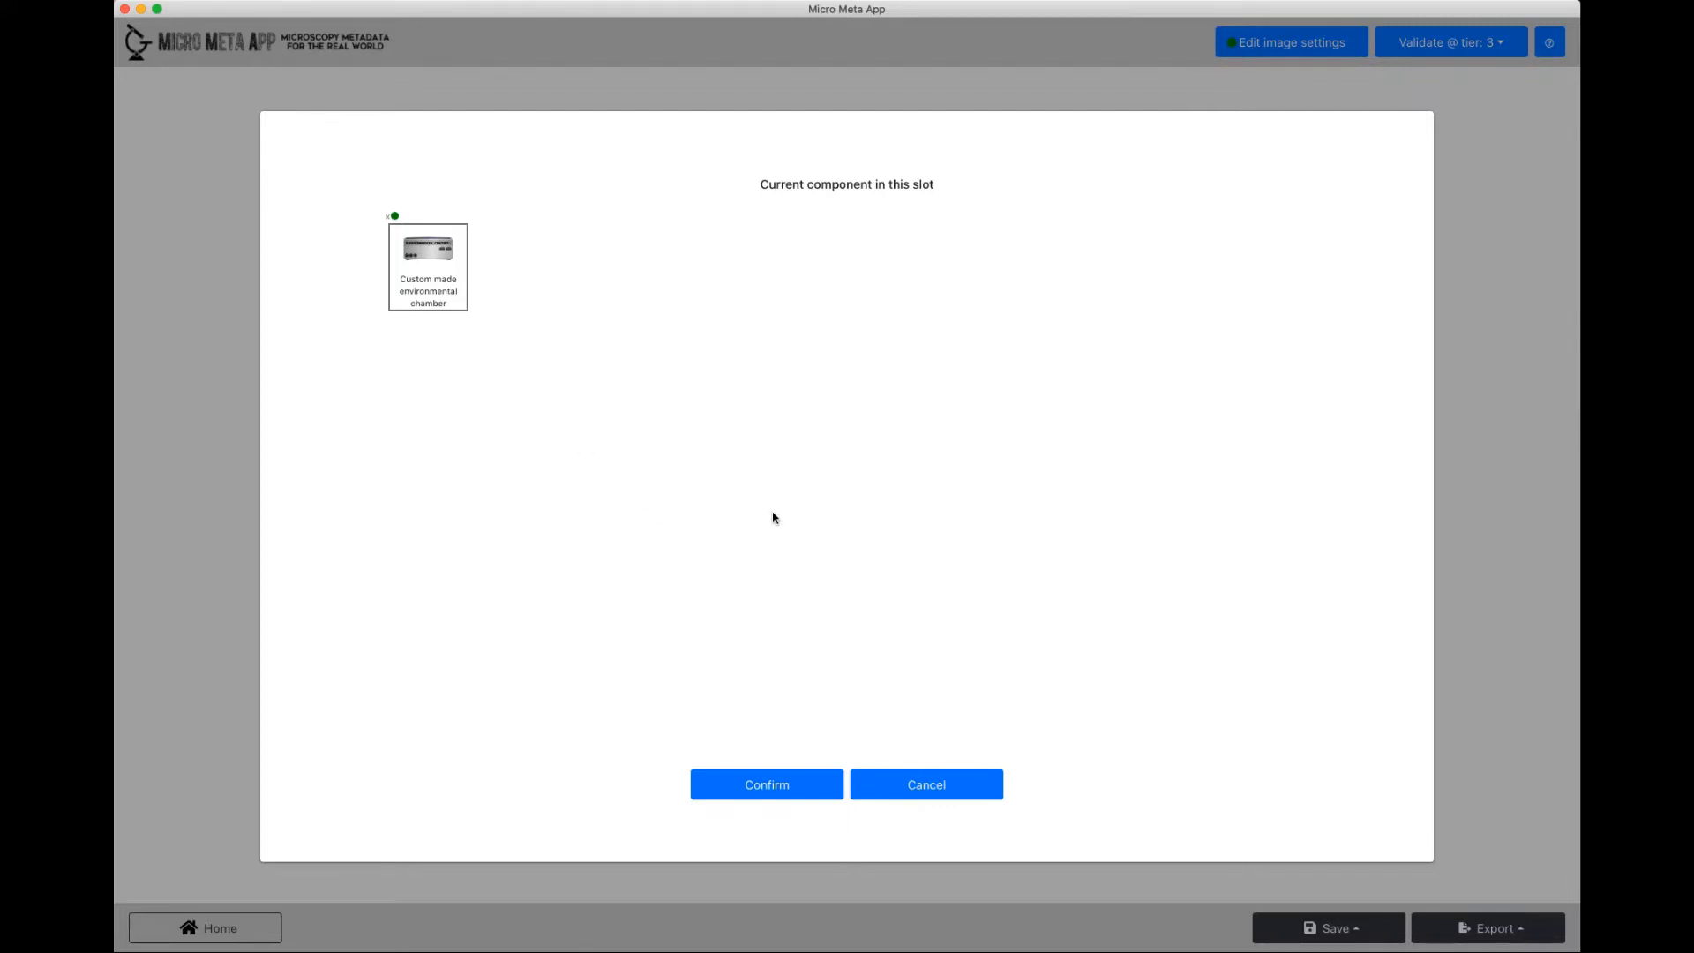
pyautogui.click(824, 783)
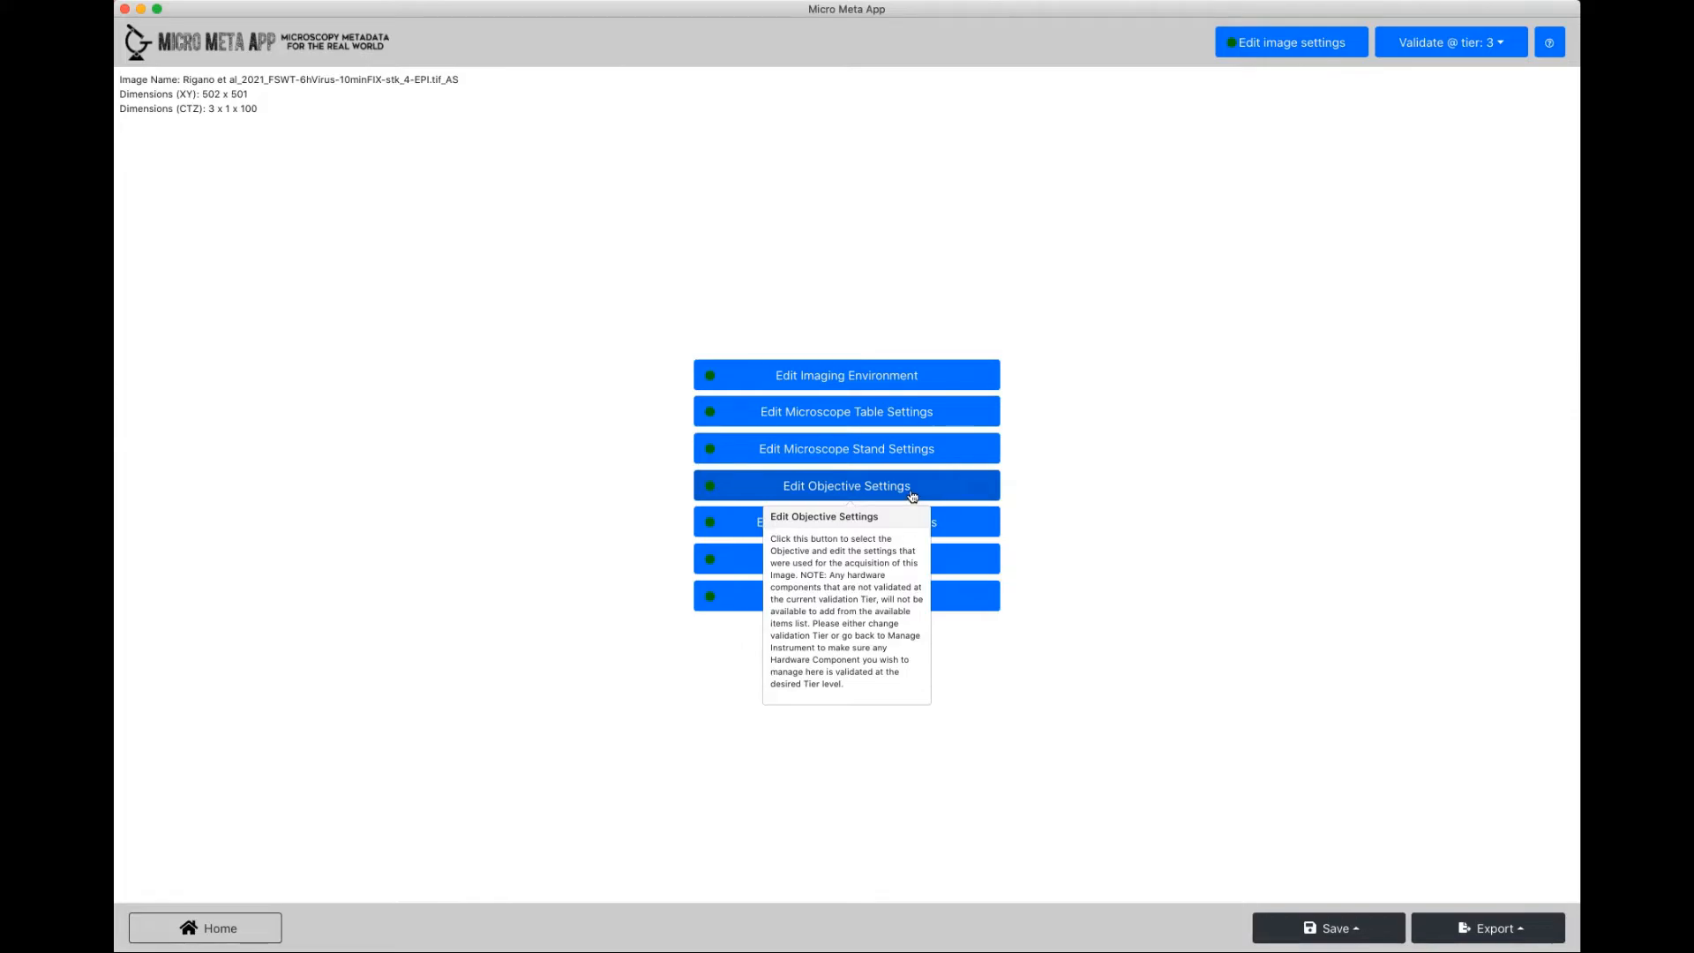
# Review the objective settings and immersion liquid details recorded for the 60X PlanApo objective, and close them without saving.
pyautogui.click(911, 495)
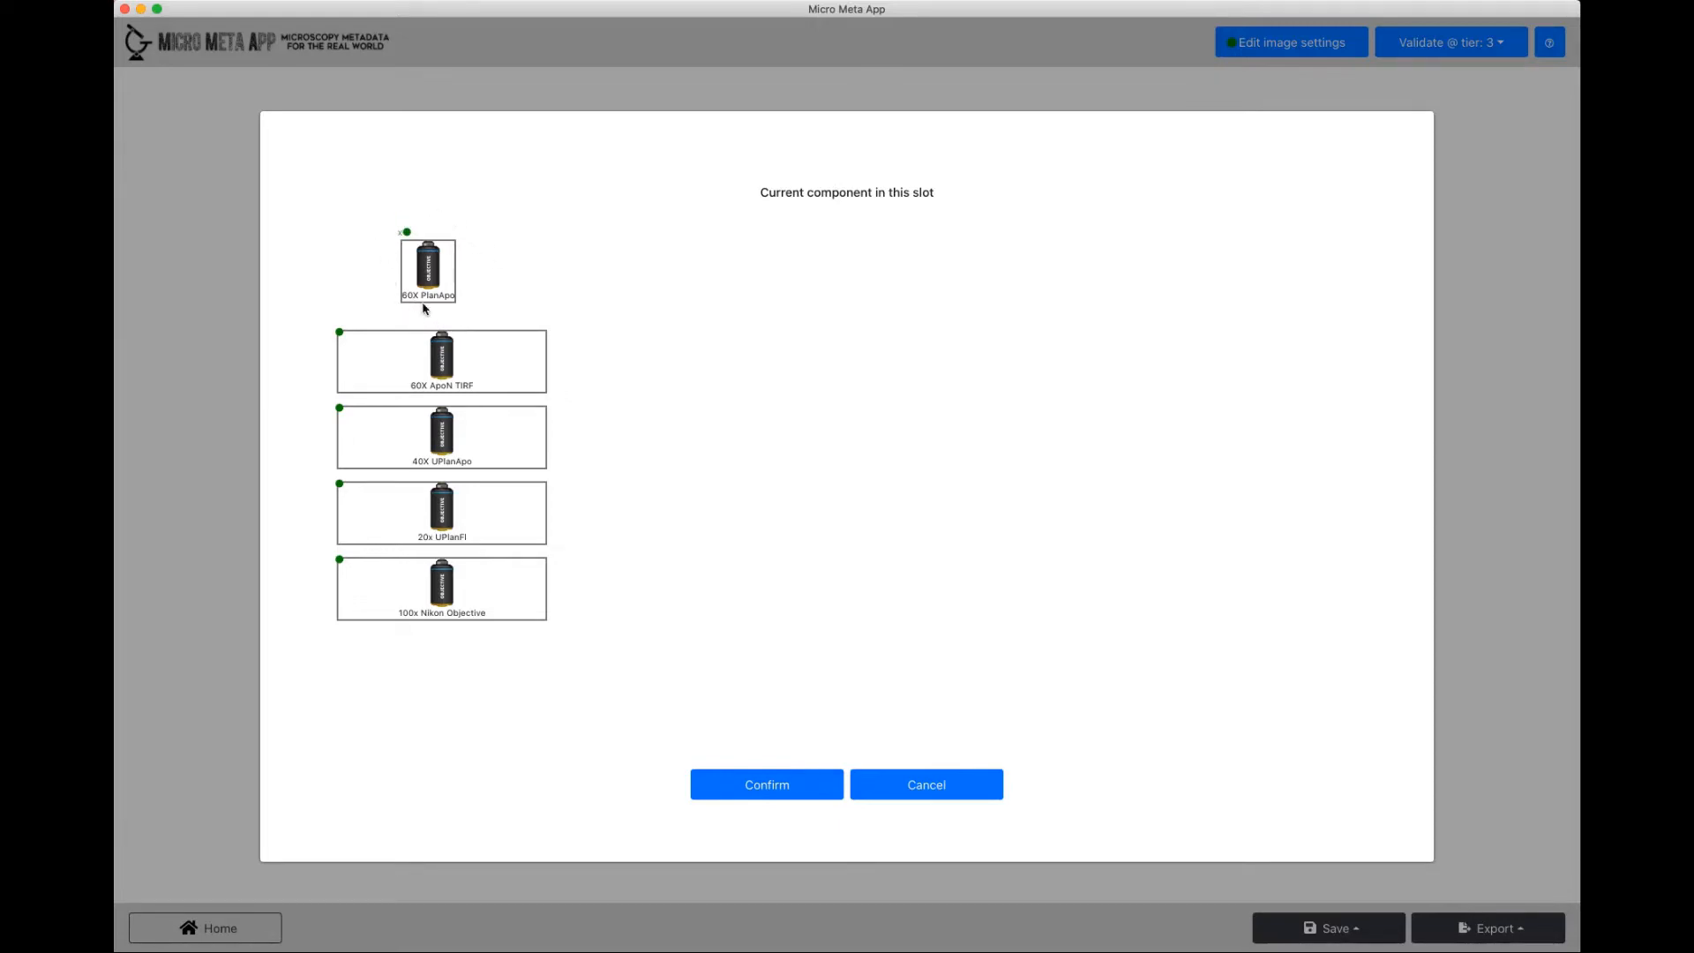
pyautogui.click(434, 264)
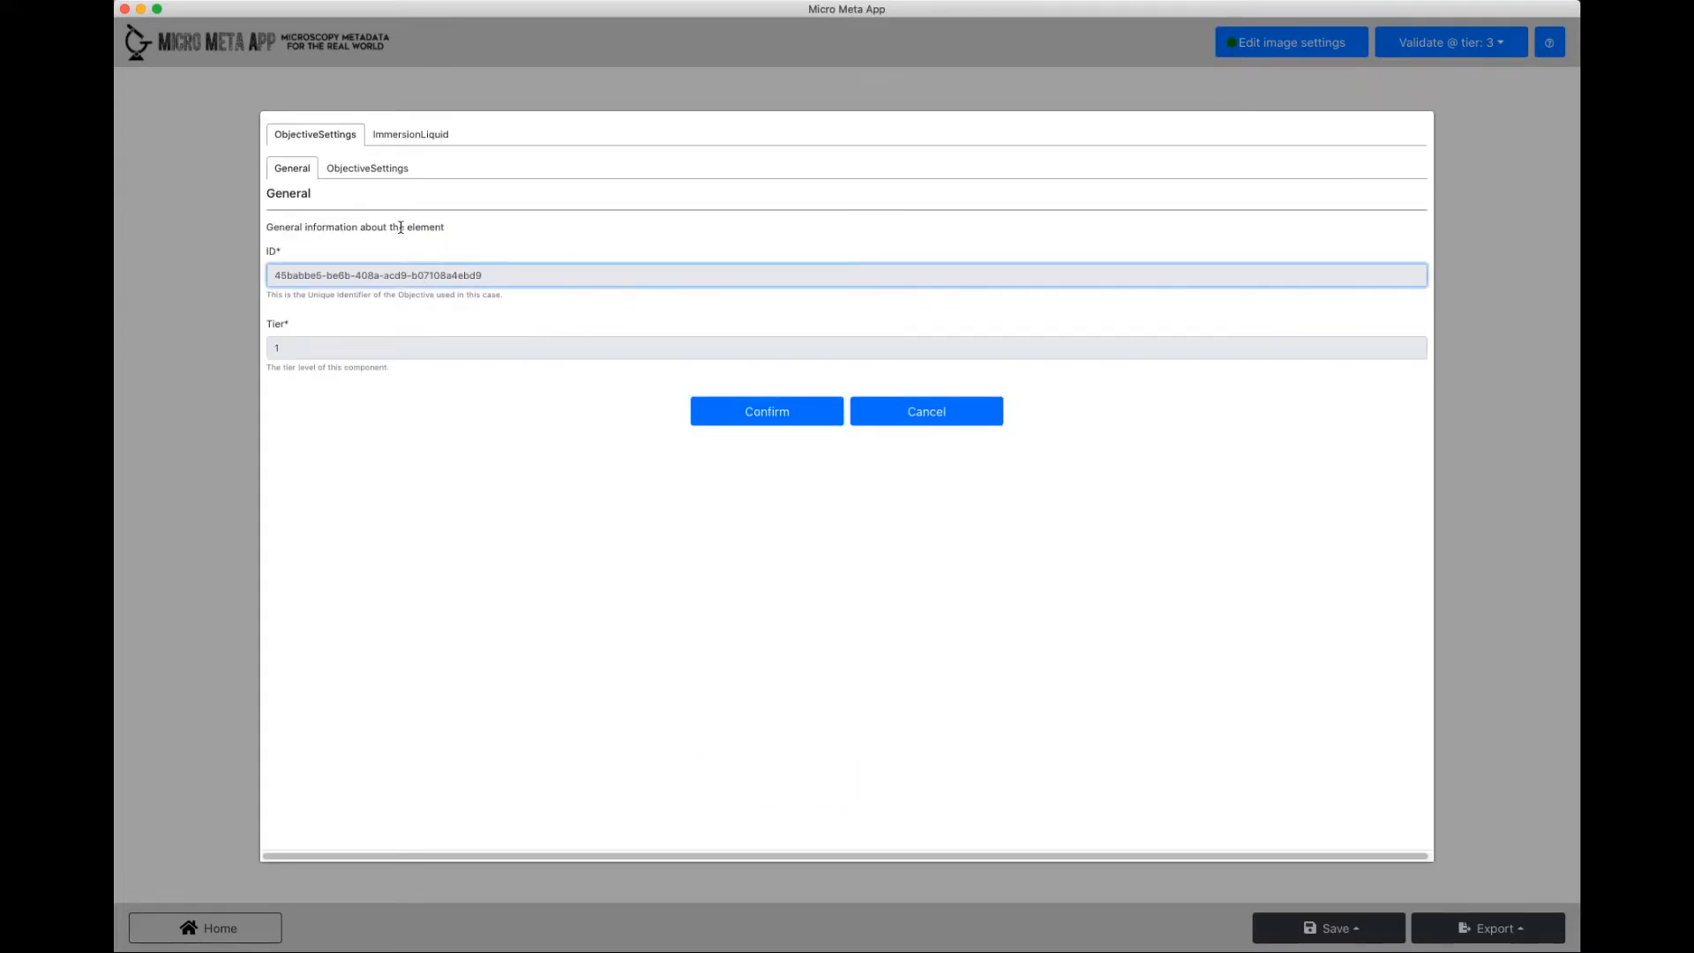
pyautogui.click(357, 170)
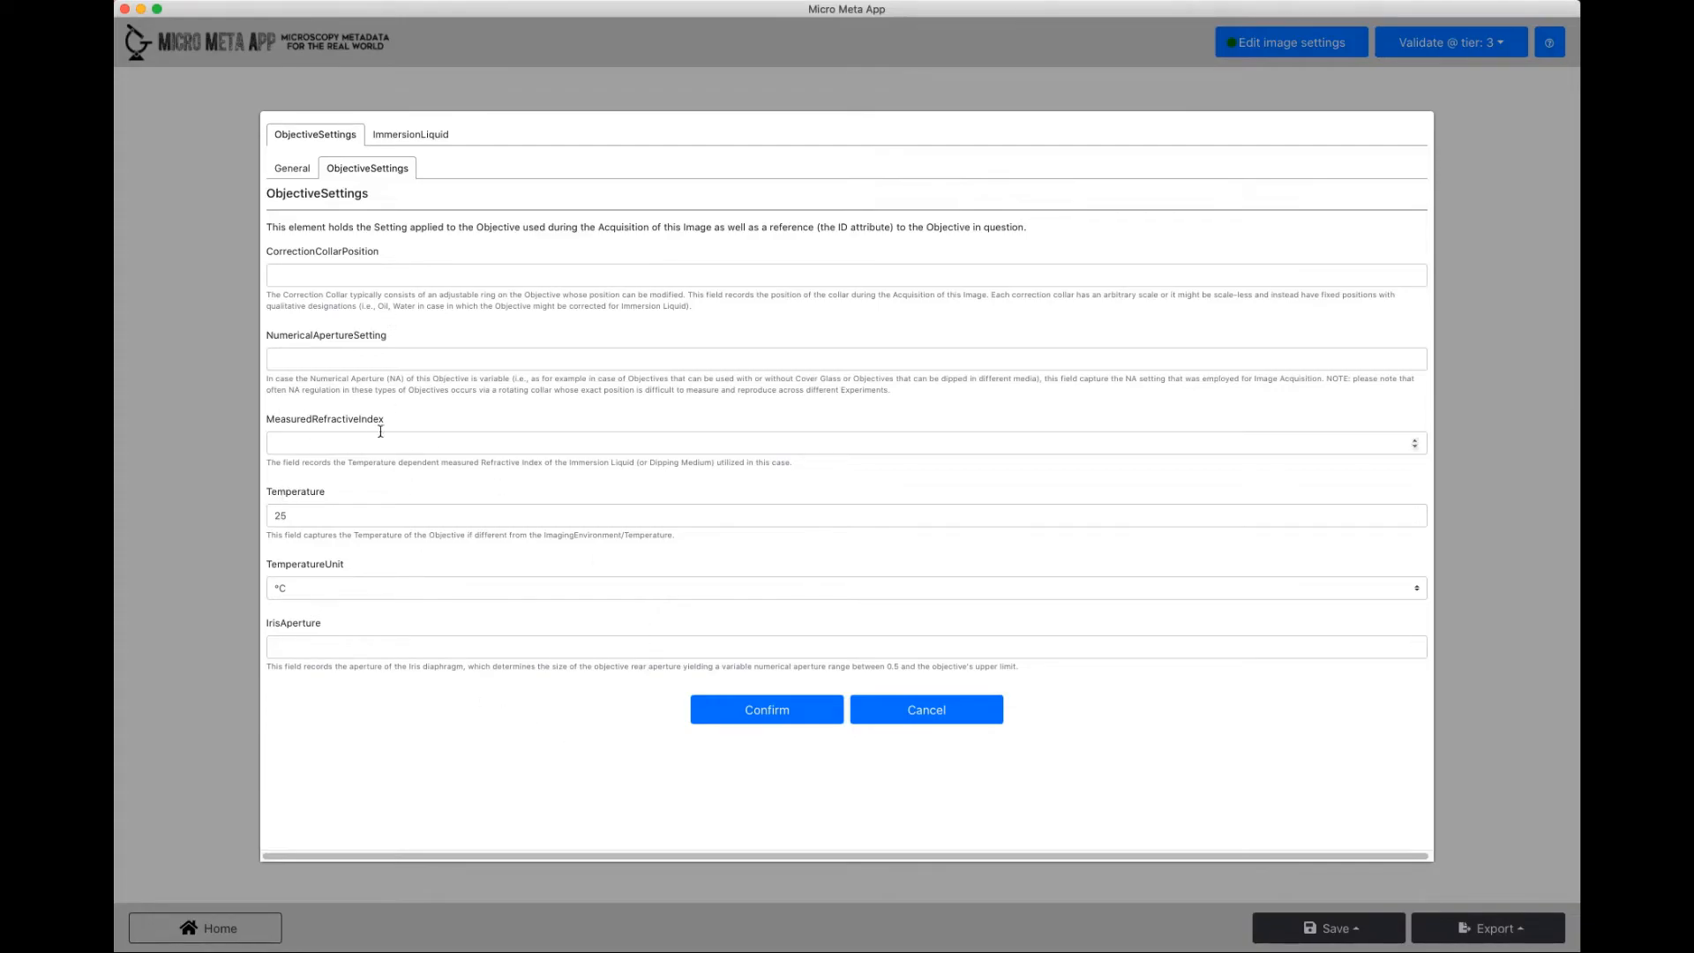
pyautogui.click(425, 138)
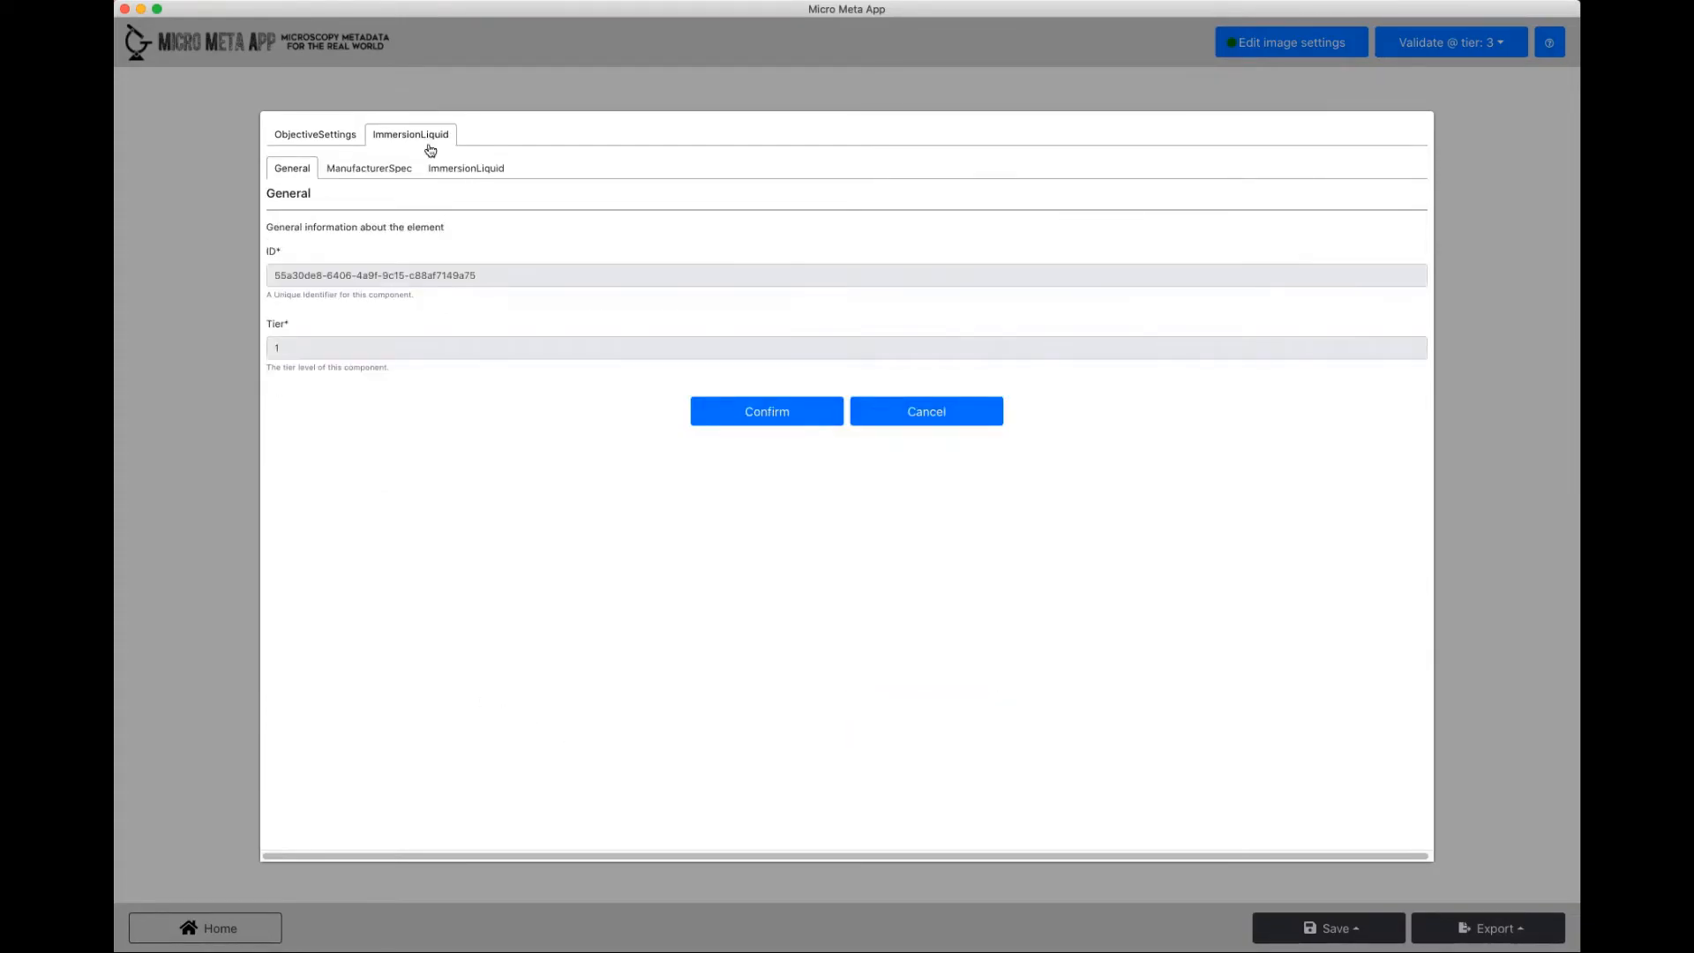
pyautogui.click(385, 176)
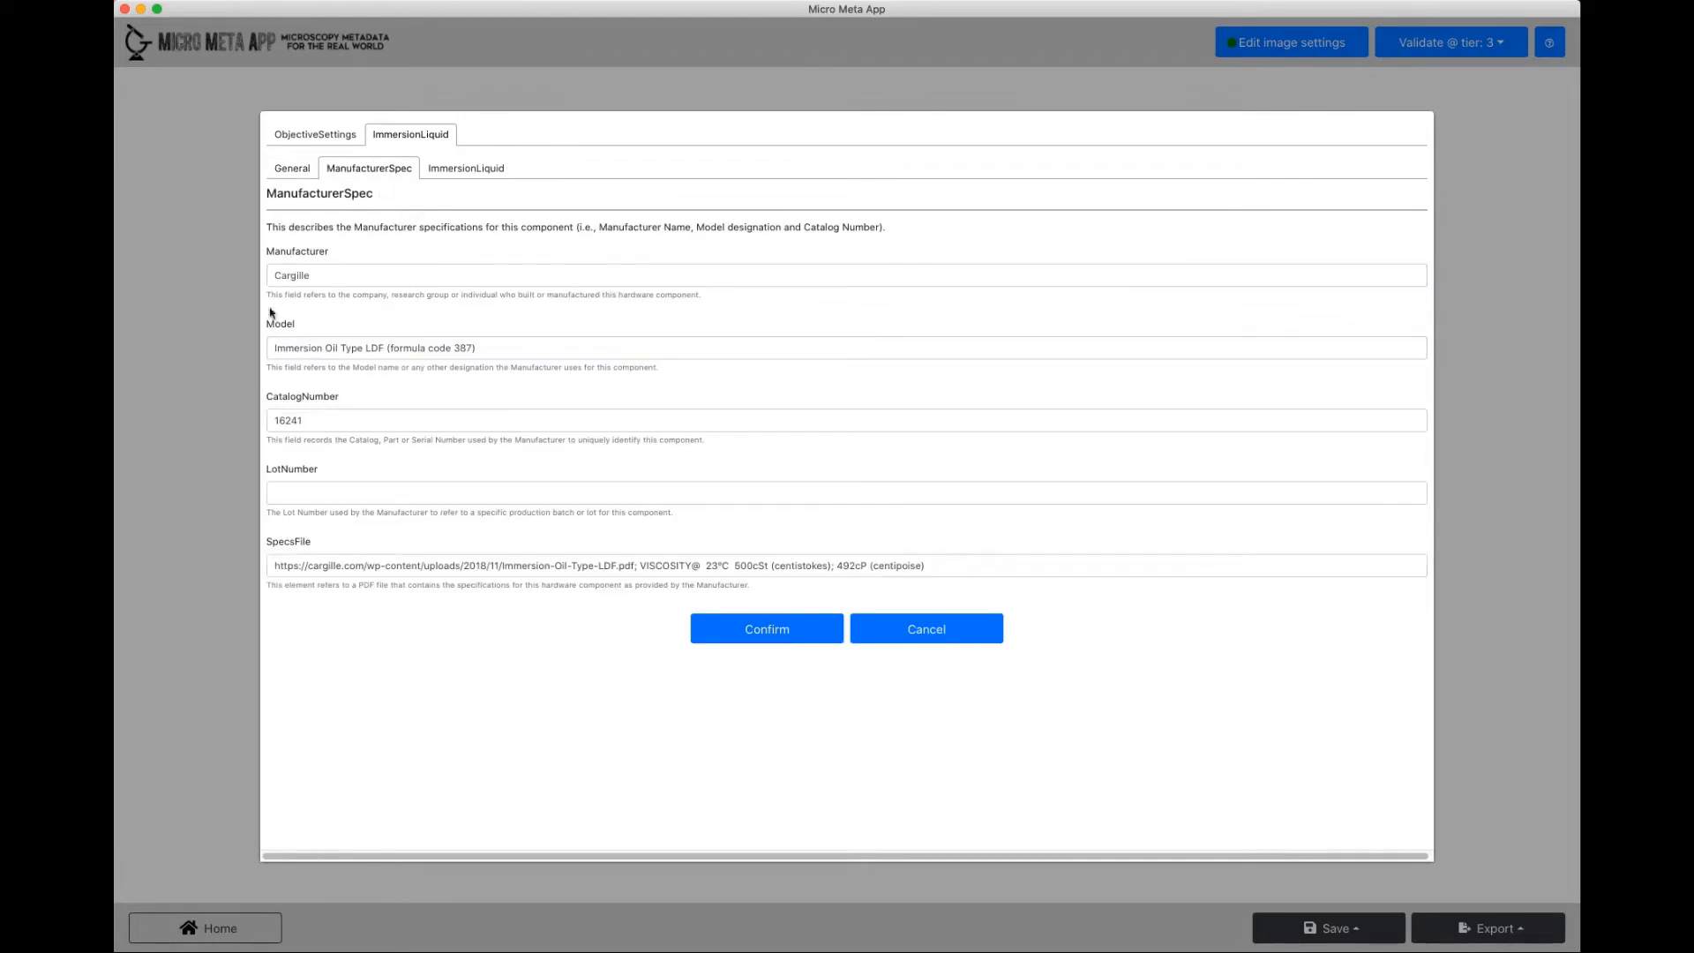
pyautogui.click(456, 167)
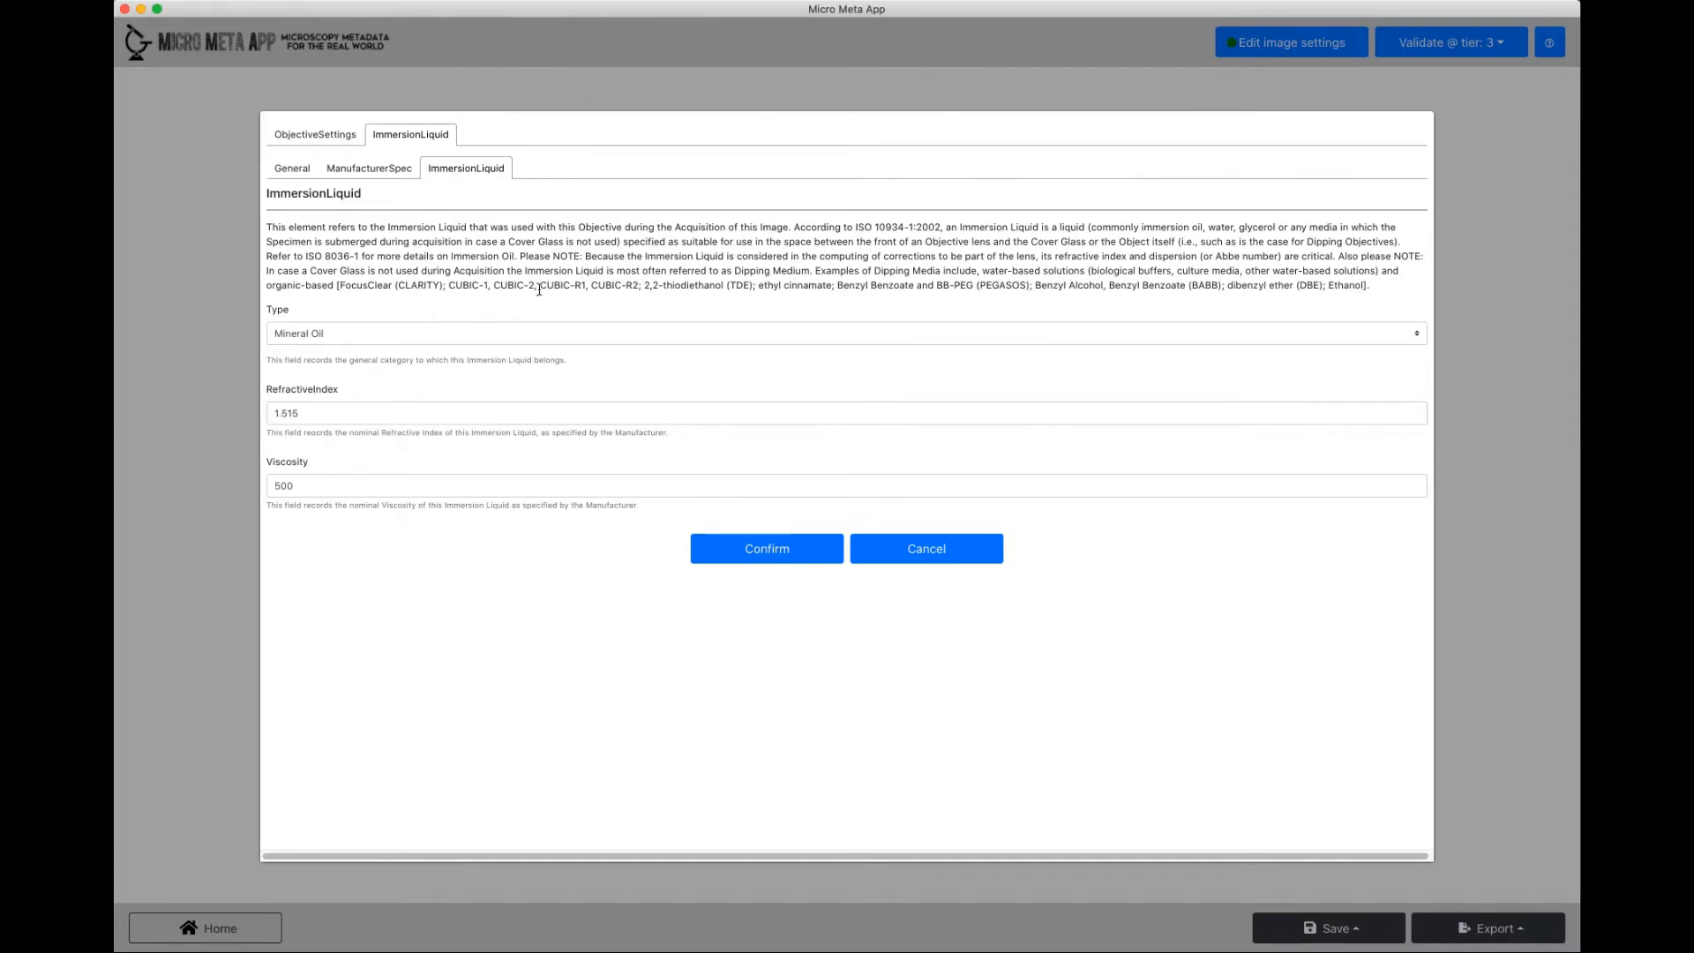
pyautogui.click(930, 554)
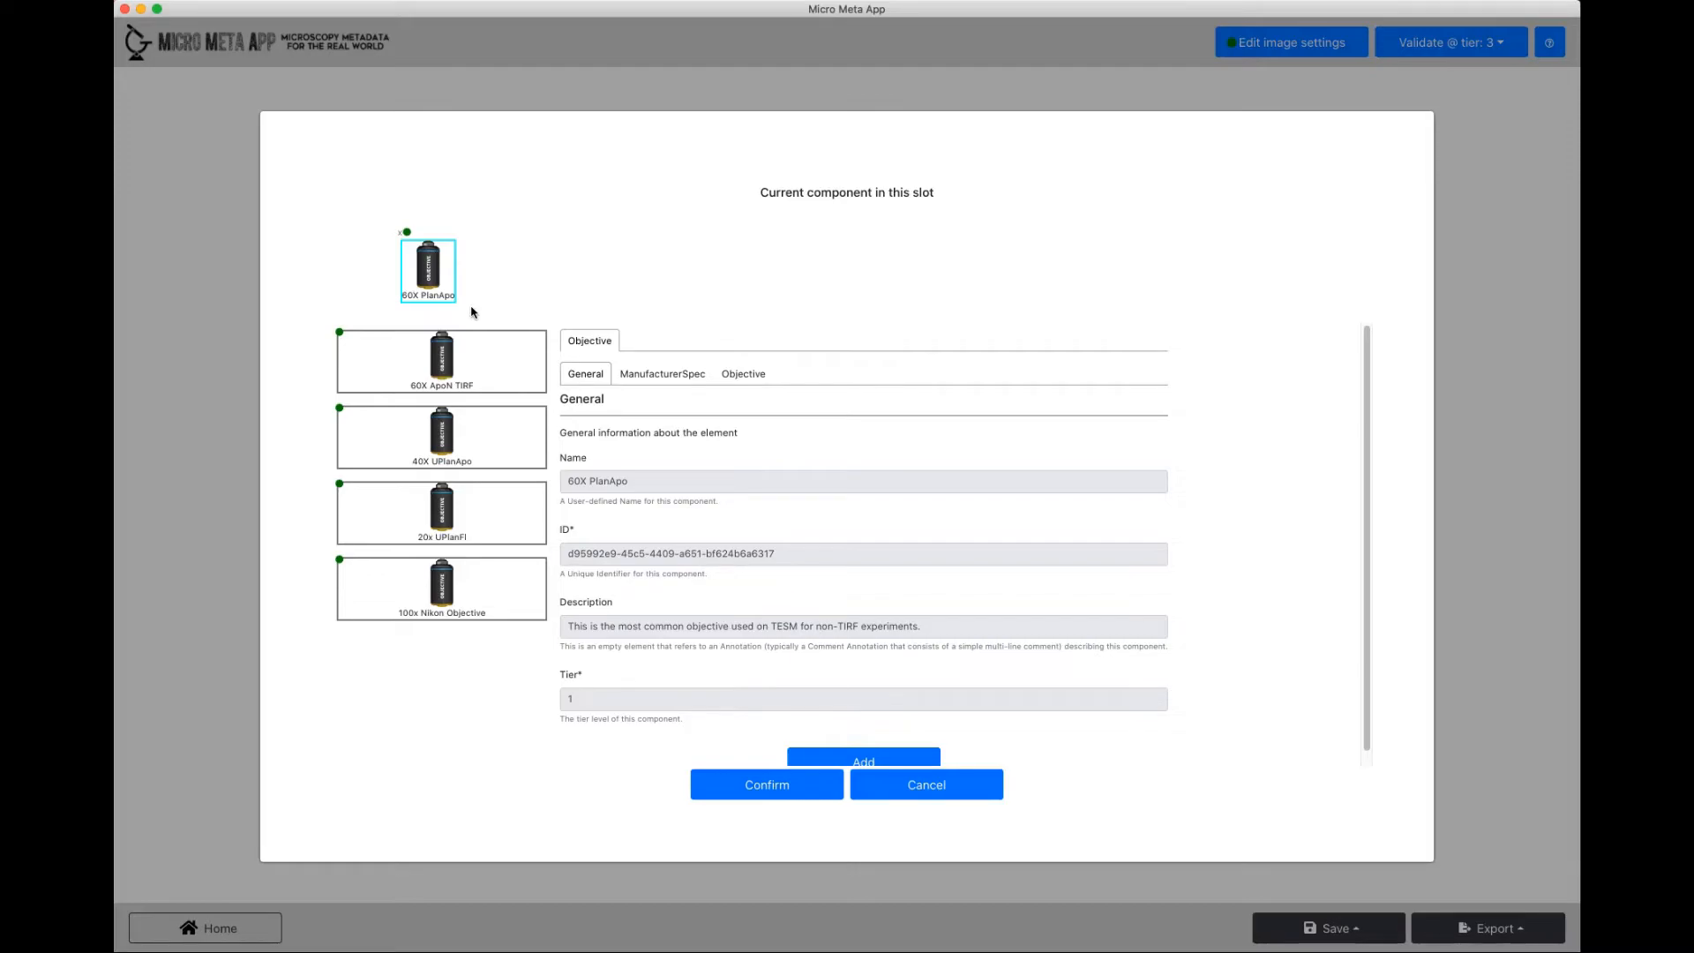
# Try replacing the 60X PlanApo with the 100x Nikon Objective in the image's objective slot, and discard the change.
pyautogui.click(404, 235)
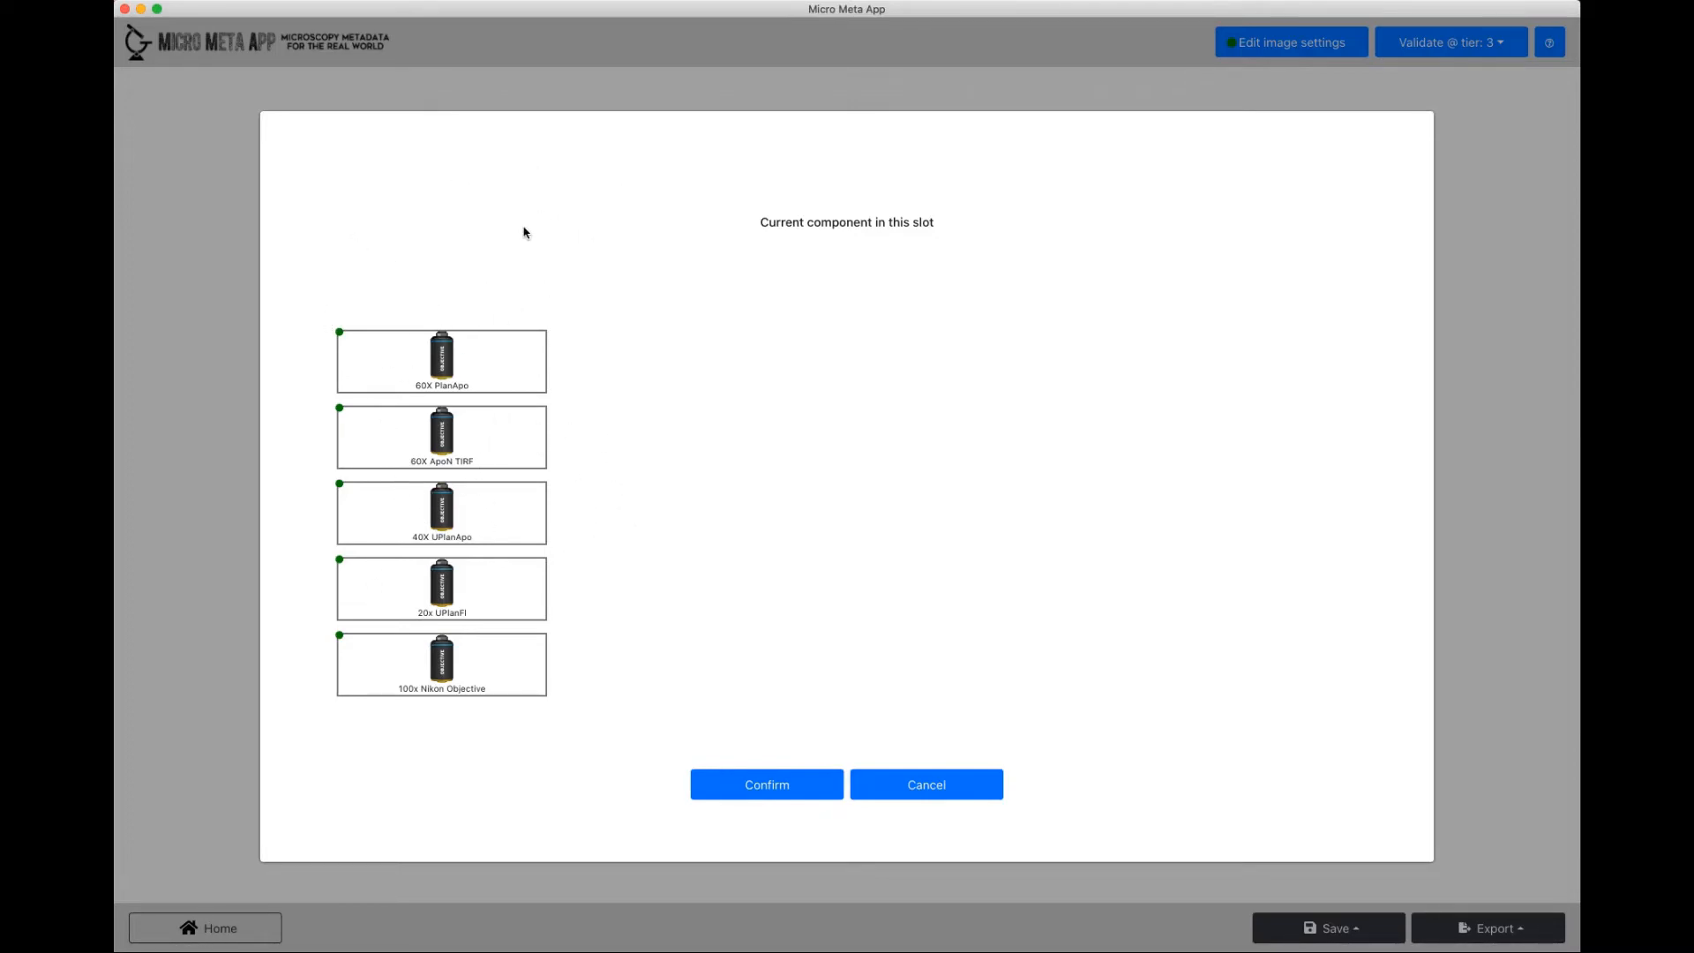
pyautogui.click(504, 662)
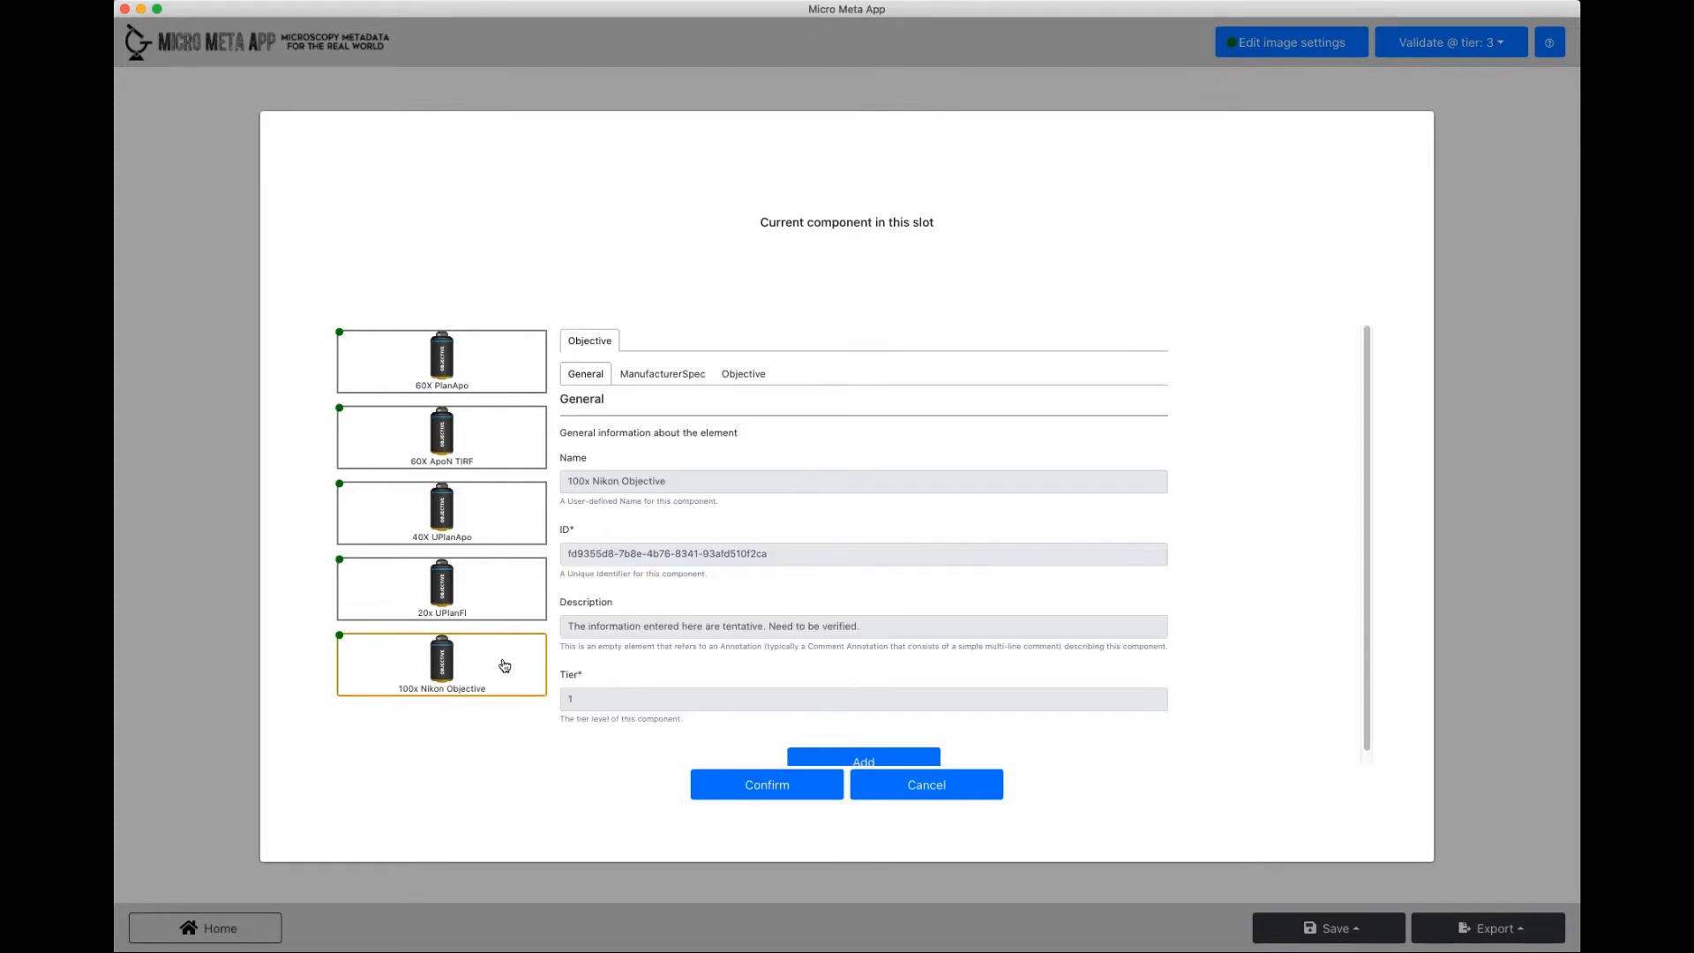
pyautogui.scroll(-1, 842, 652)
pyautogui.click(834, 745)
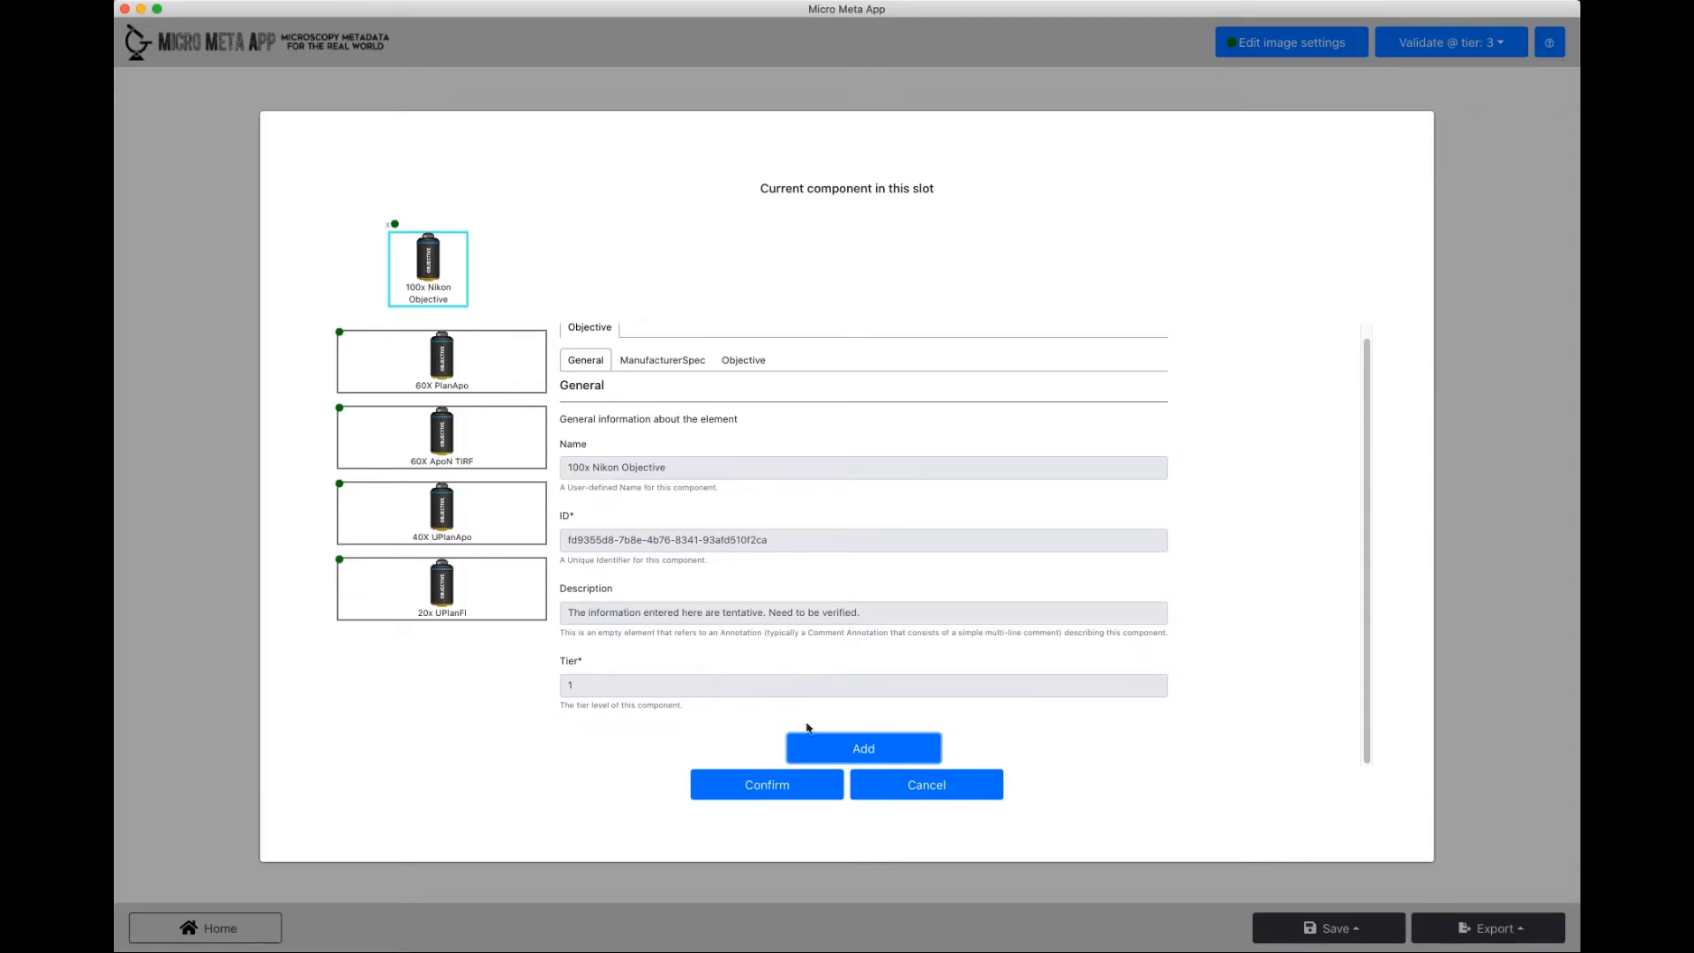
pyautogui.click(971, 795)
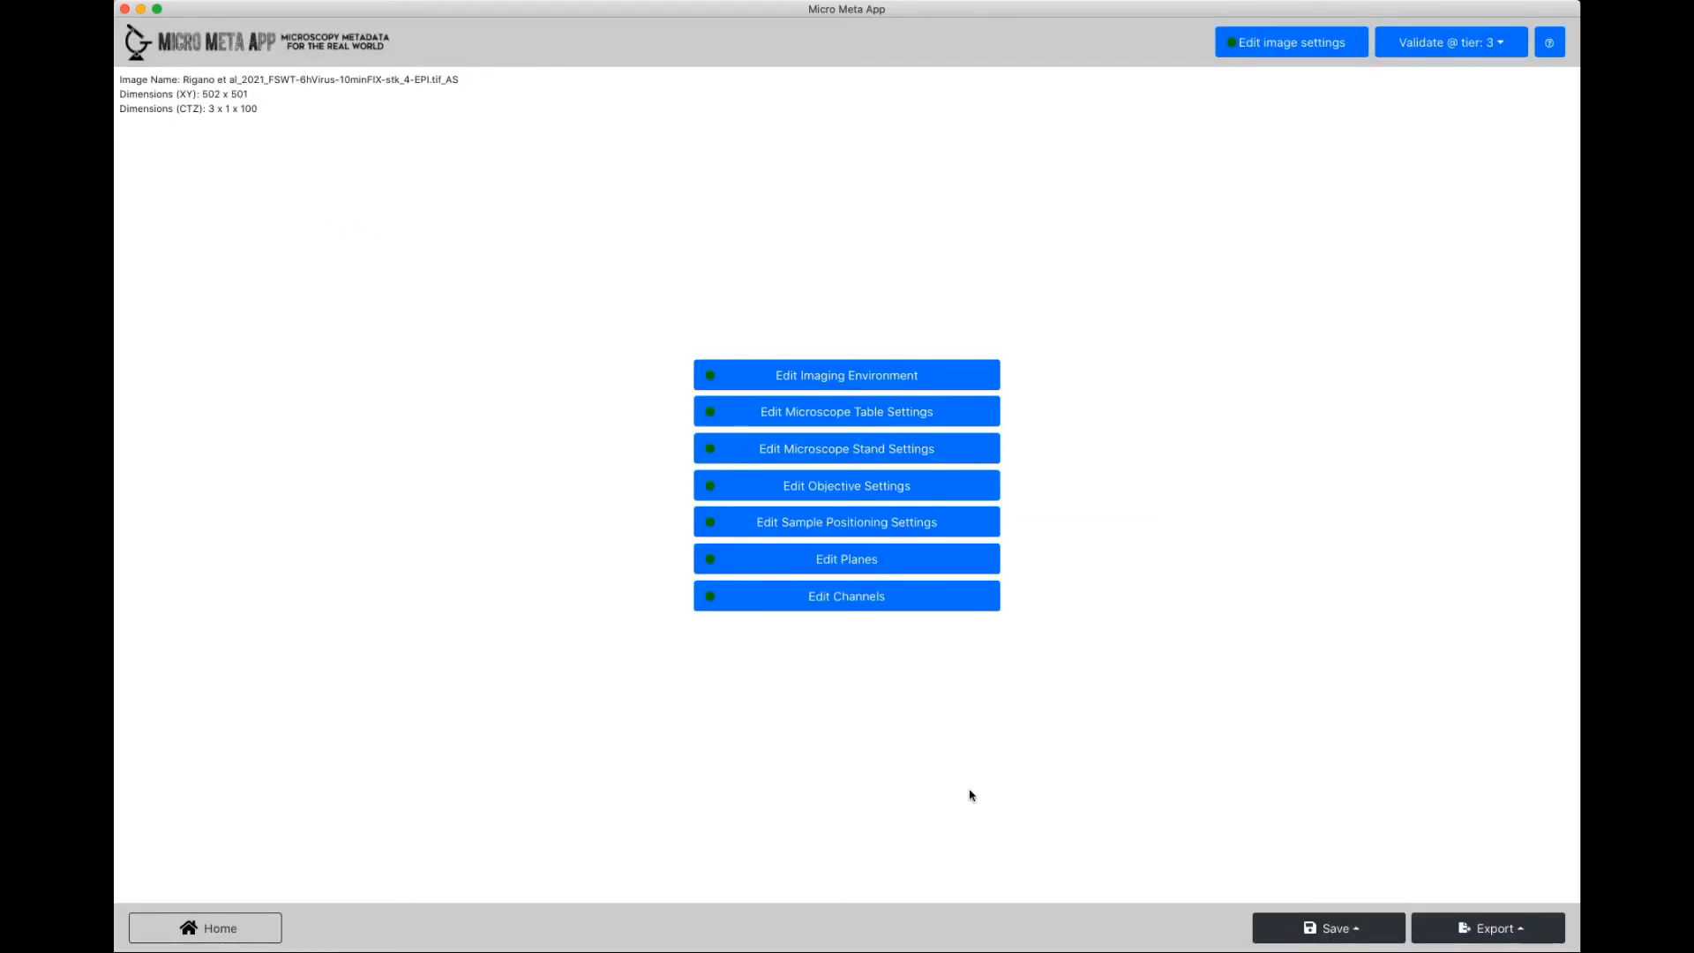
# Open the 405_DAPI channel for editing to examine its fluorescence light path.
pyautogui.click(900, 597)
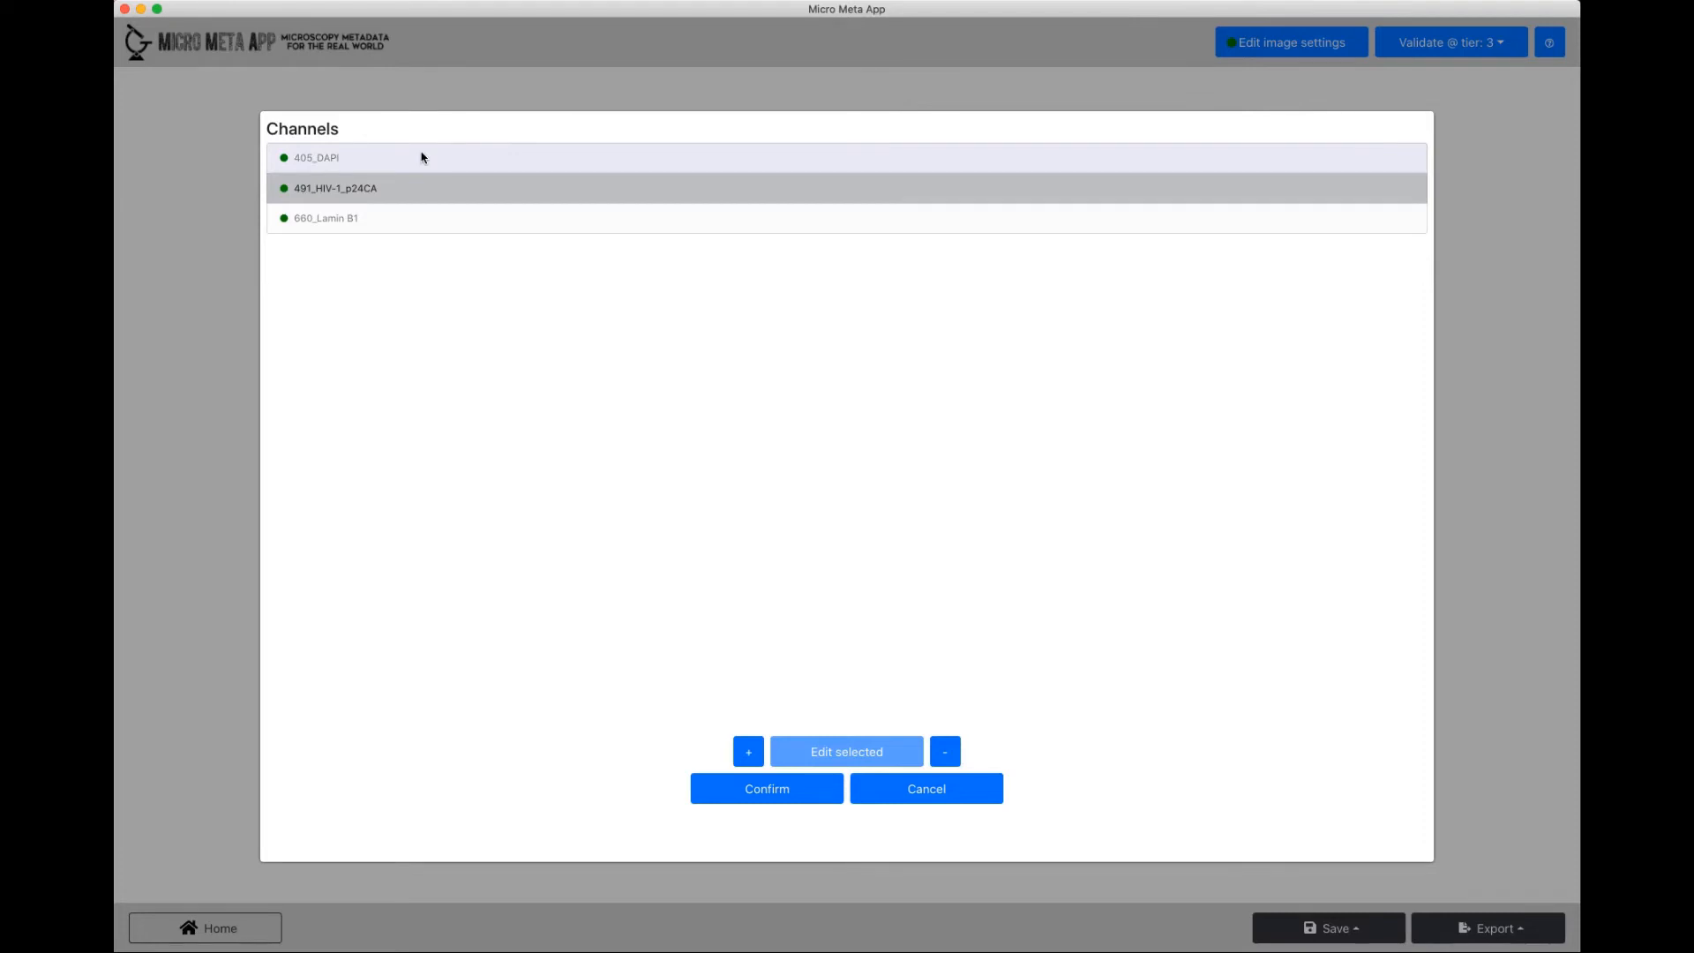
pyautogui.click(322, 162)
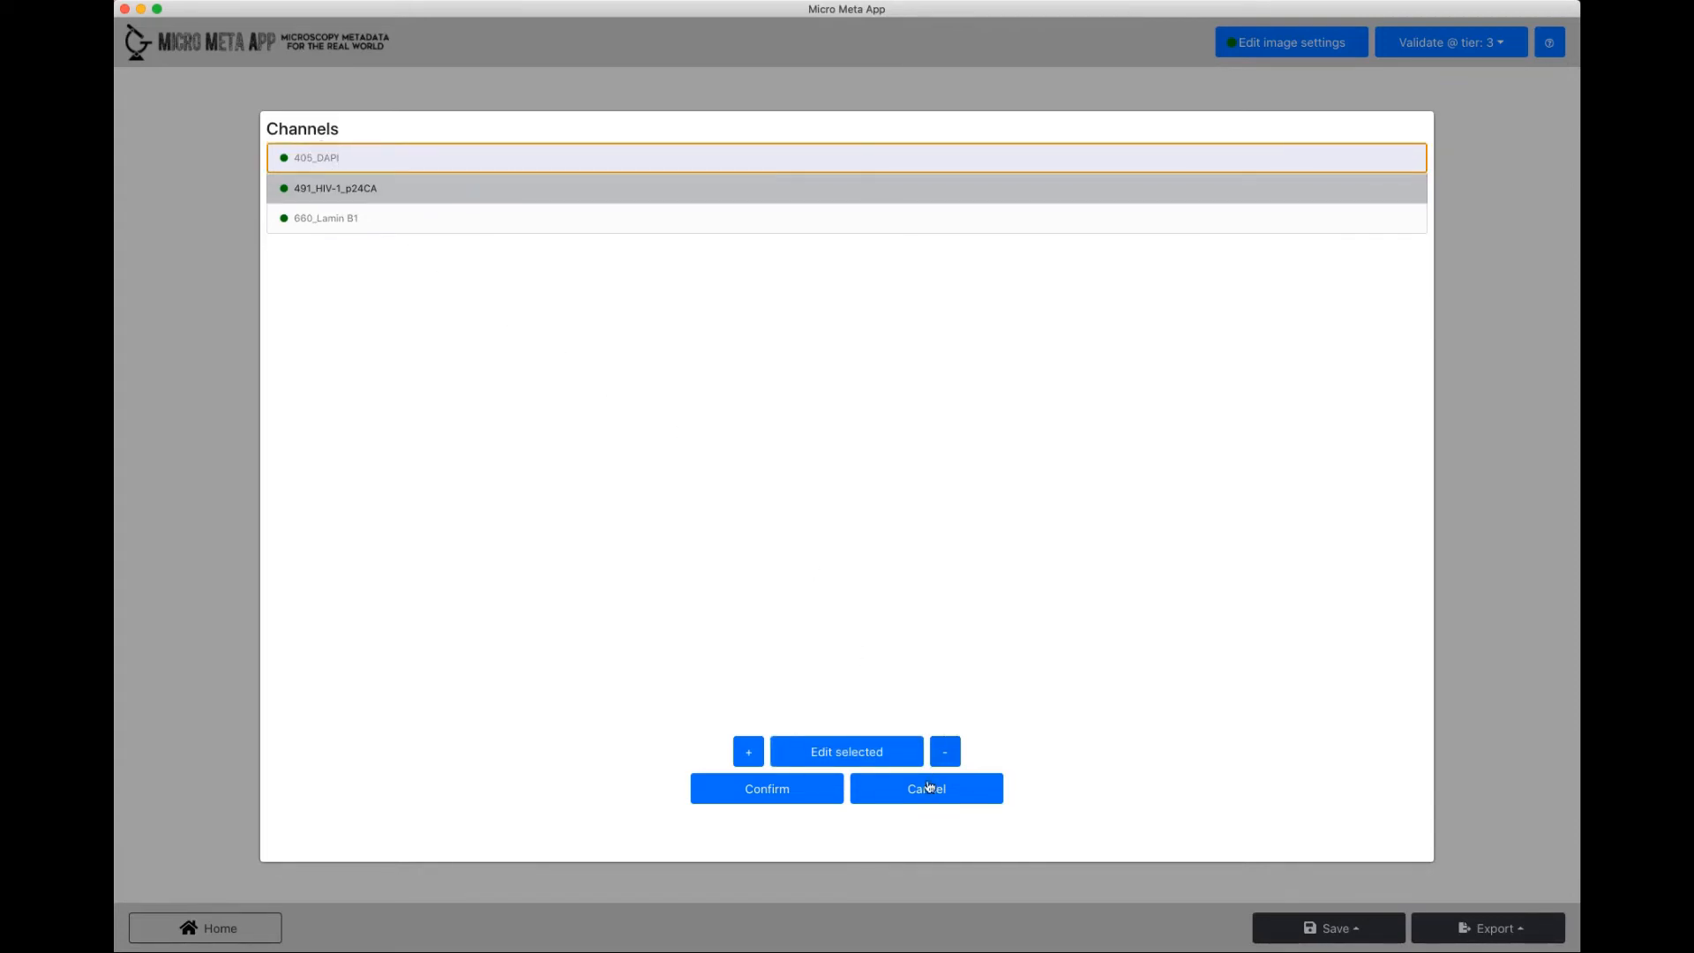
pyautogui.click(833, 750)
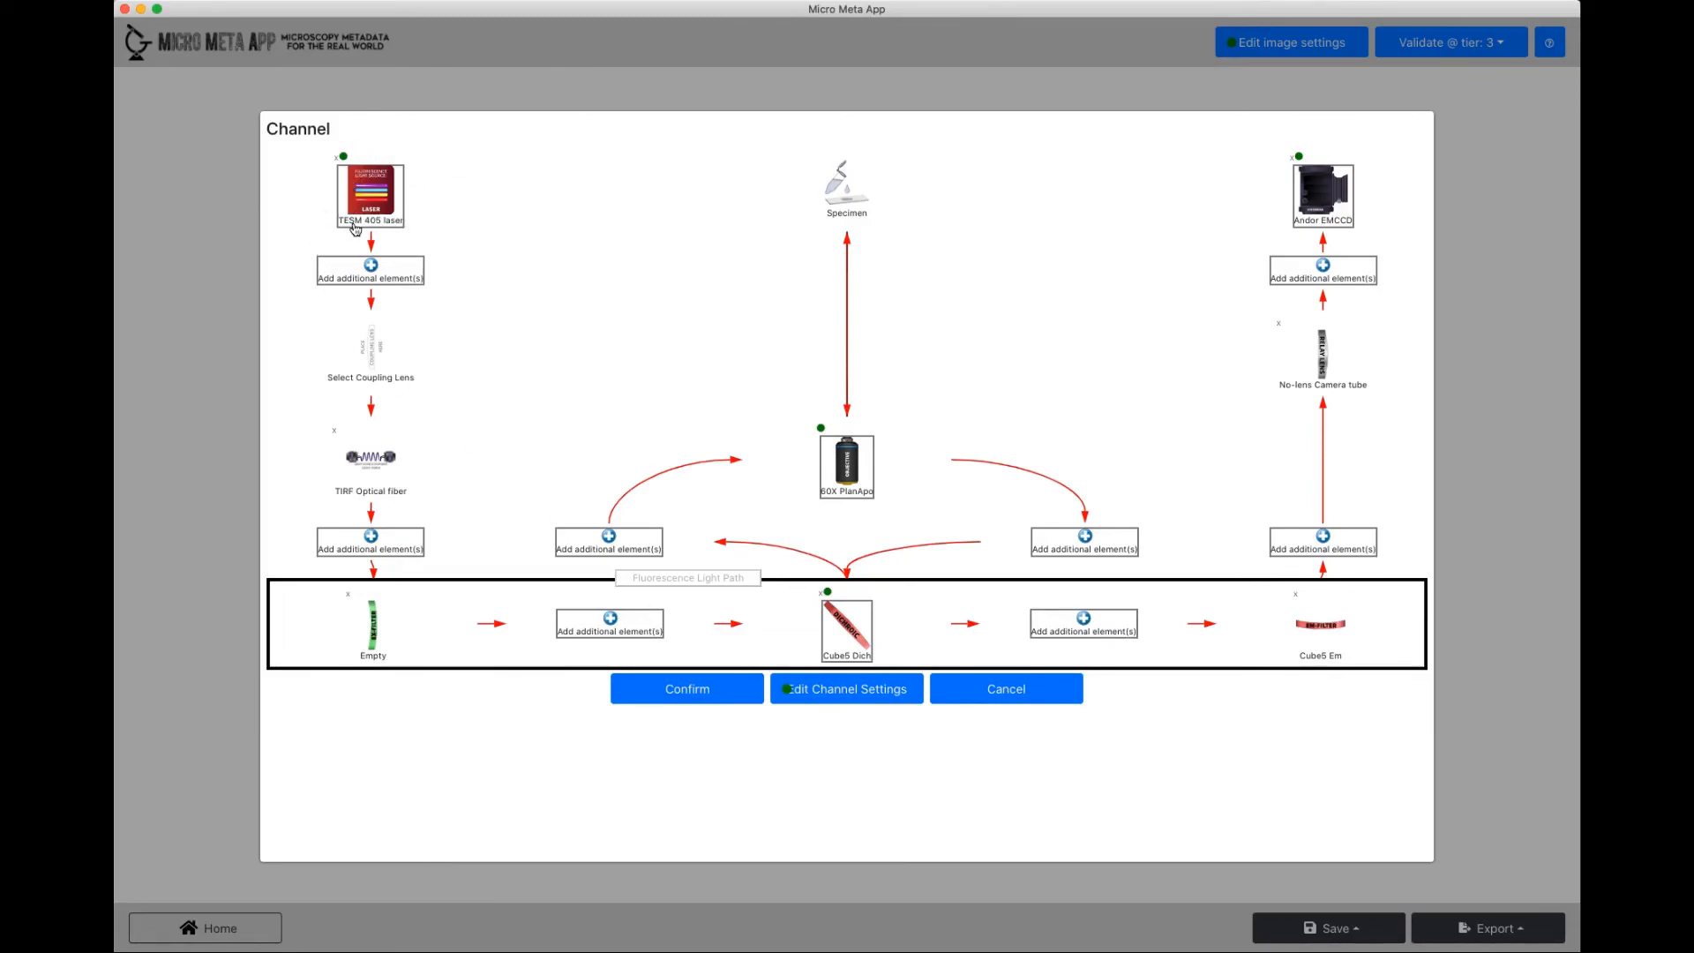
pyautogui.moveTo(355, 228)
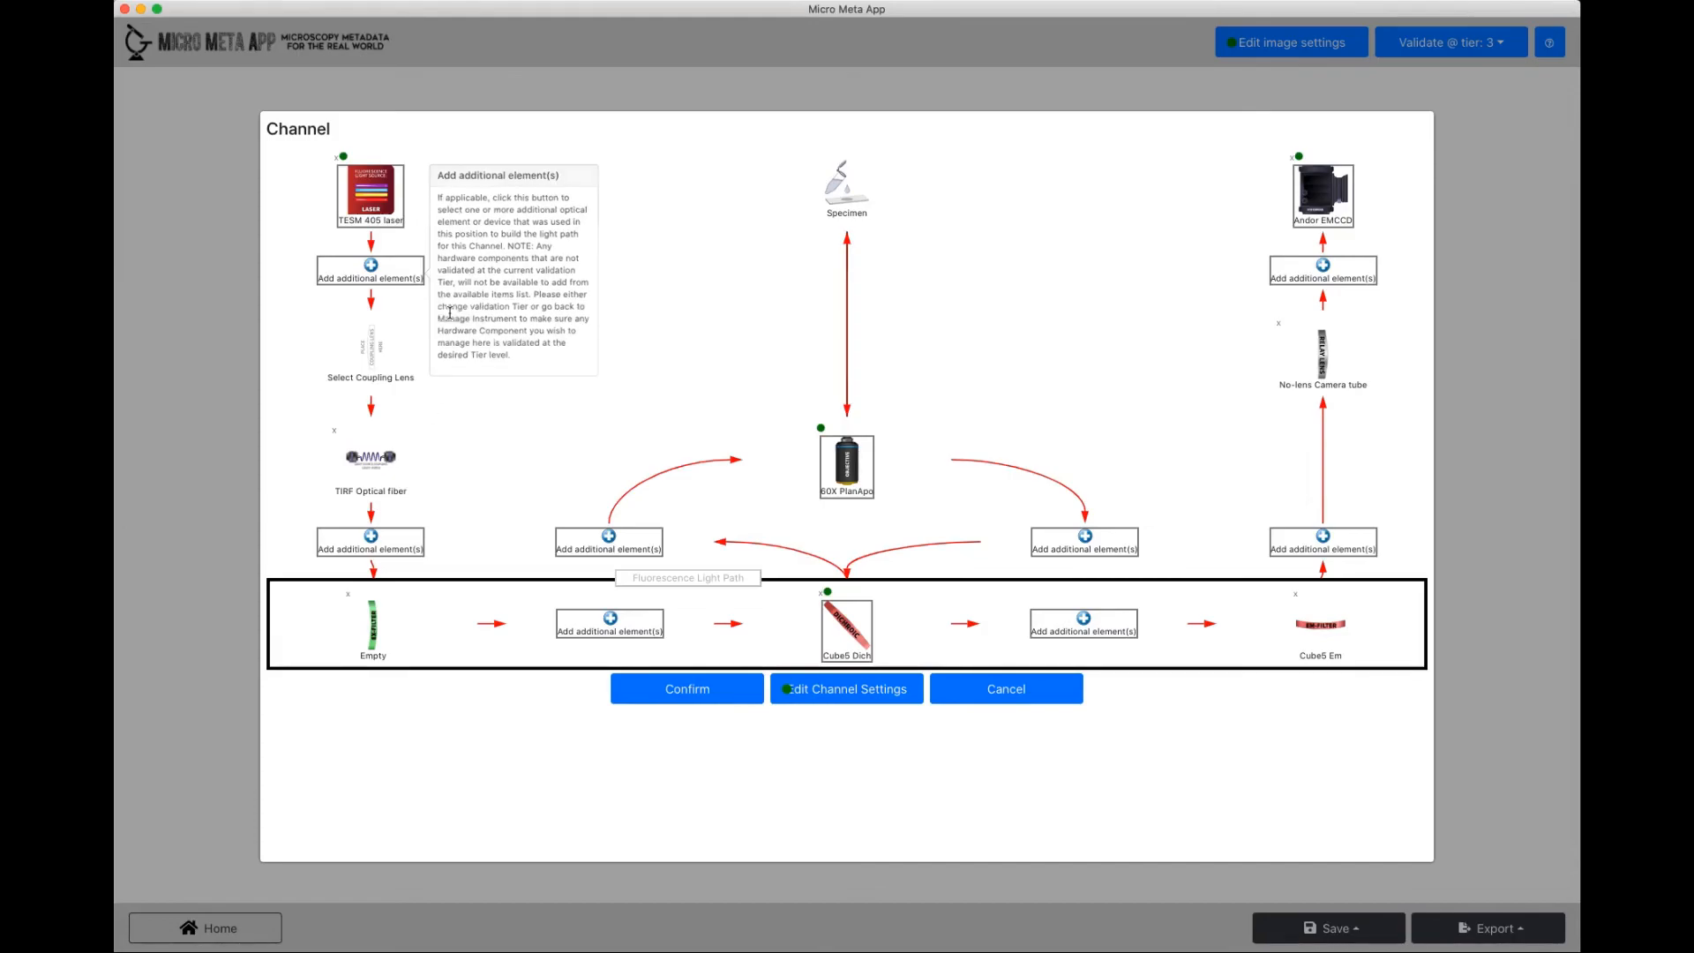
# Examine the additional elements placed directly after the TESM 405 laser and the available components, and leave without saving.
pyautogui.click(412, 281)
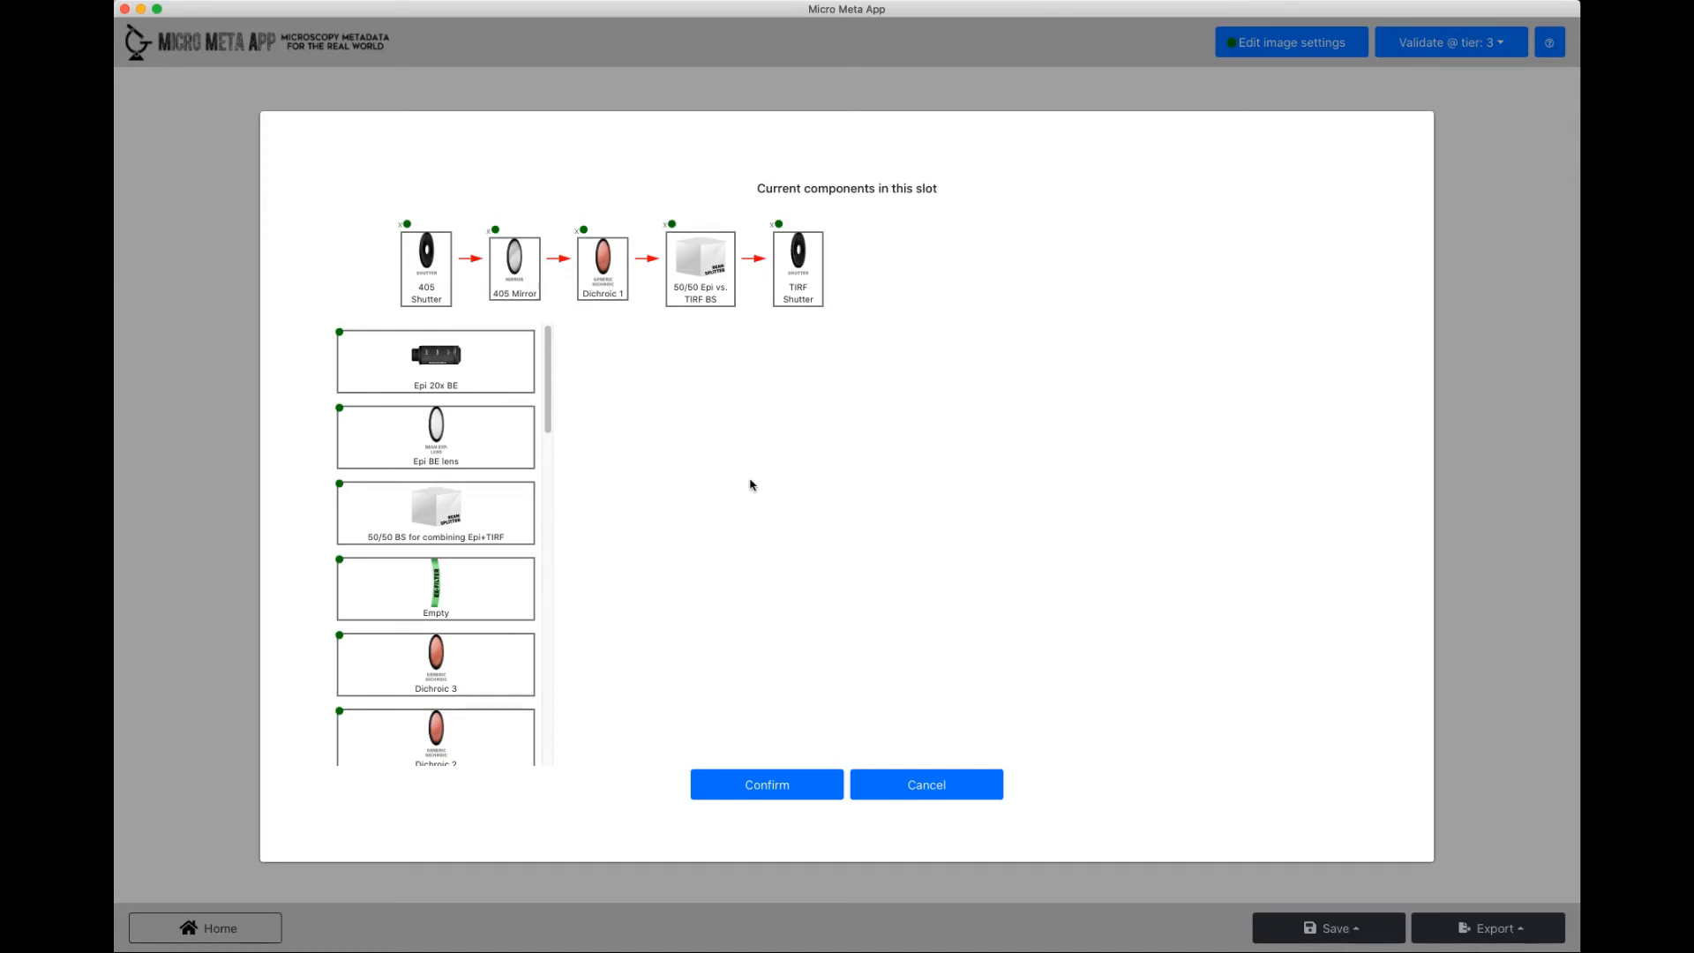
pyautogui.click(547, 392)
pyautogui.moveTo(548, 392); pyautogui.dragTo(579, 344)
pyautogui.click(920, 786)
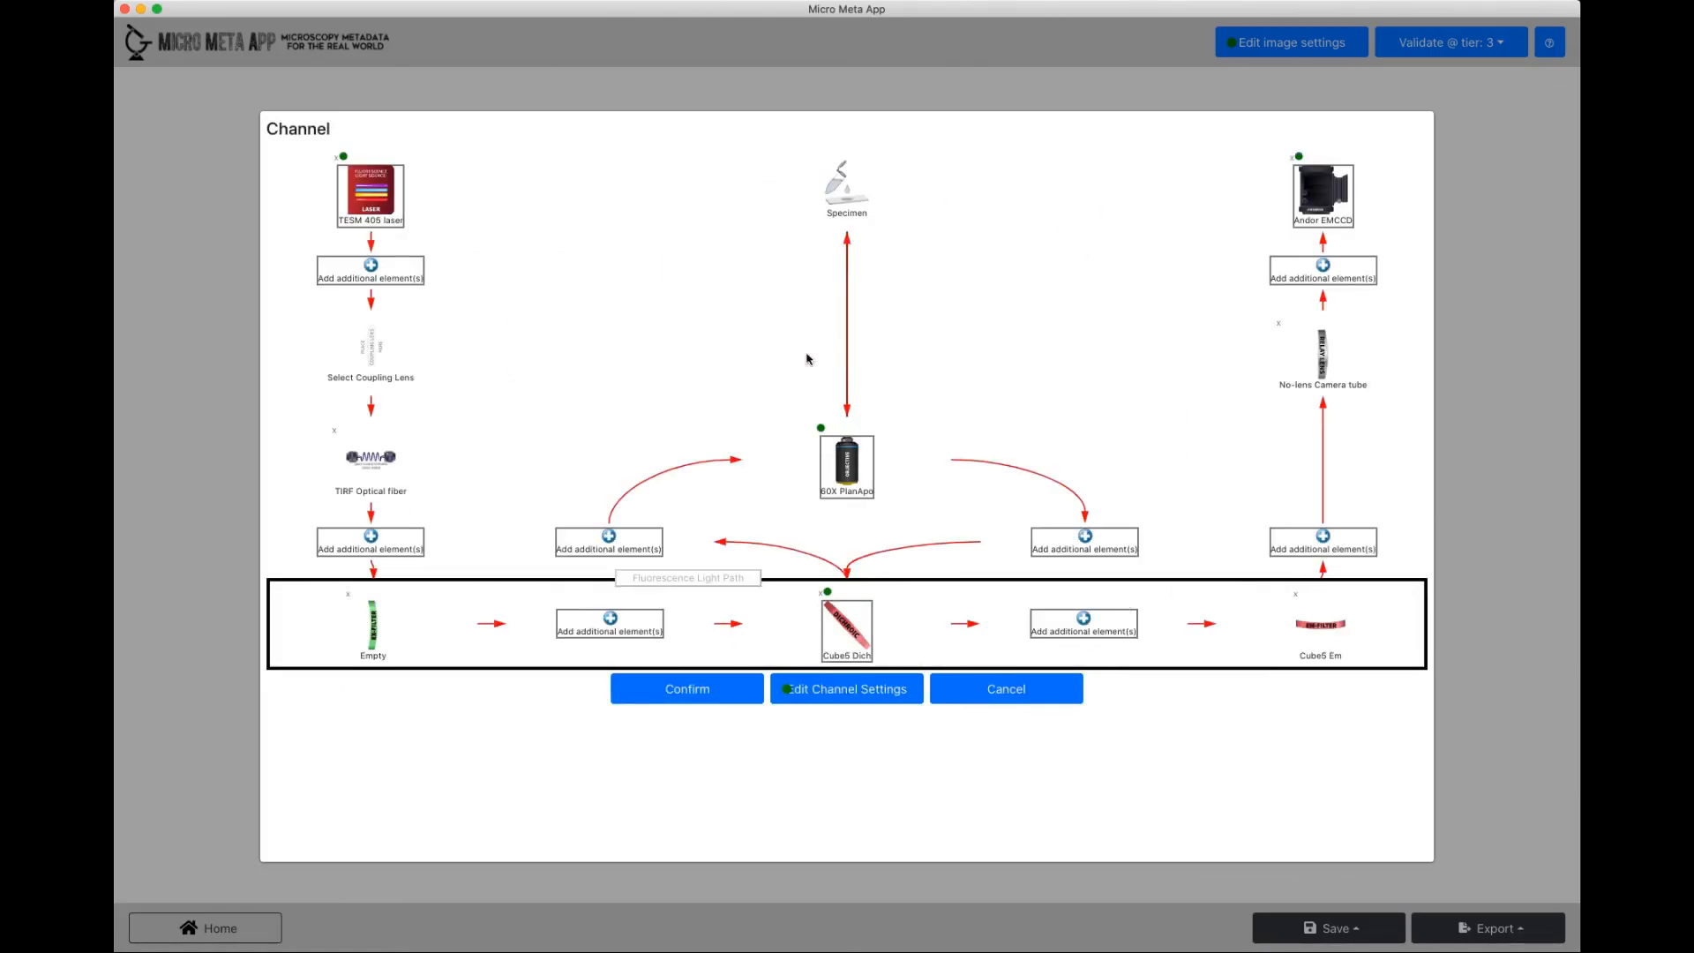
# Review the 405_DAPI channel settings, including illumination, light path and fluorophore specifications, and close them without saving.
pyautogui.click(835, 695)
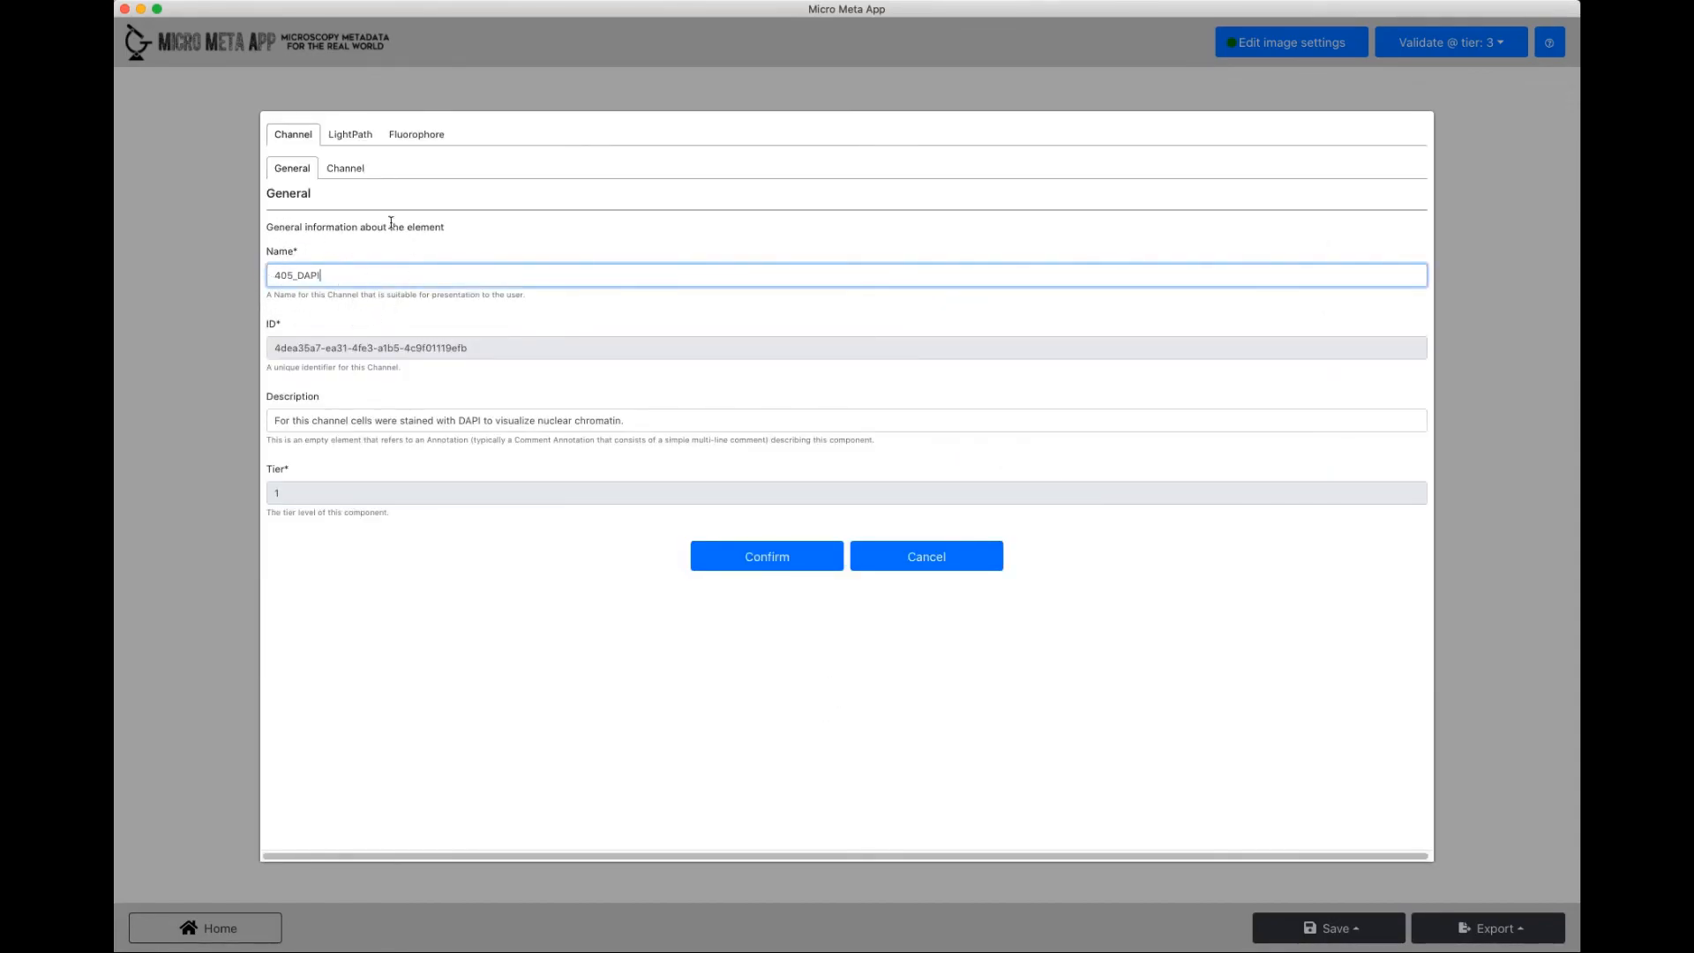
pyautogui.click(344, 171)
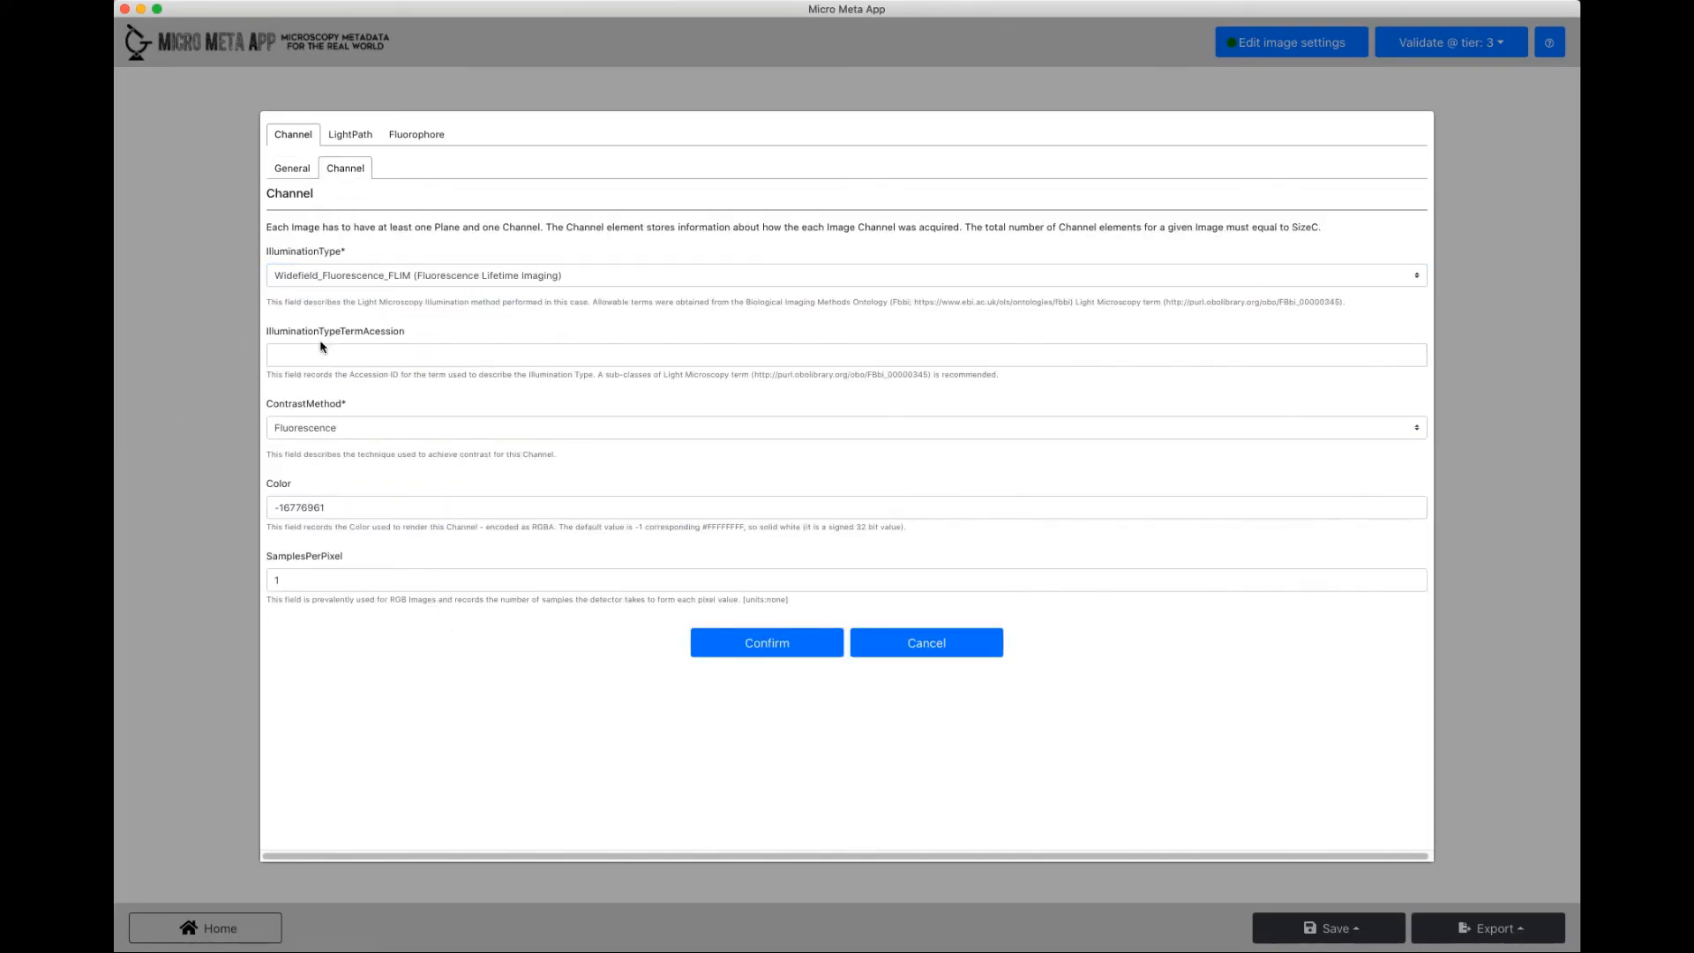
pyautogui.click(355, 136)
pyautogui.click(410, 137)
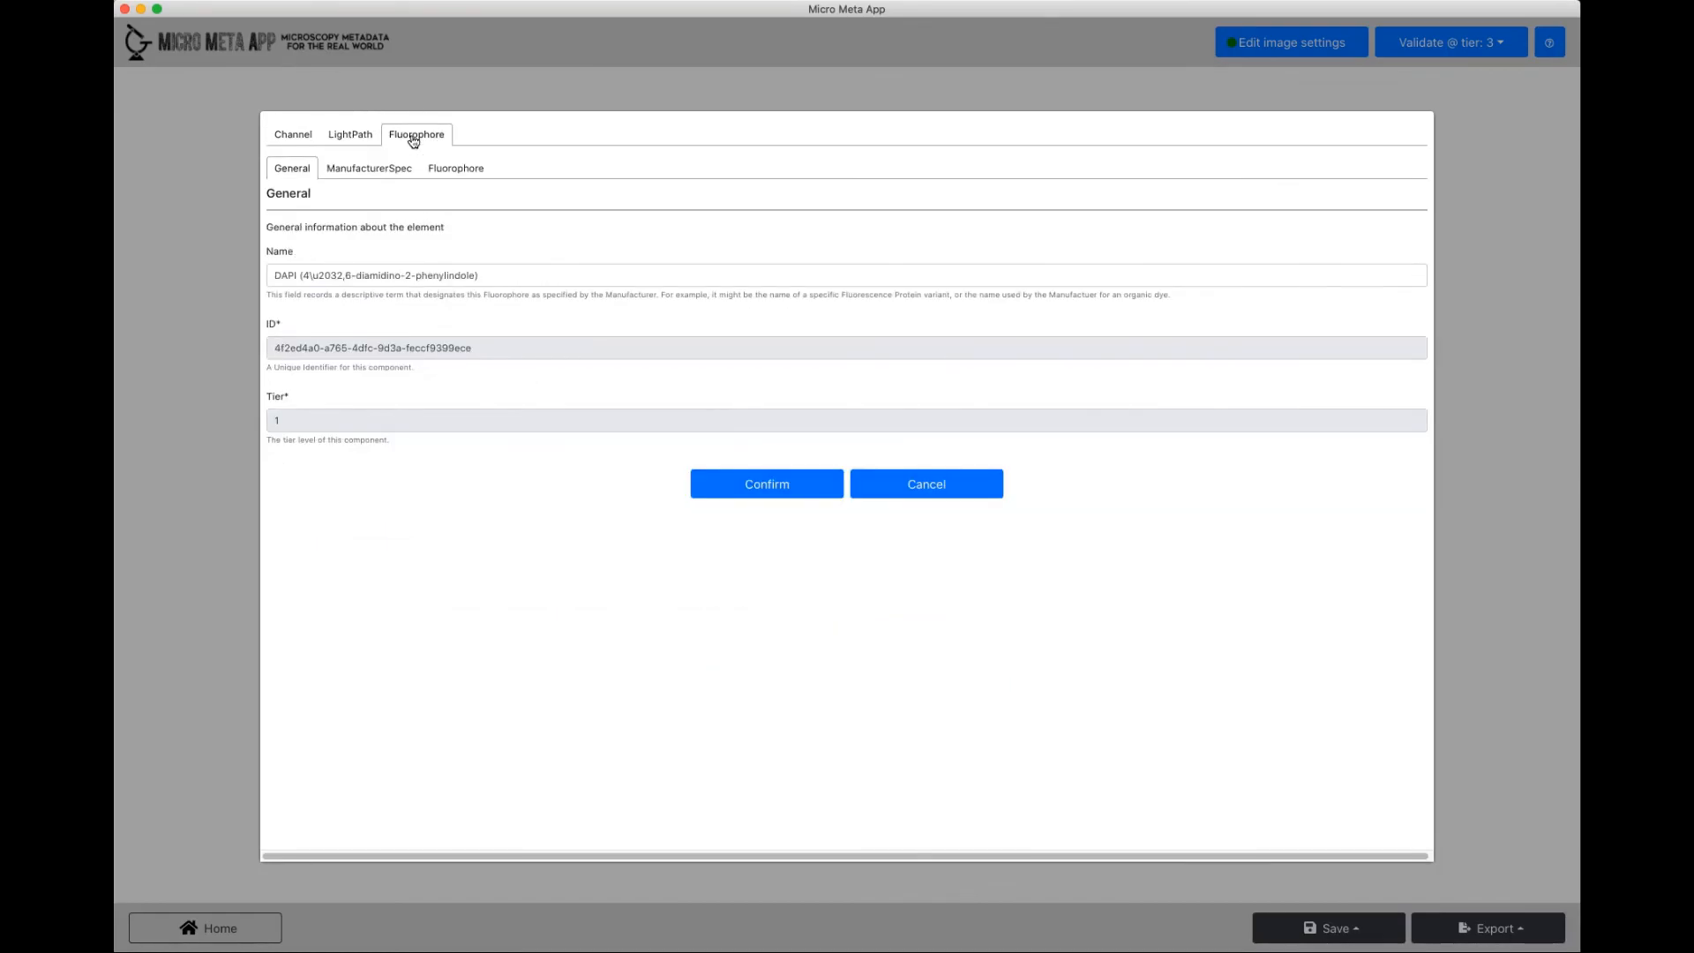
pyautogui.click(382, 169)
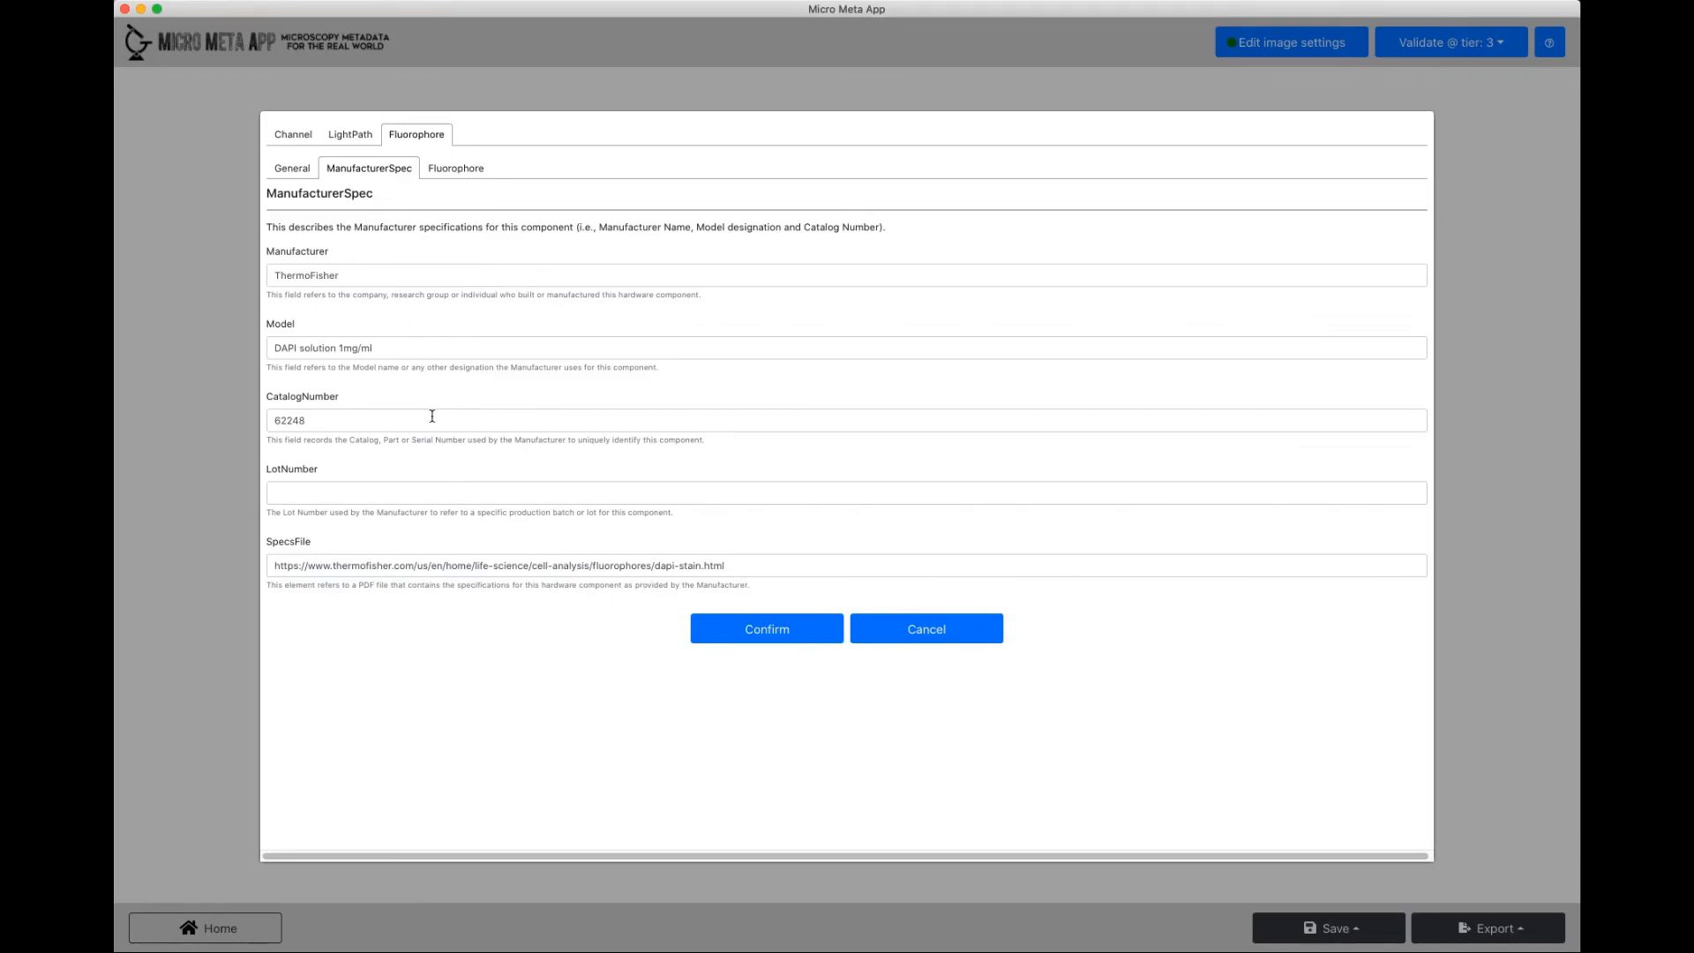
pyautogui.click(456, 169)
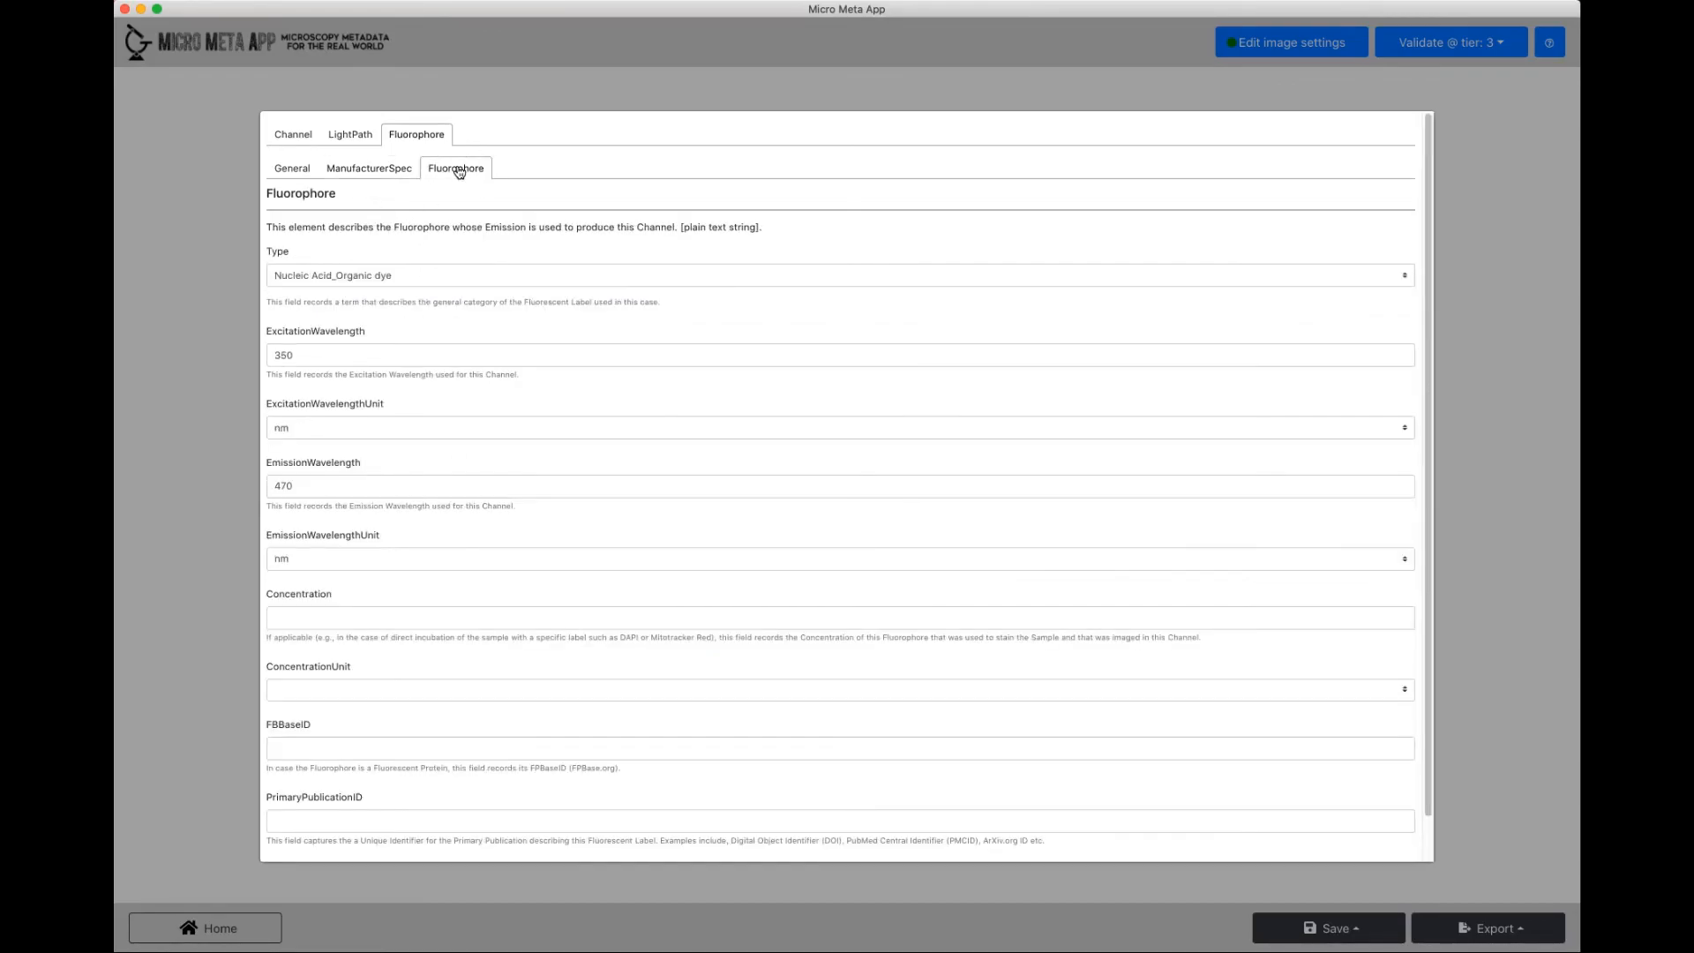
pyautogui.scroll(-1, 573, 203)
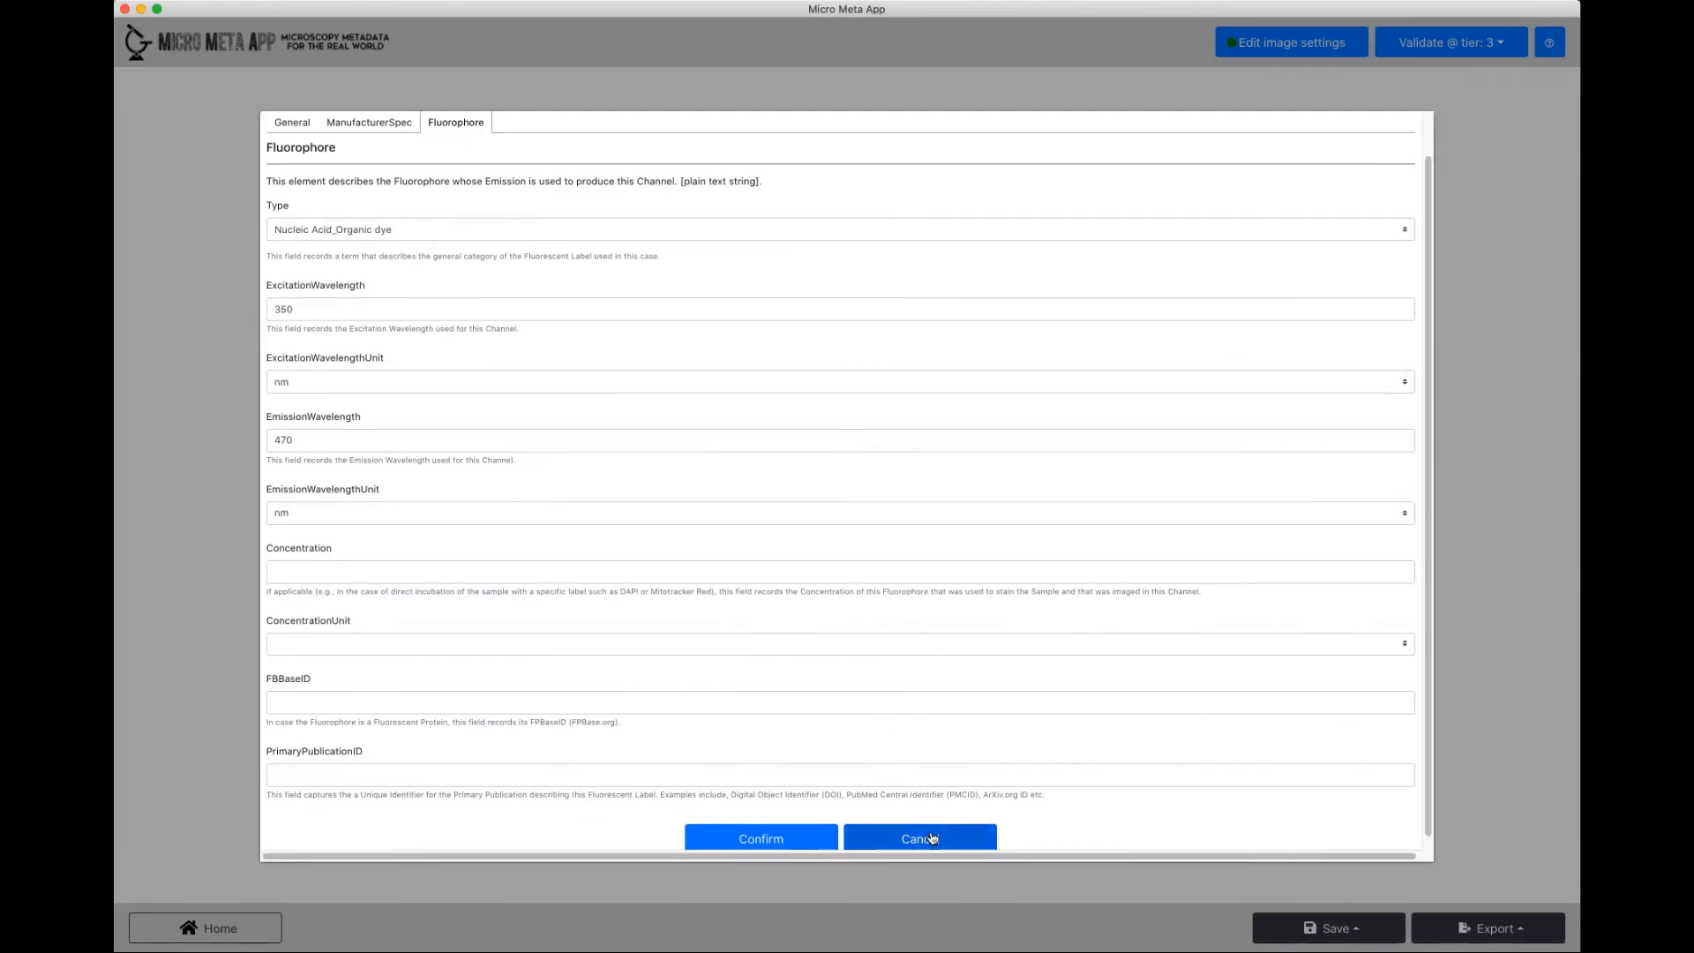
pyautogui.click(932, 835)
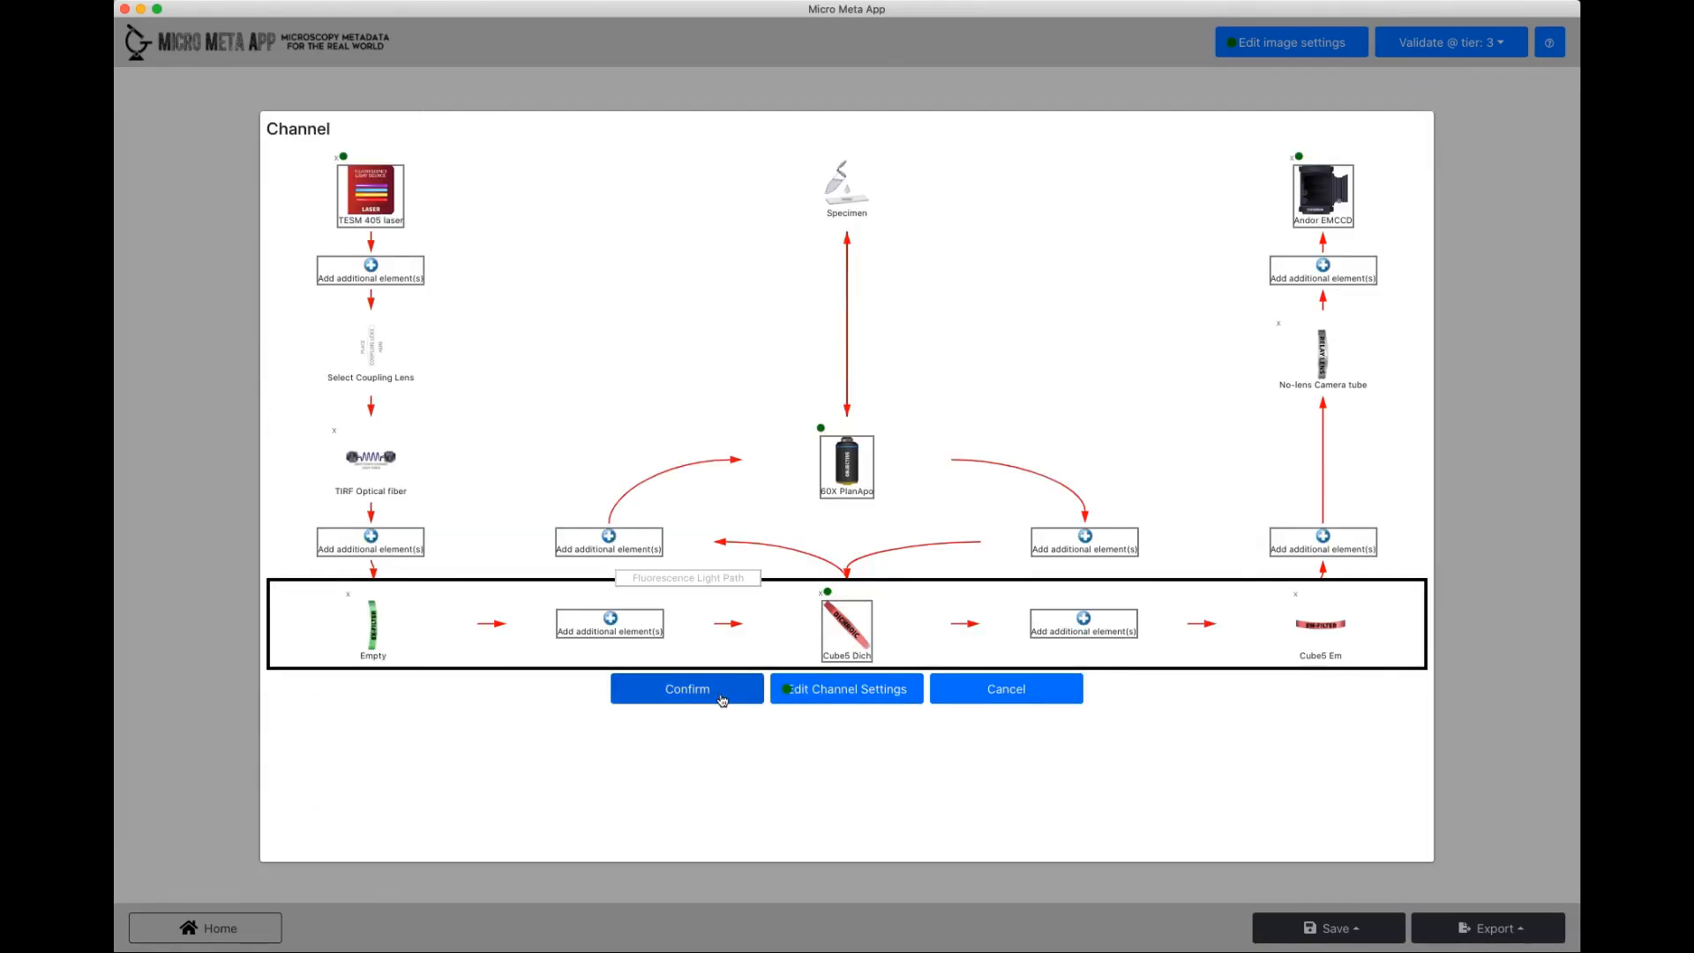